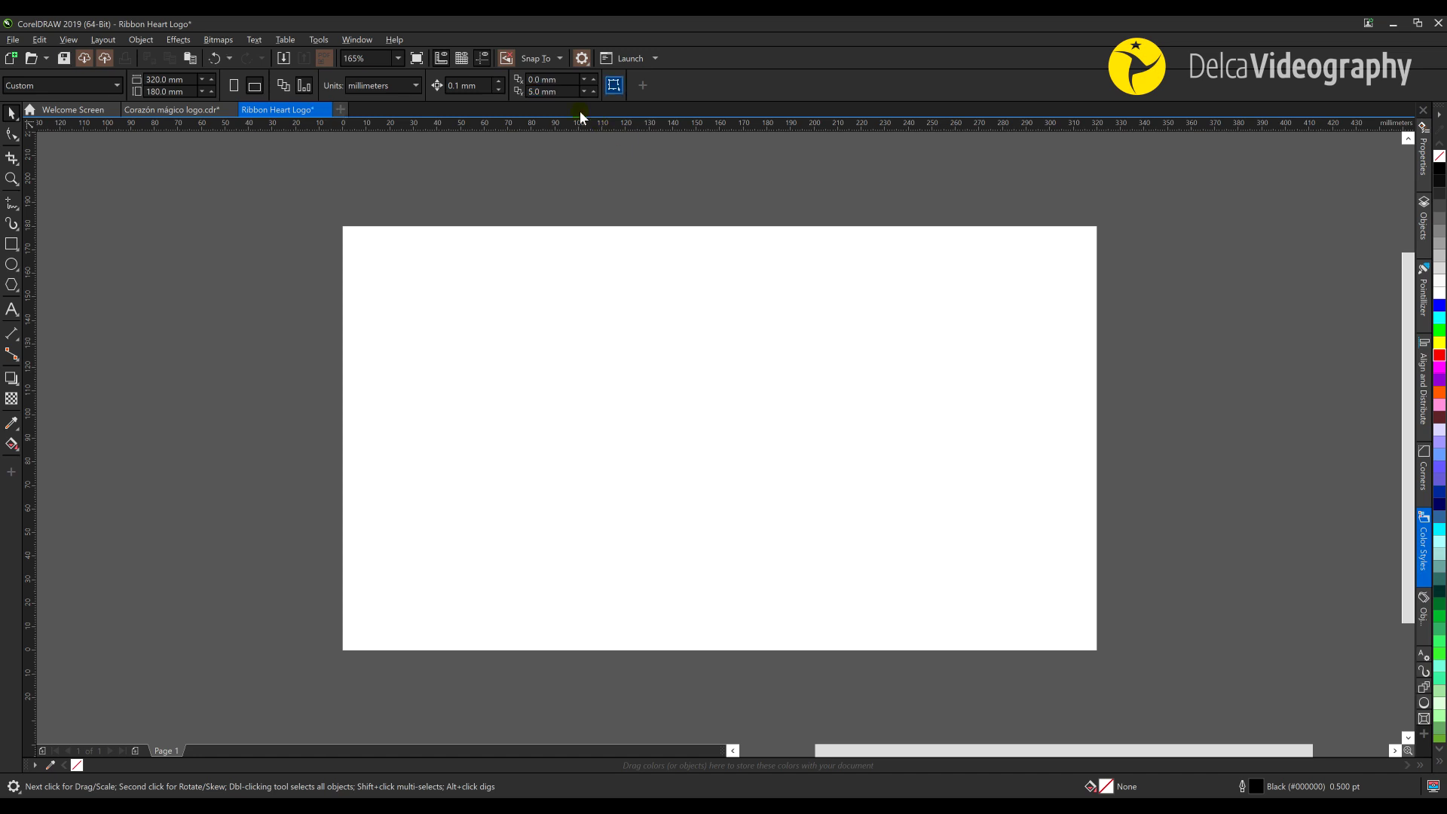
Set the nudge distance to 1.0 mm and both duplicate offsets to 0.0 mm, and review the snapping options
type("0")
left_click(474, 89)
left_click(536, 58)
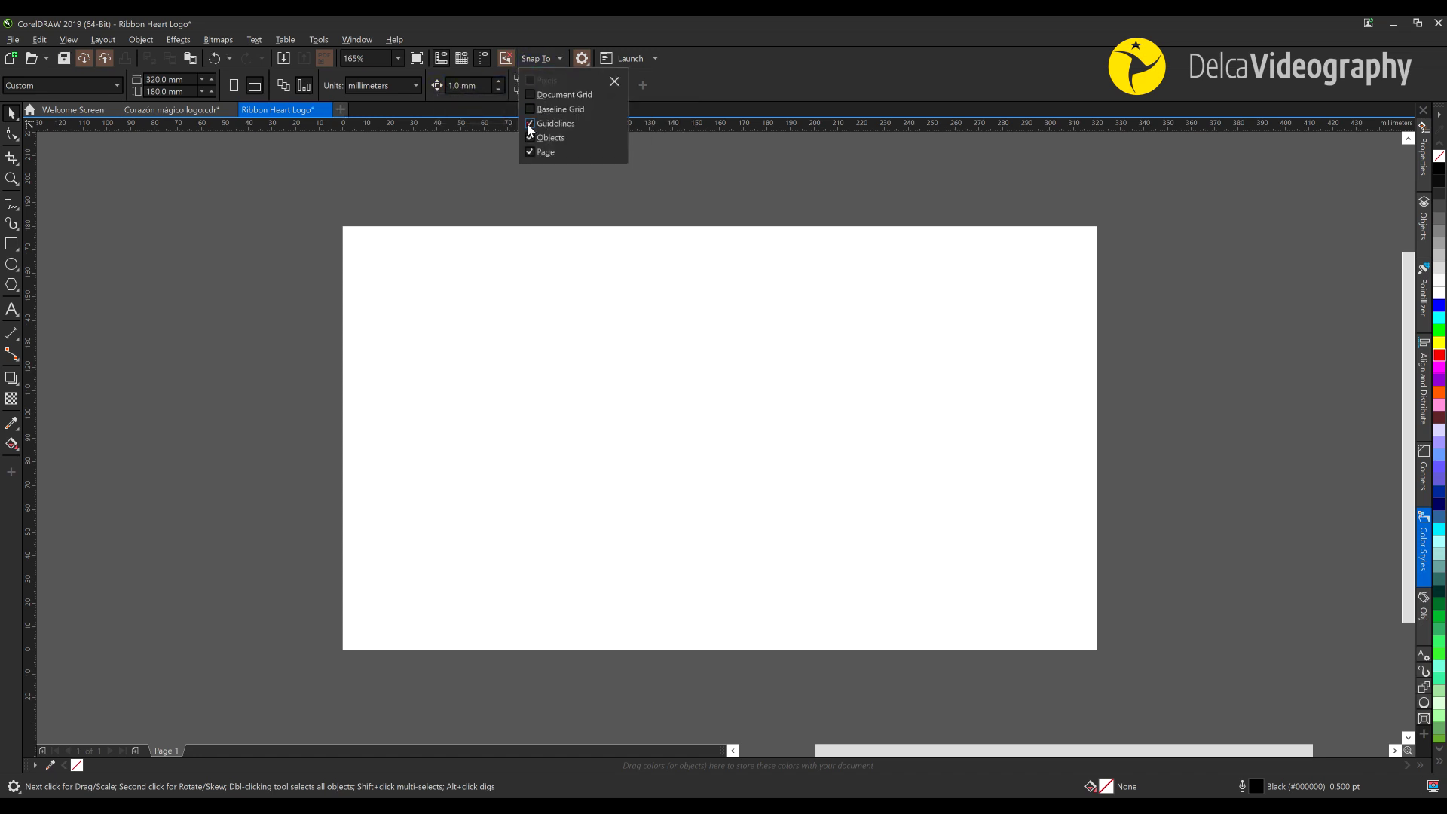
left_click(409, 175)
left_click_drag(600, 399, 581, 388)
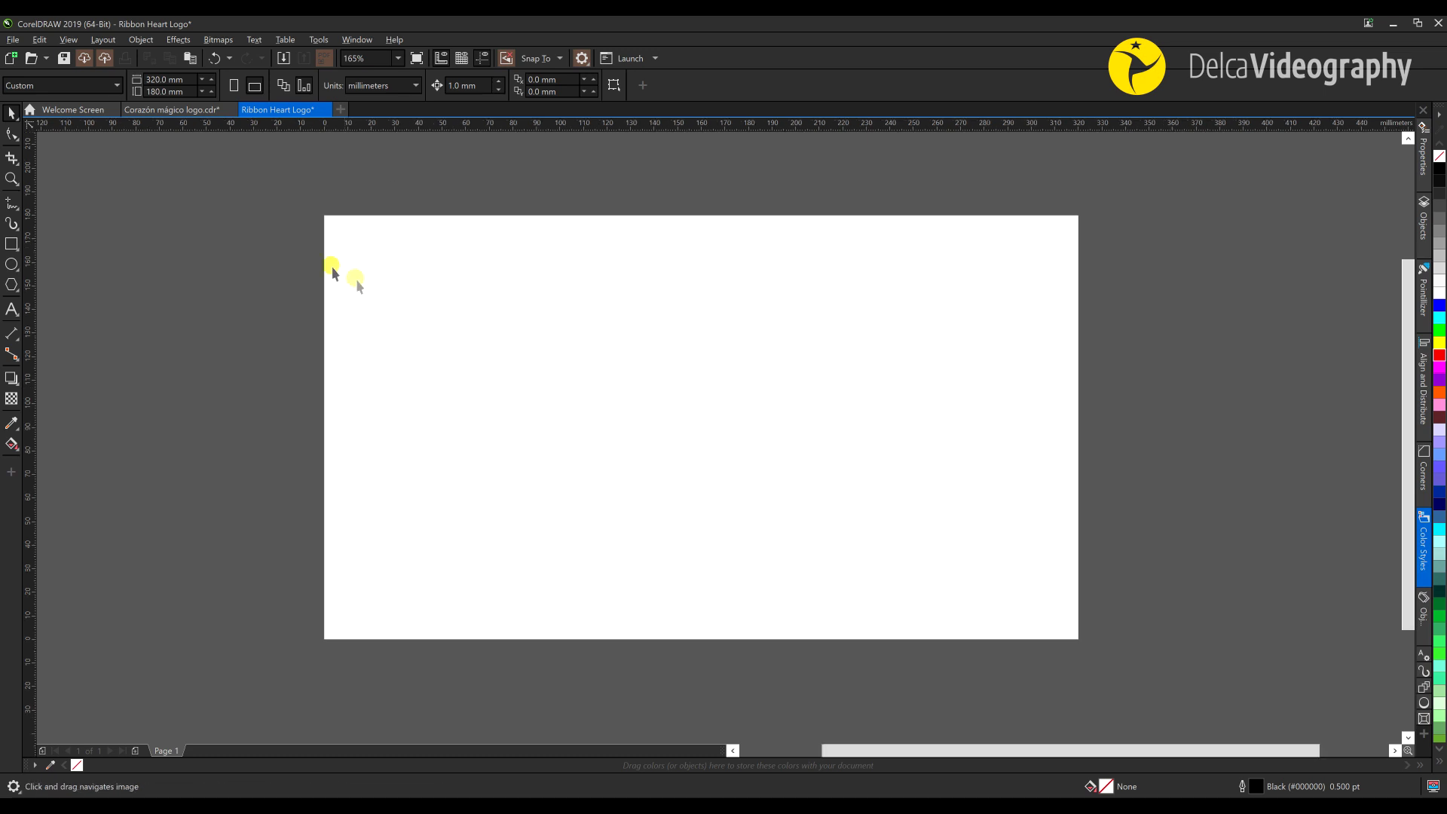
Create a new mirror symmetry and draw a 50 mm circle to the left of its axis
right_click(664, 337)
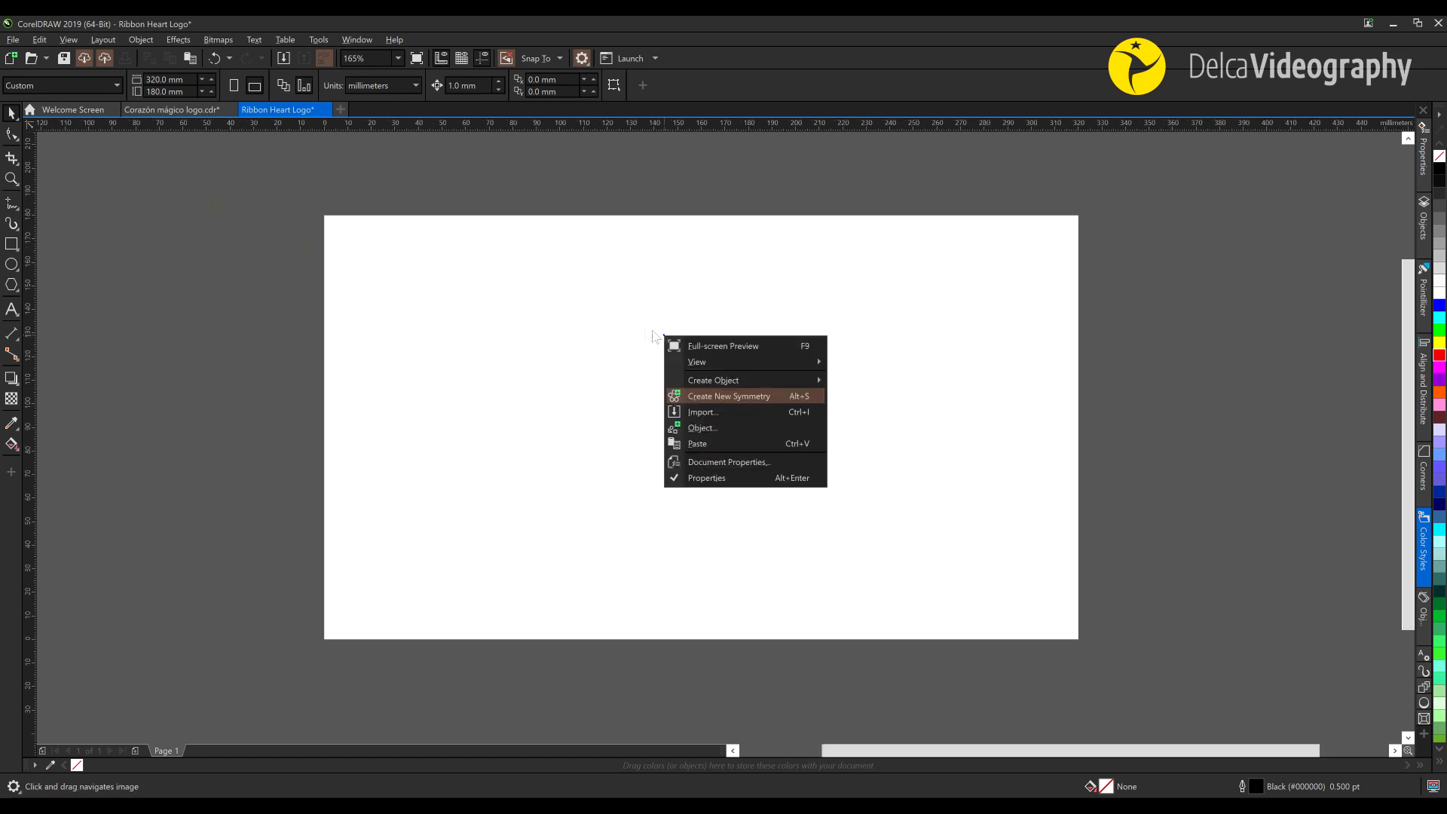
left_click(777, 396)
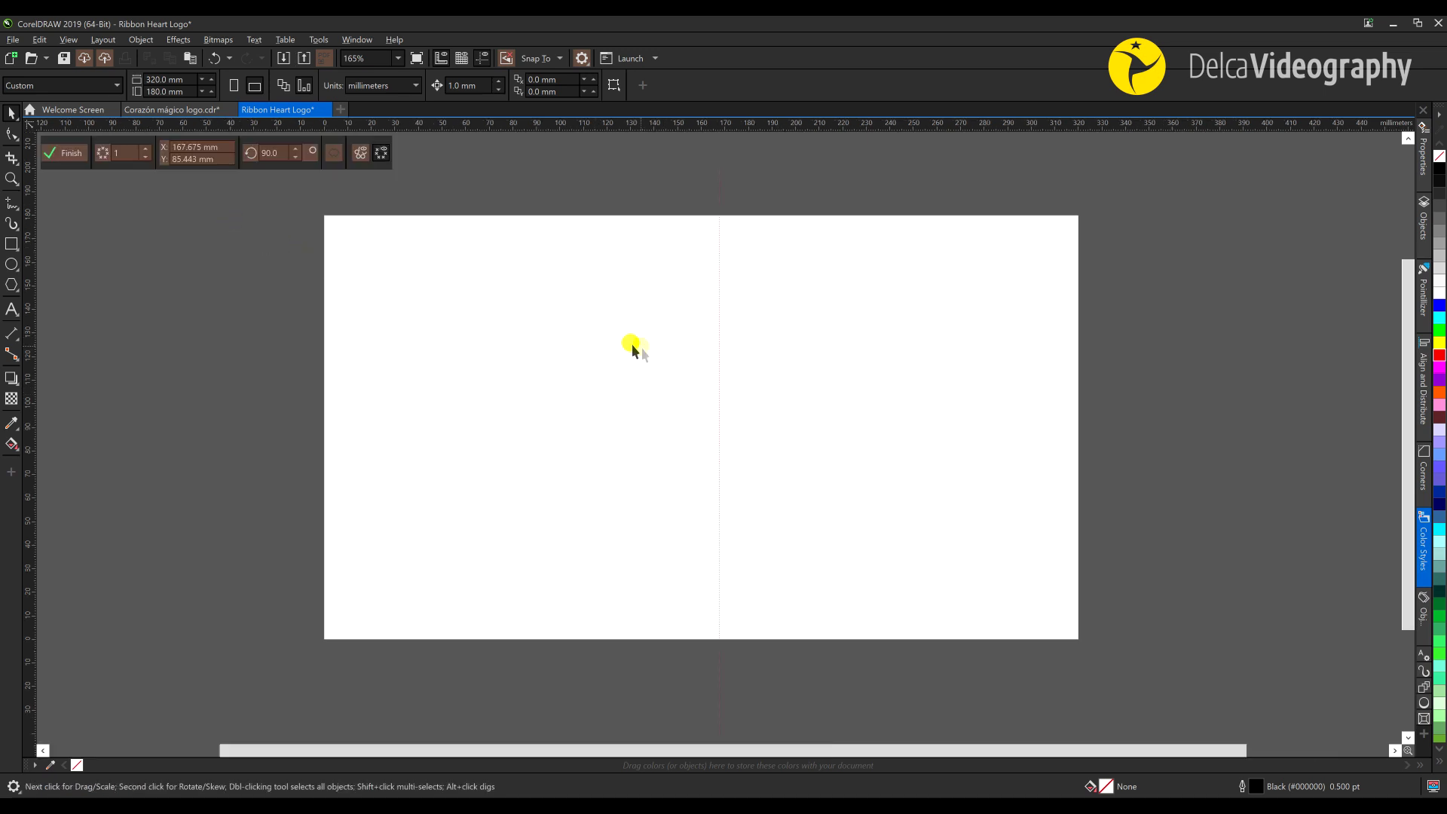
left_click(13, 264)
left_click_drag(539, 369, 633, 394)
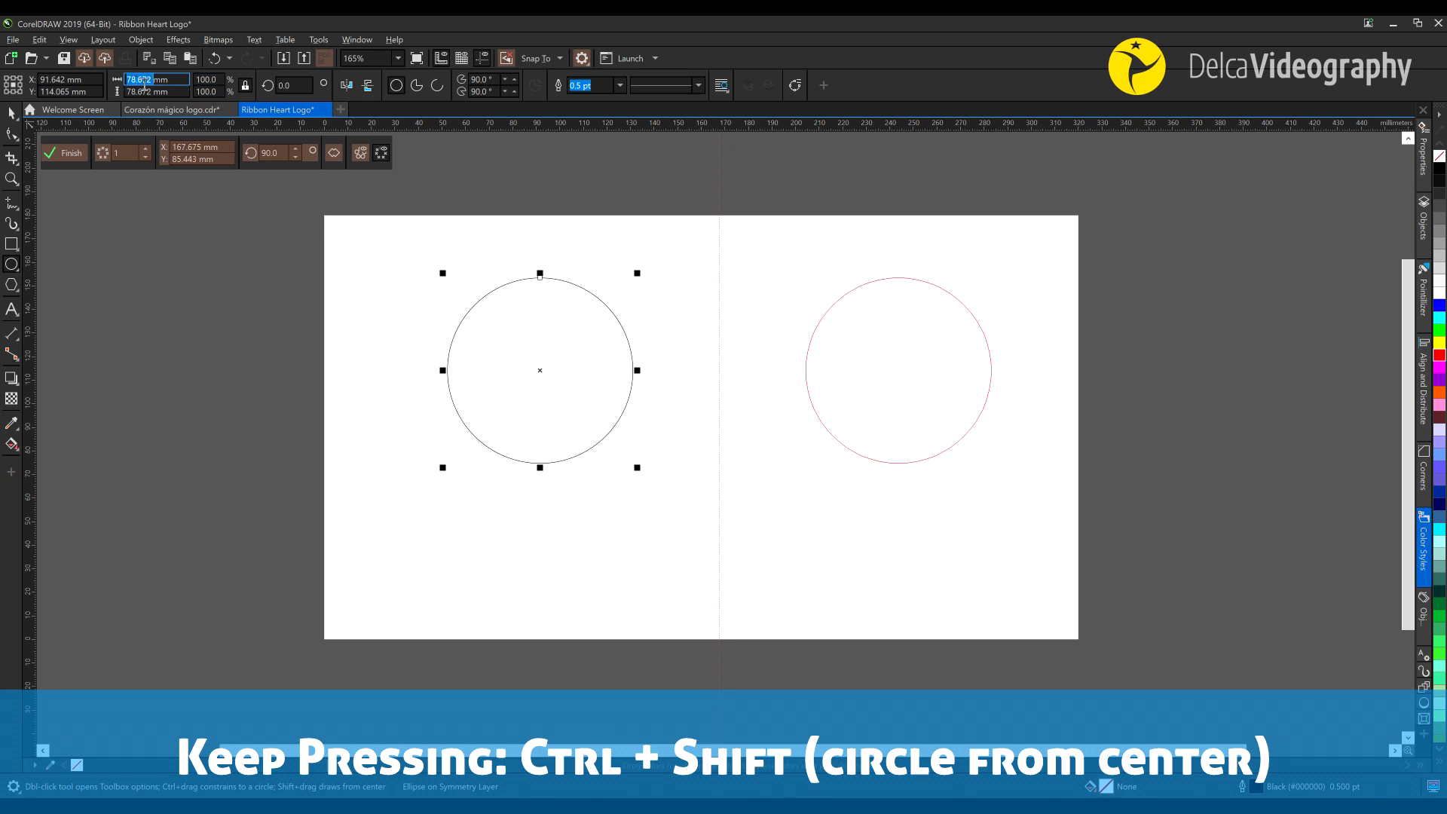
type("50")
key("Return")
scroll(540, 373, "up", 3)
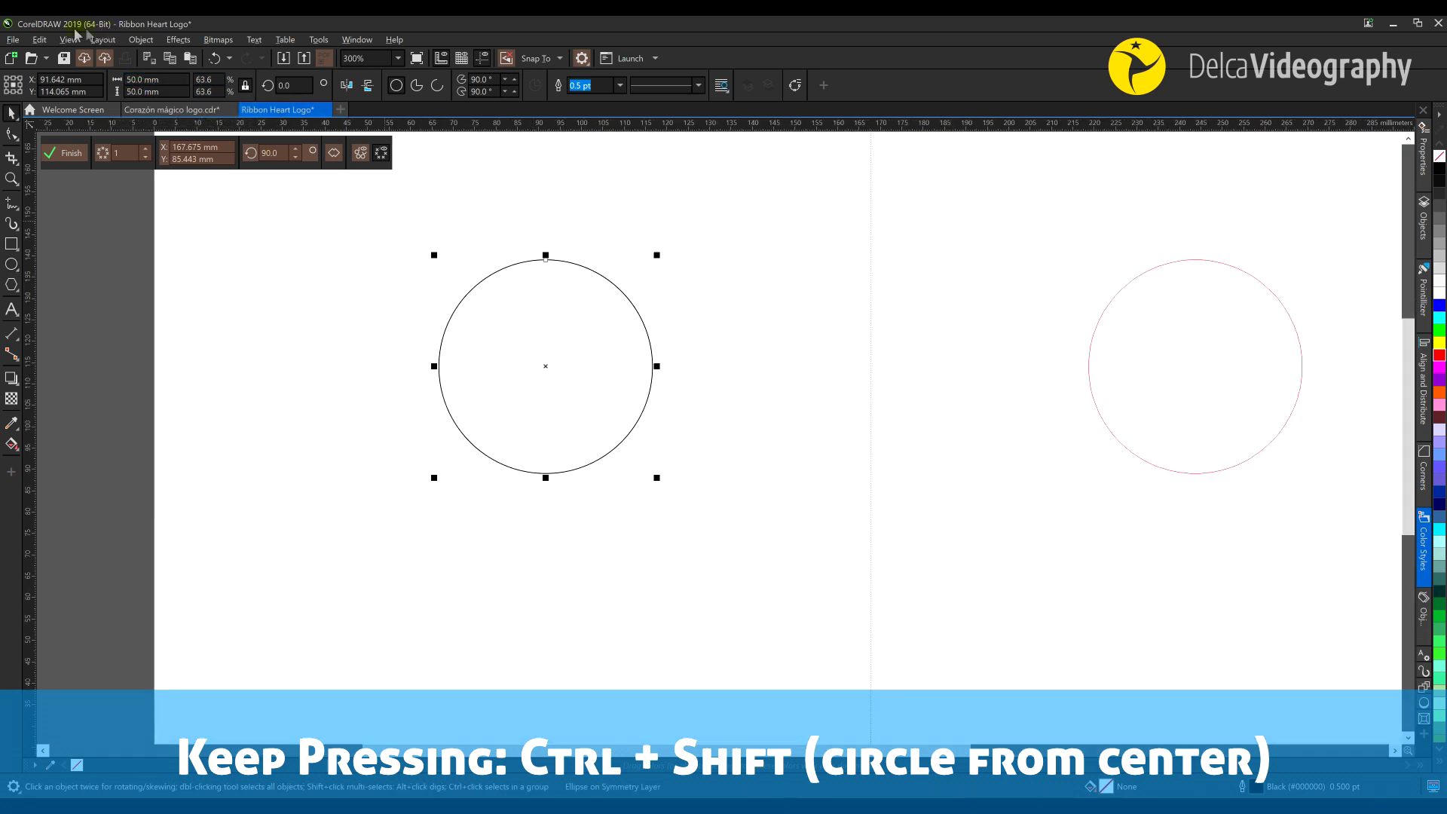
Duplicate the circle and resize the copy to 21.5 mm with its top centre as the anchor point
left_click(41, 39)
left_click(65, 204)
left_click(13, 78)
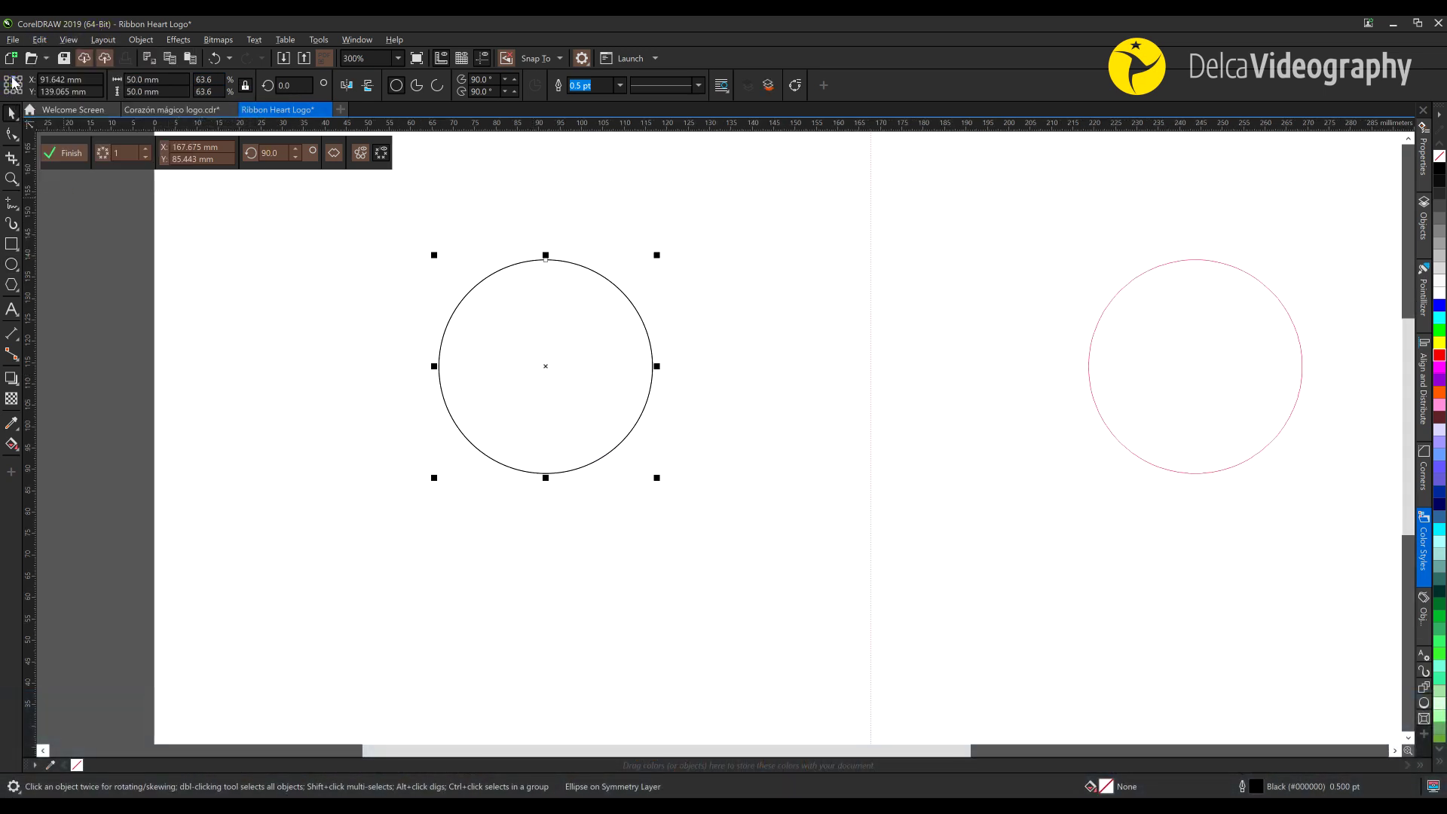
left_click(132, 80)
type("21.5")
key("Return")
Rotate the small circle to 340° around the centre of the large circle
left_click(555, 310)
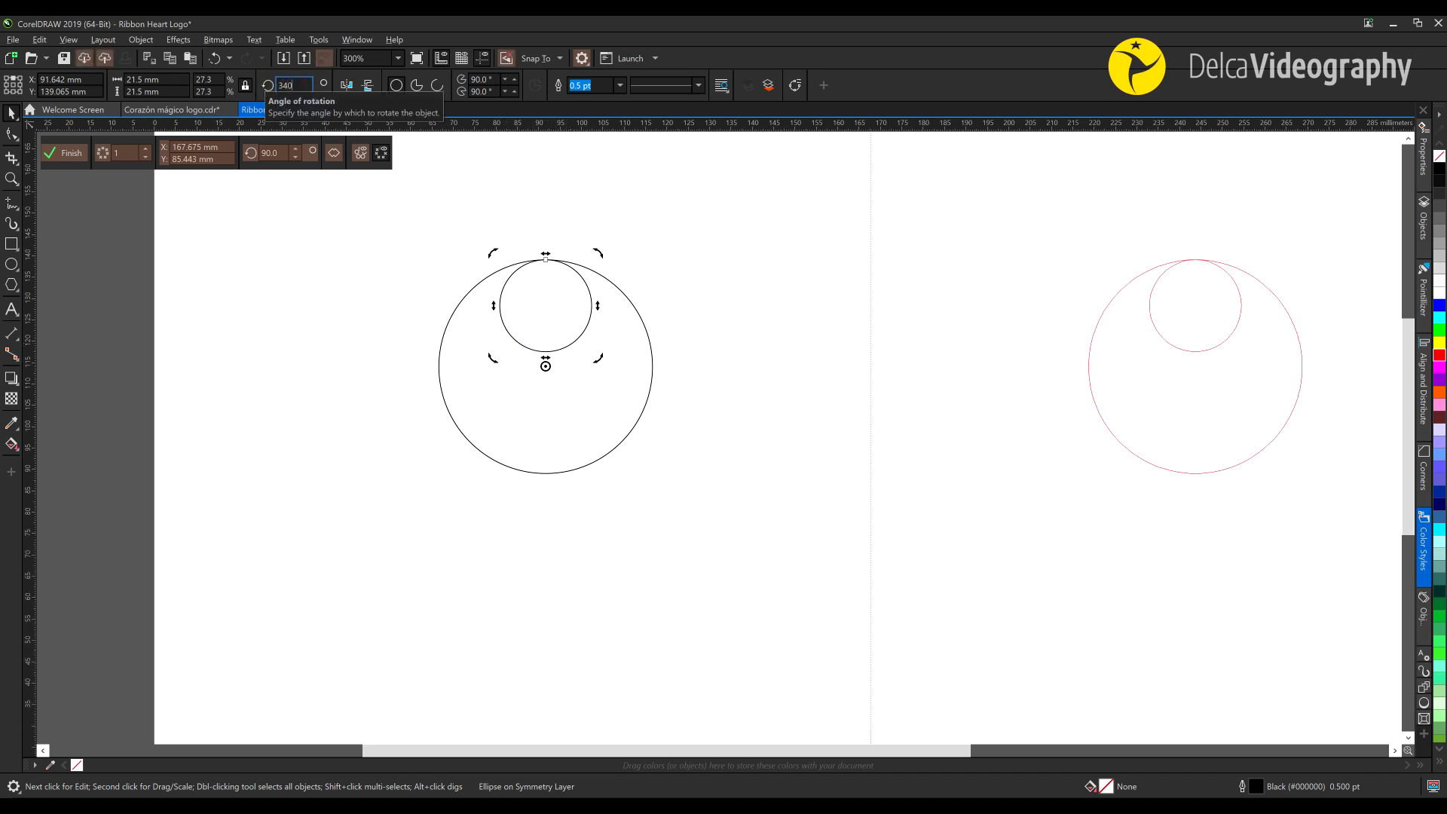
key("Return")
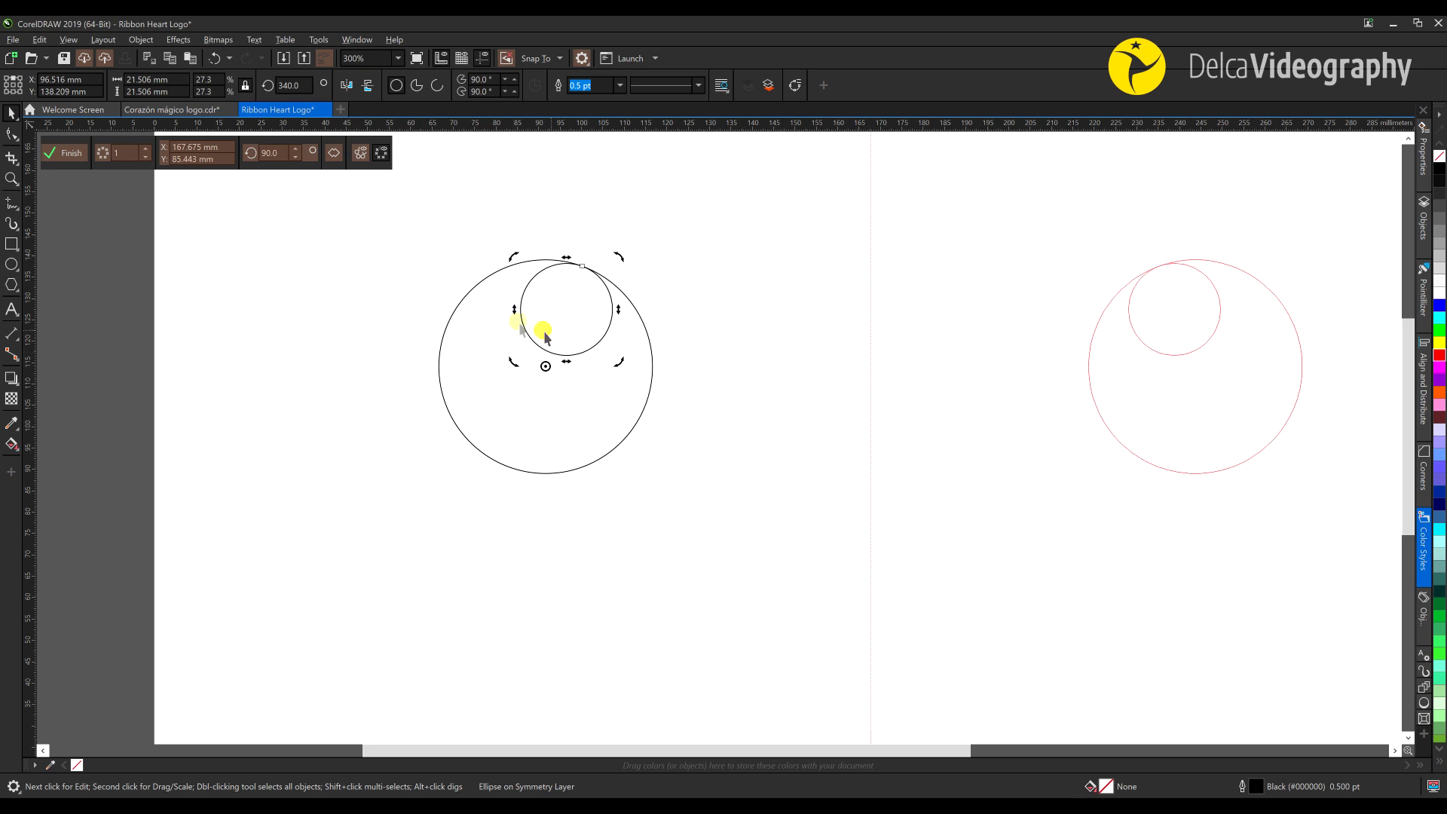
left_click(361, 284)
Draw a 14 × 30 mm rectangle starting at the small circle's centre and extending down and right
left_click(11, 244)
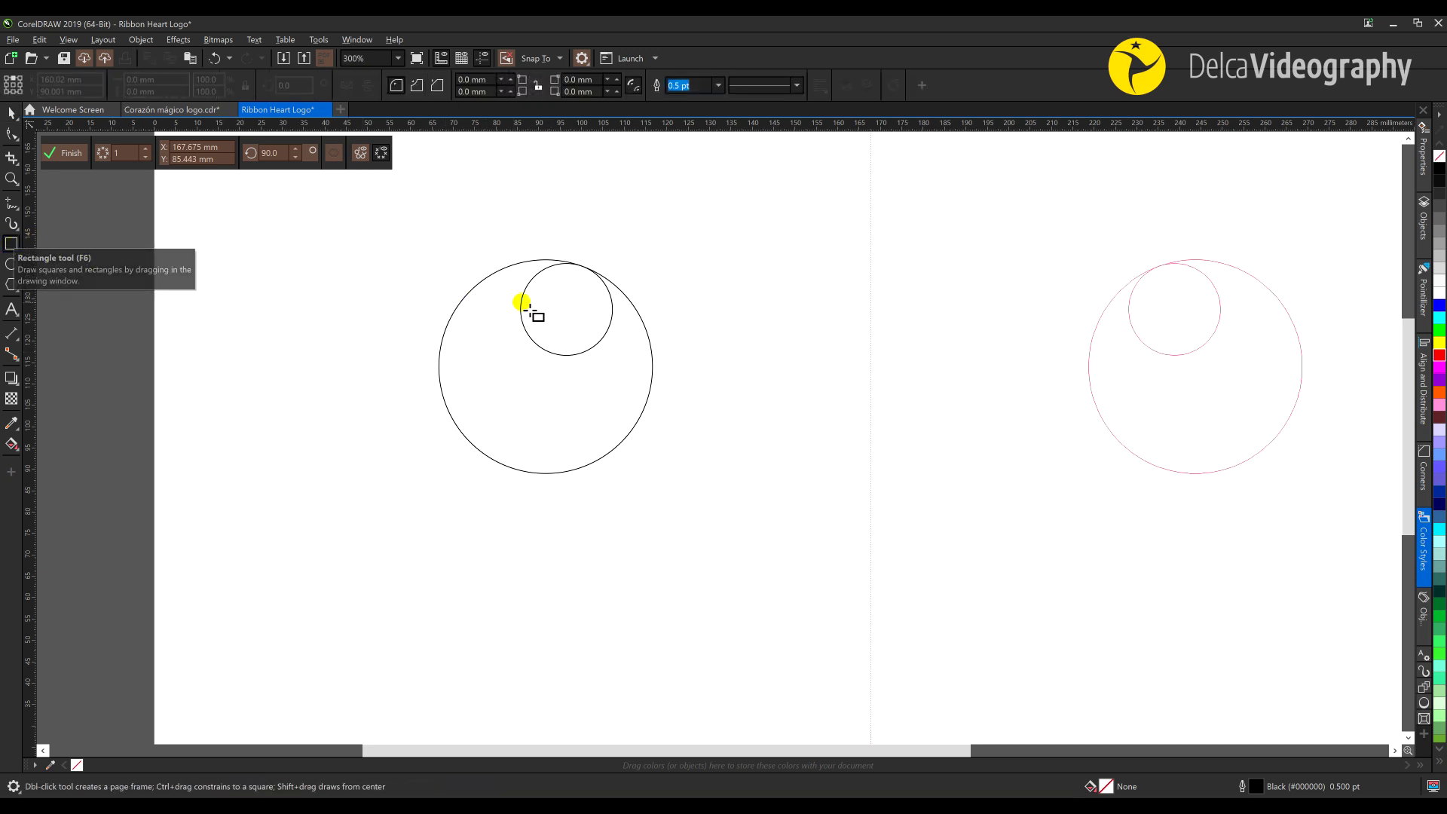
left_click_drag(566, 309, 640, 436)
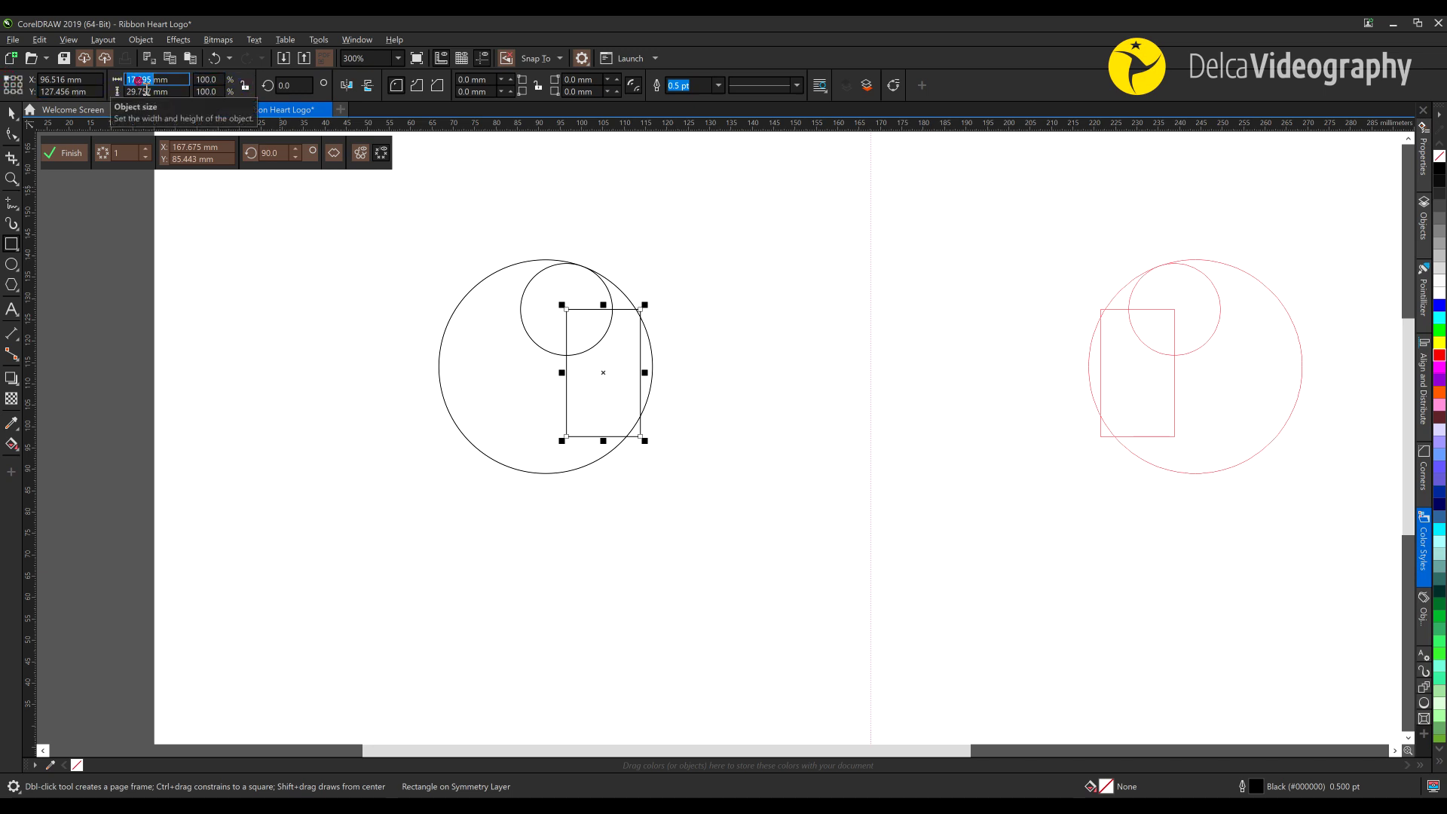
key("Return")
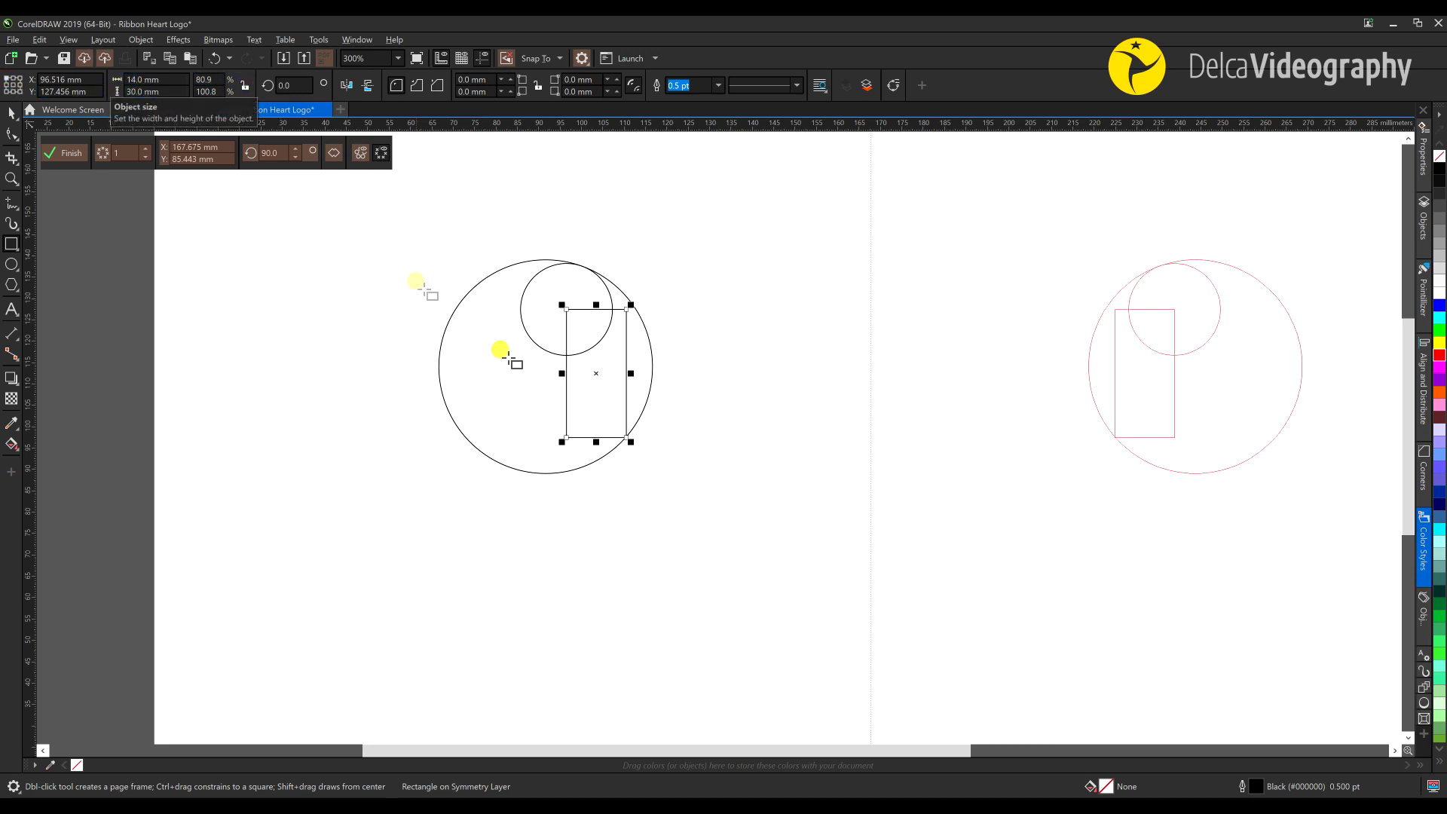
Move both circles and the rectangle together so the rectangle's right edge lies on the symmetry axis
key("space")
left_click_drag(394, 226, 741, 544)
left_click_drag(635, 316, 876, 346)
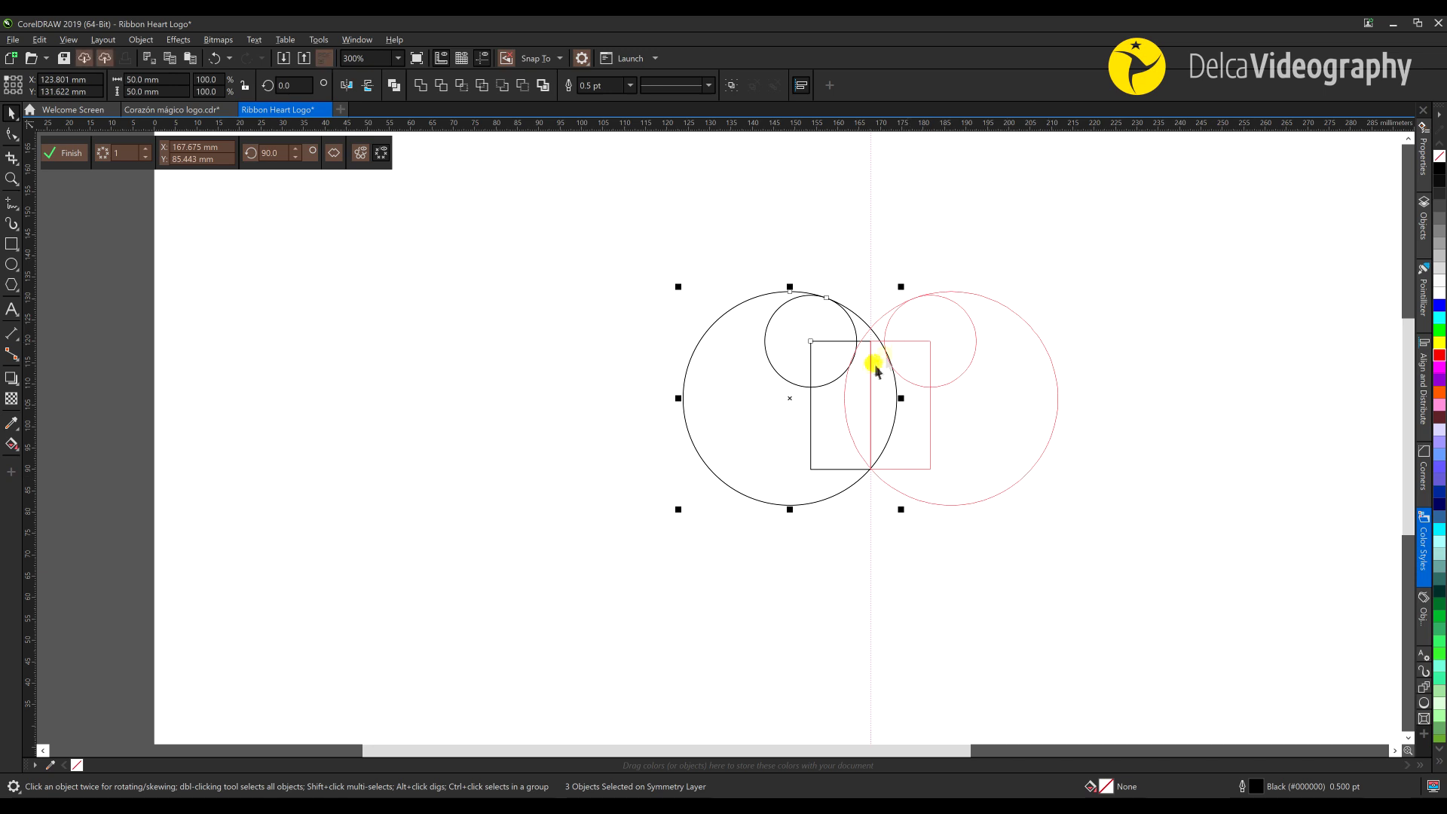
Convert the large circle to an arc running from the symmetry axis to its tangent point with the small circle
left_click(852, 314)
left_click(437, 86)
left_click(11, 134)
left_click_drag(897, 398, 872, 328)
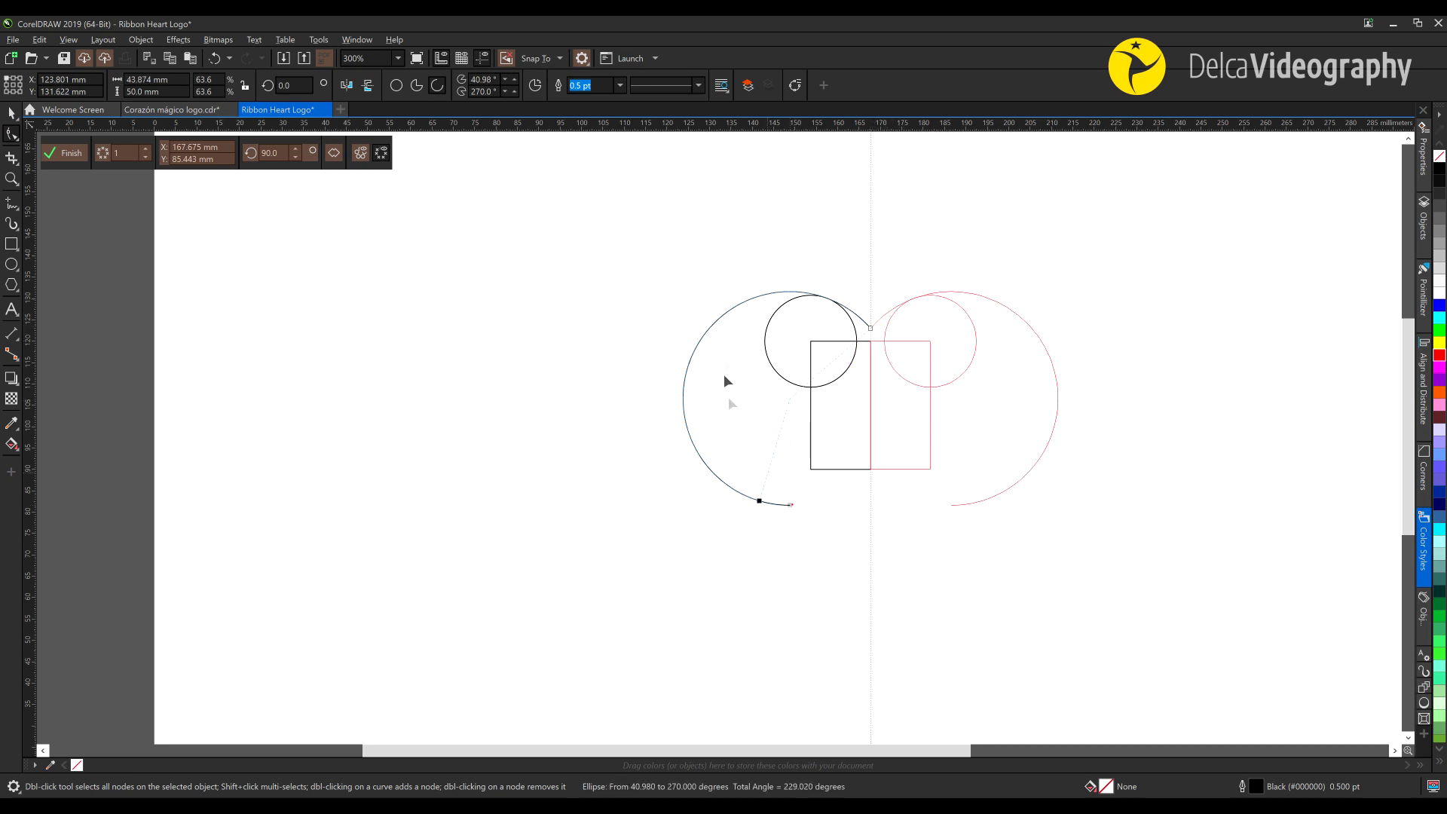
left_click_drag(803, 306, 826, 298)
Convert the small circle to a 90° to 200° arc that continues from the end of the large arc
left_click(853, 322)
left_click(439, 86)
scroll(858, 346, "up", 1)
left_click_drag(850, 367, 794, 249)
left_click_drag(732, 421, 670, 335)
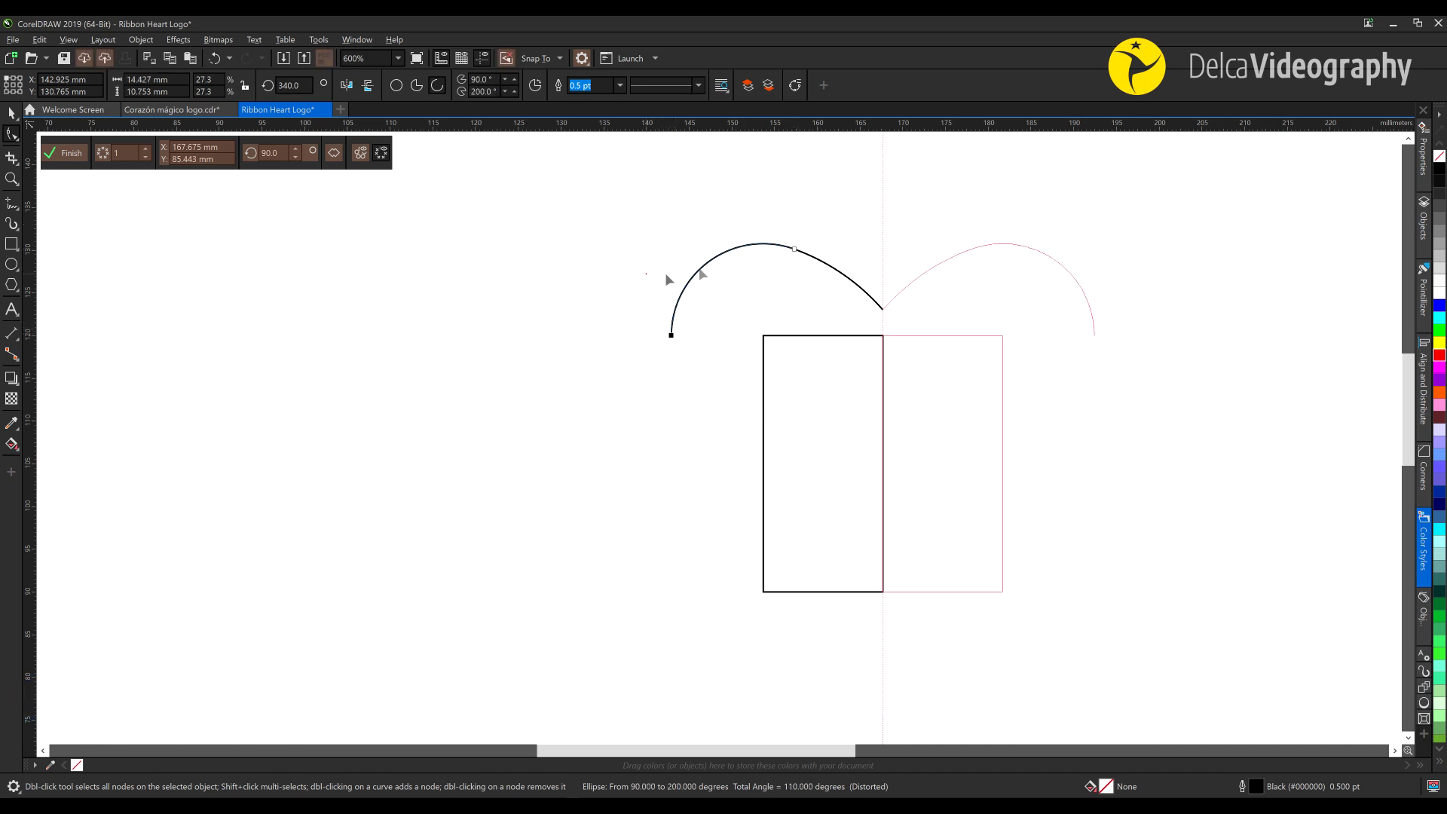
left_click(645, 300)
left_click(815, 261)
left_click(758, 248)
left_click(757, 246)
left_click(825, 270)
left_click(825, 265)
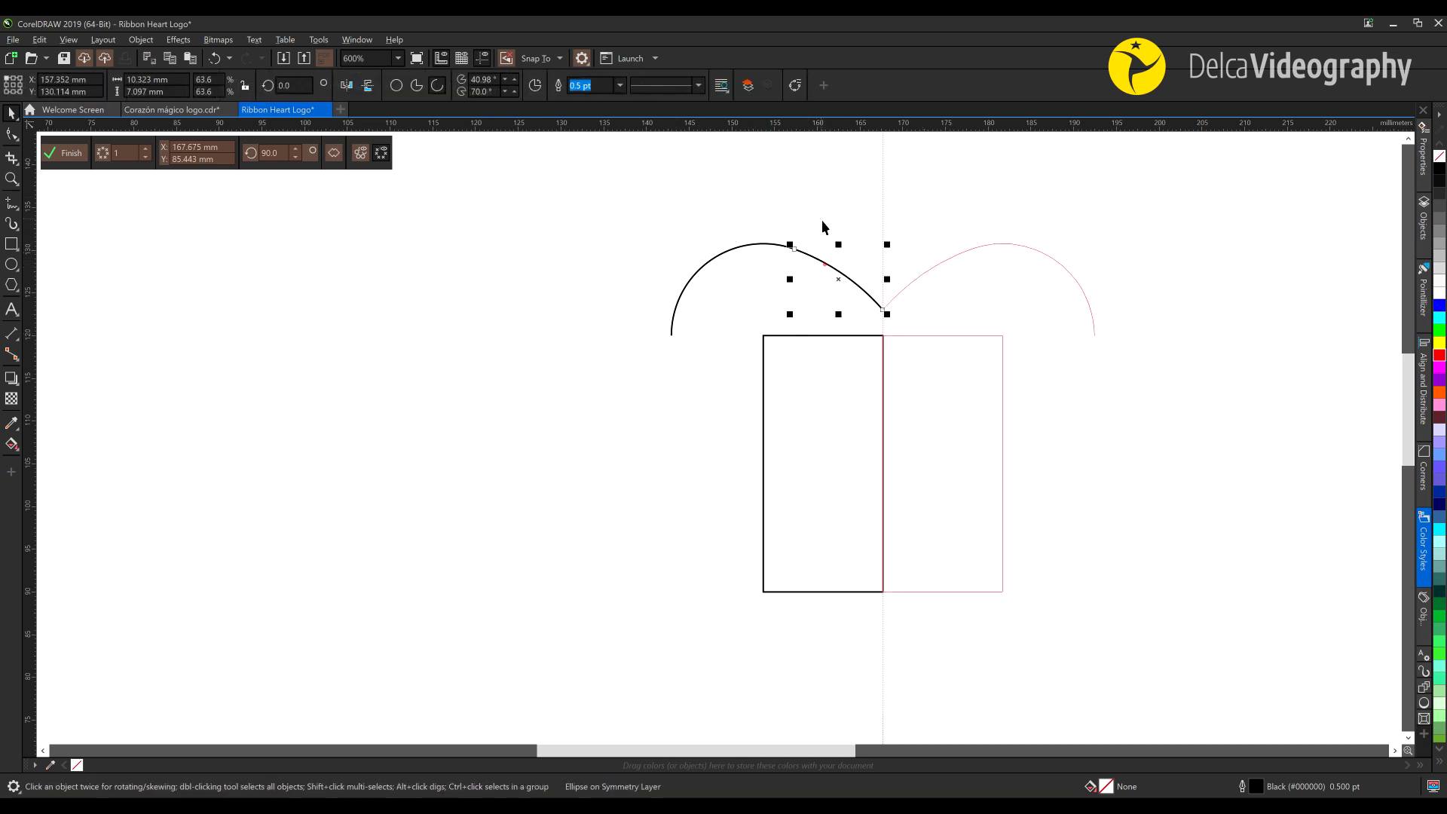
left_click(593, 330)
Draw a straight line from the small arc's open end to the rectangle's bottom corner on the symmetry axis
left_click_drag(668, 413, 590, 400)
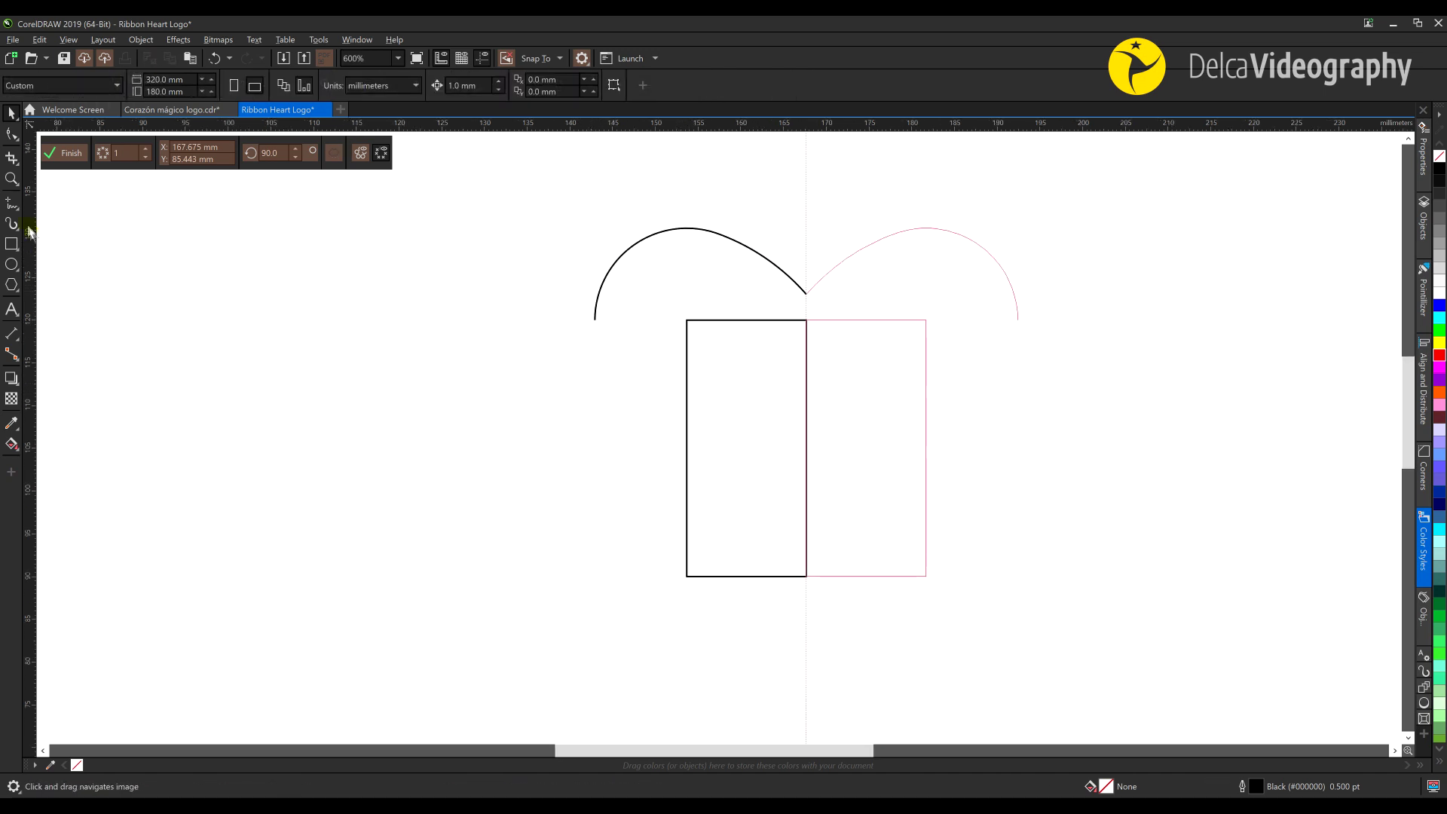
left_click(13, 205)
left_click(69, 208)
left_click(594, 318)
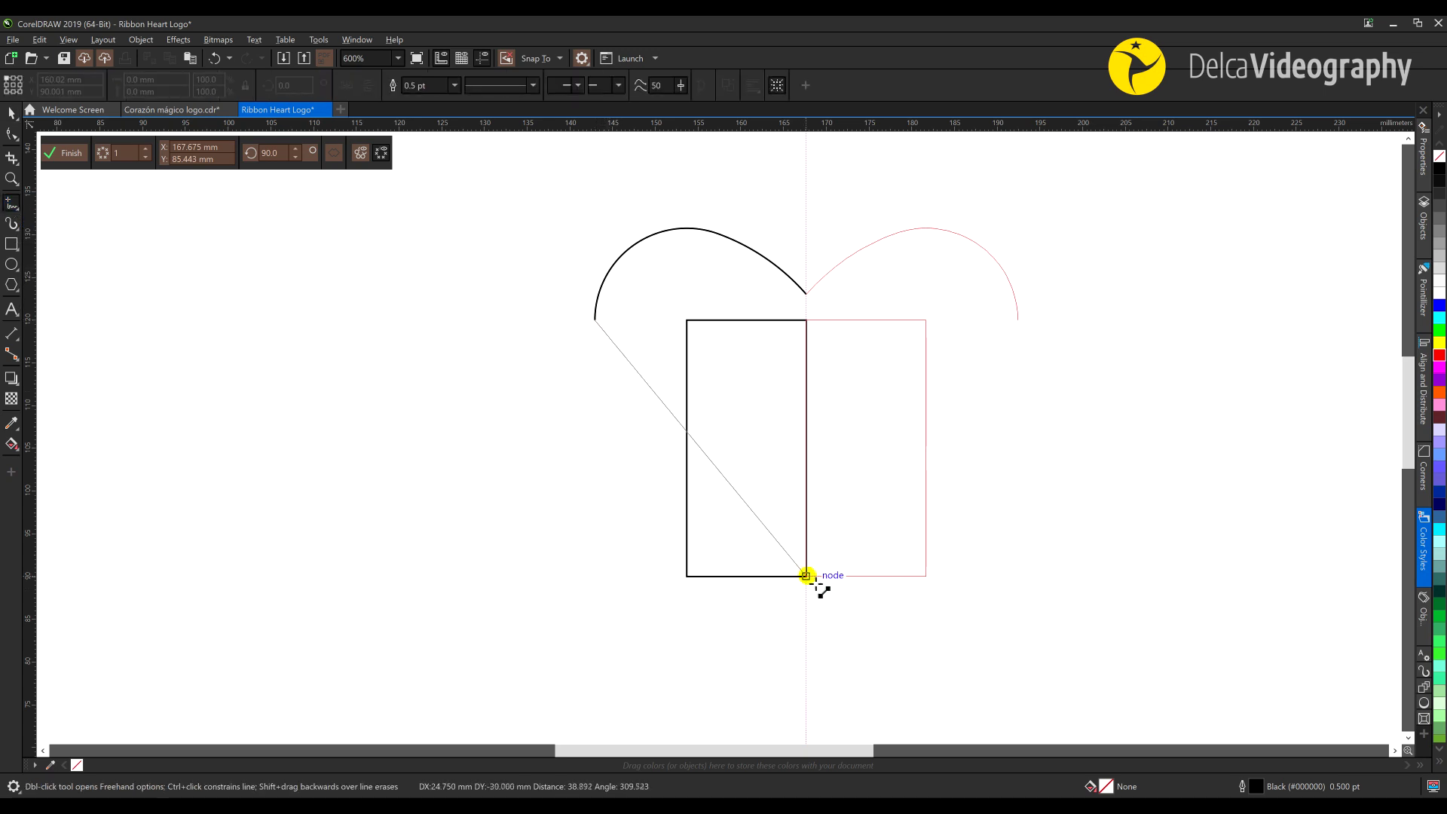
left_click(816, 585)
Convert the diagonal line to a curve and bend it into the heart's rounded lower side, leaving the arc vertically
left_click(12, 134)
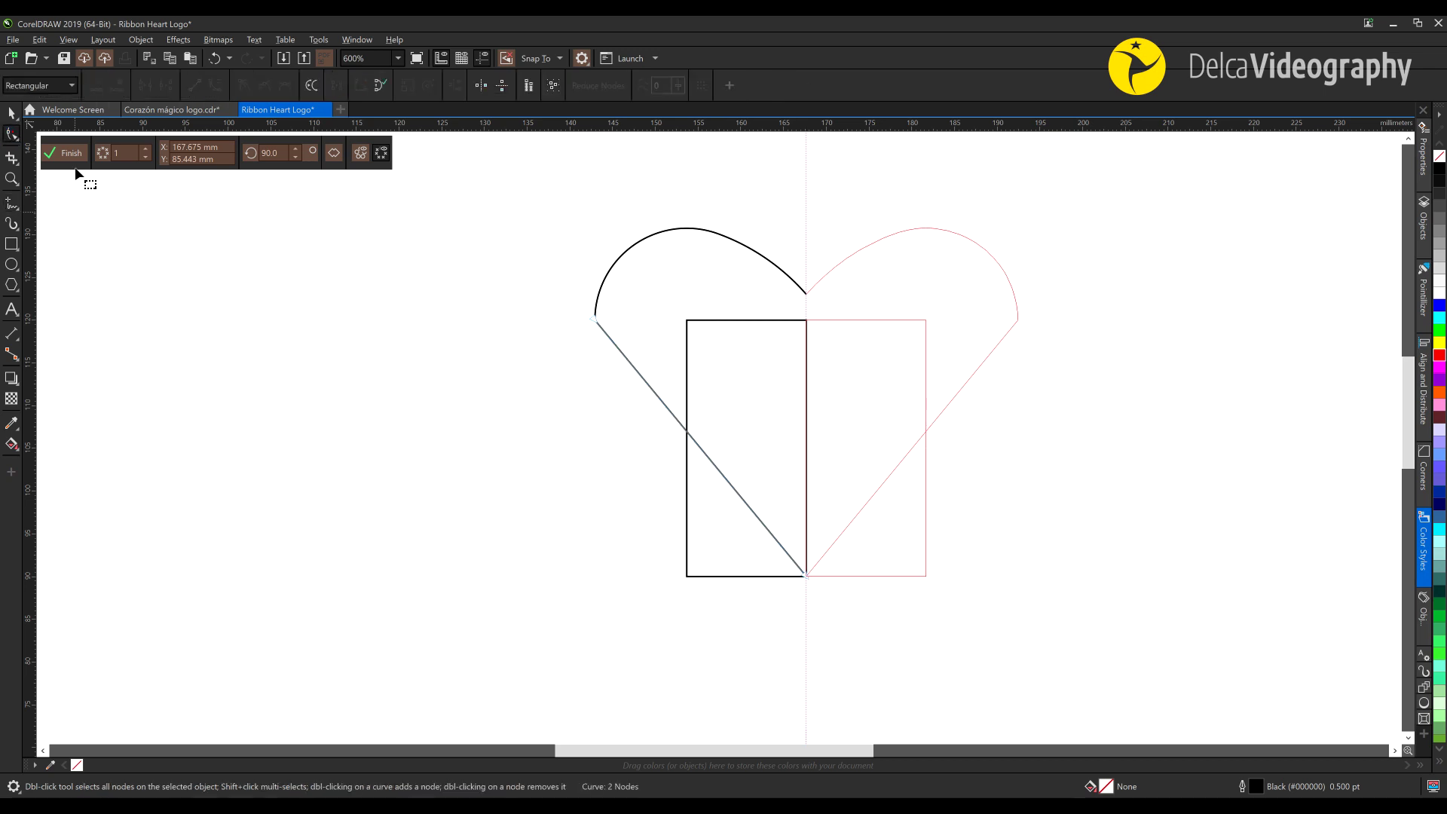
right_click(645, 385)
left_click(694, 490)
left_click(595, 323)
left_click_drag(664, 404, 595, 458)
left_click_drag(737, 493, 728, 522)
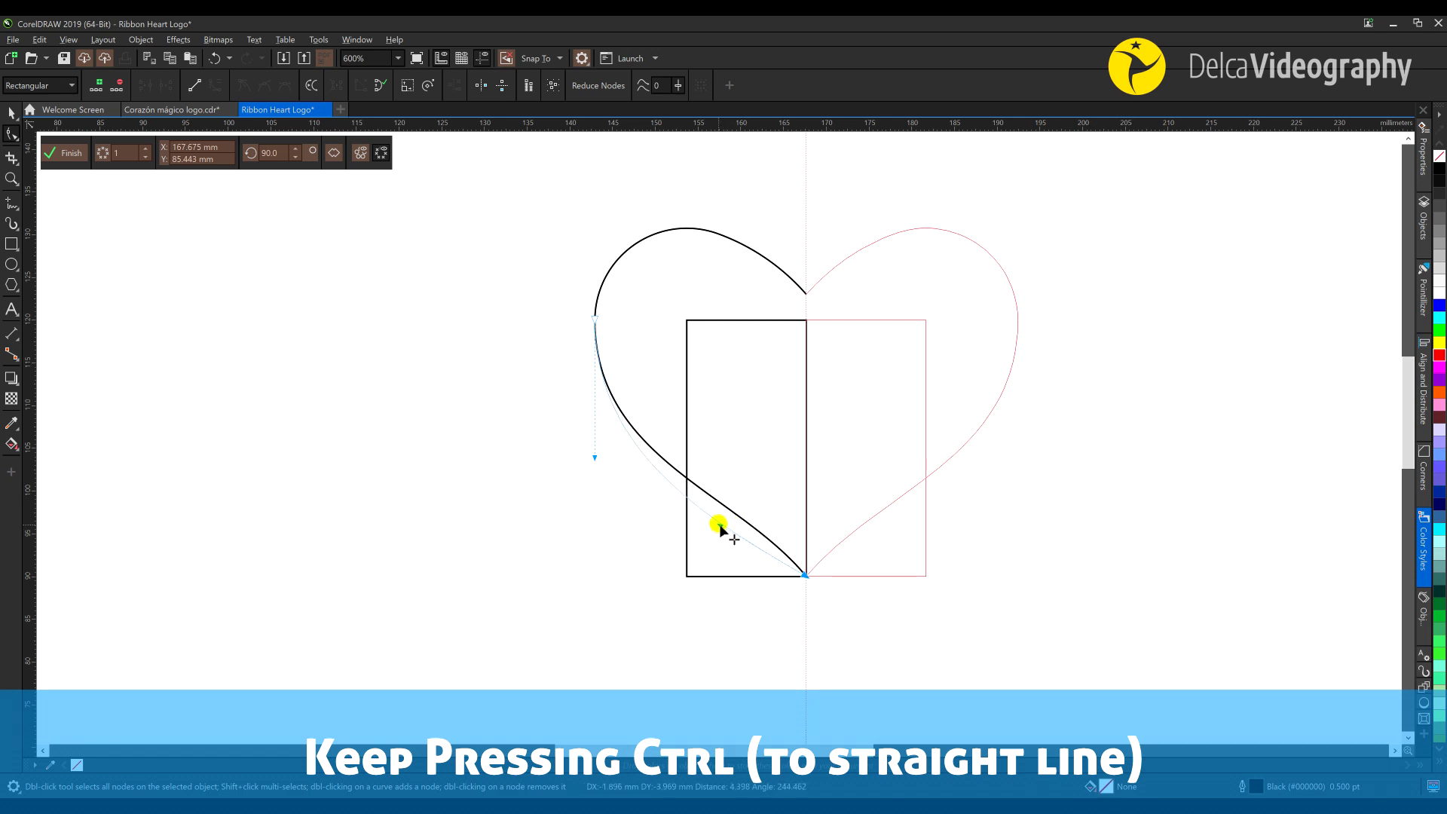
left_click_drag(719, 523, 720, 523)
left_click_drag(595, 458, 595, 446)
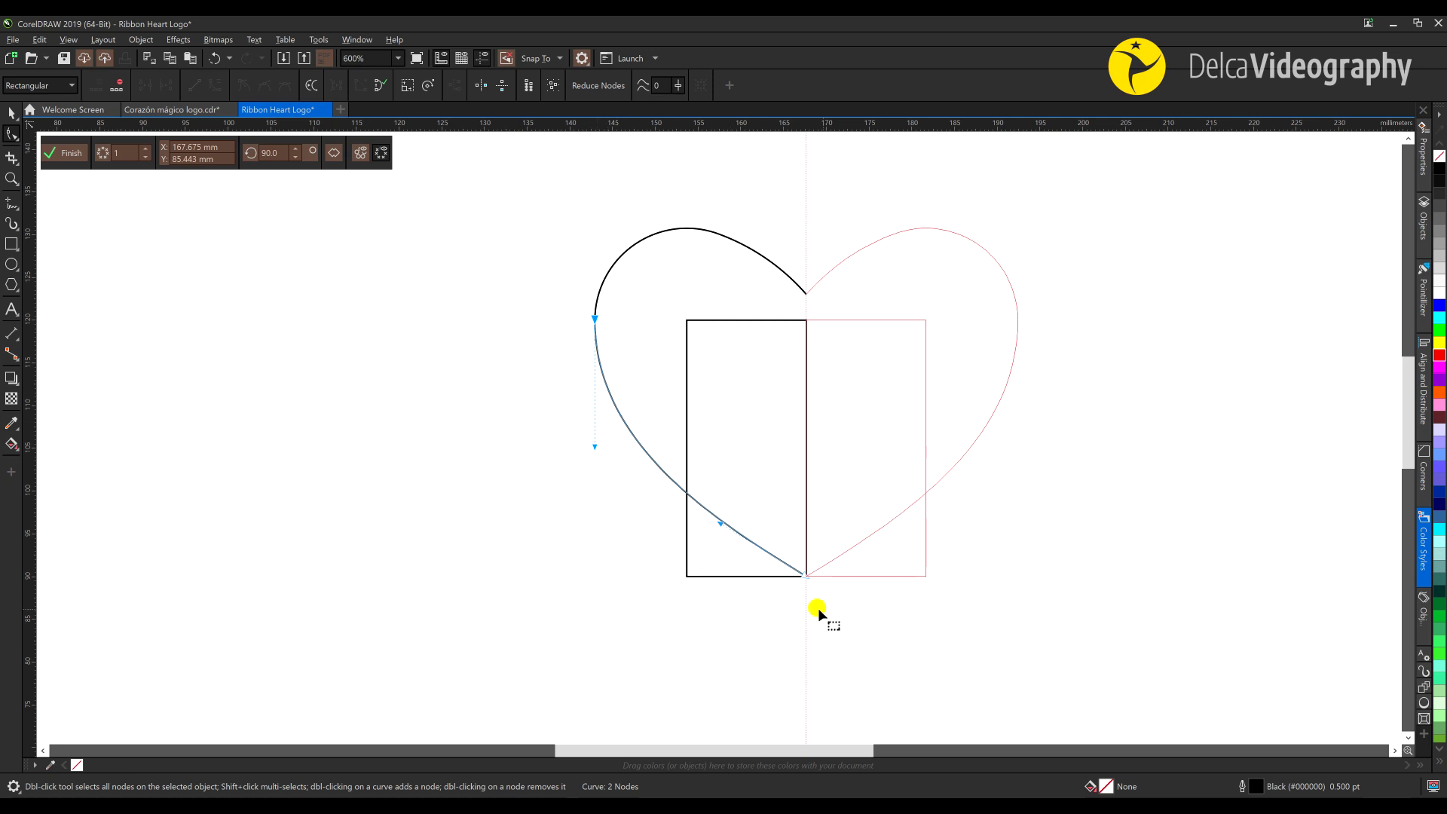
left_click(796, 247)
key("space")
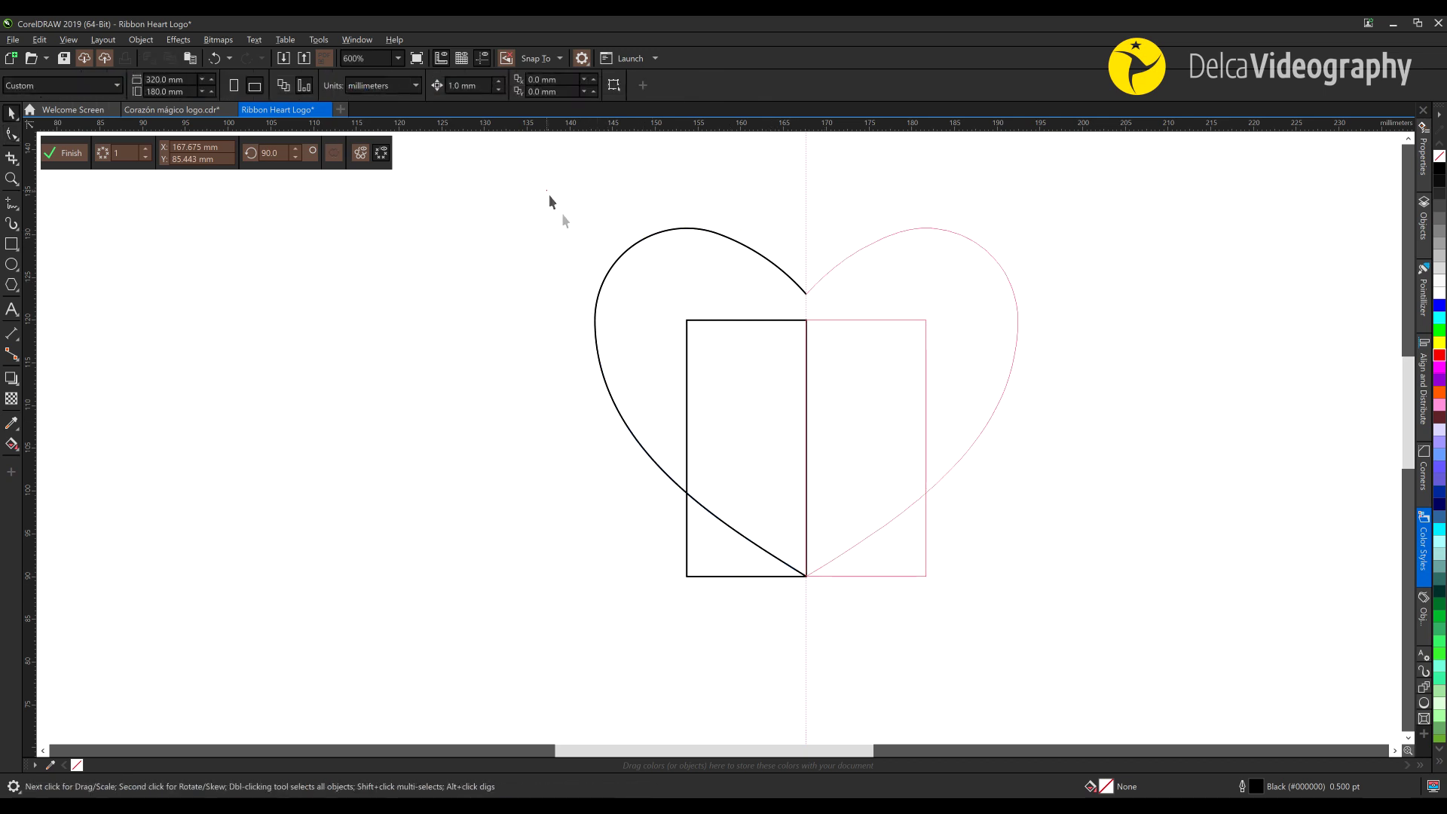
Copy all four objects in the symmetry and delete the rectangle
key("ctrl+a")
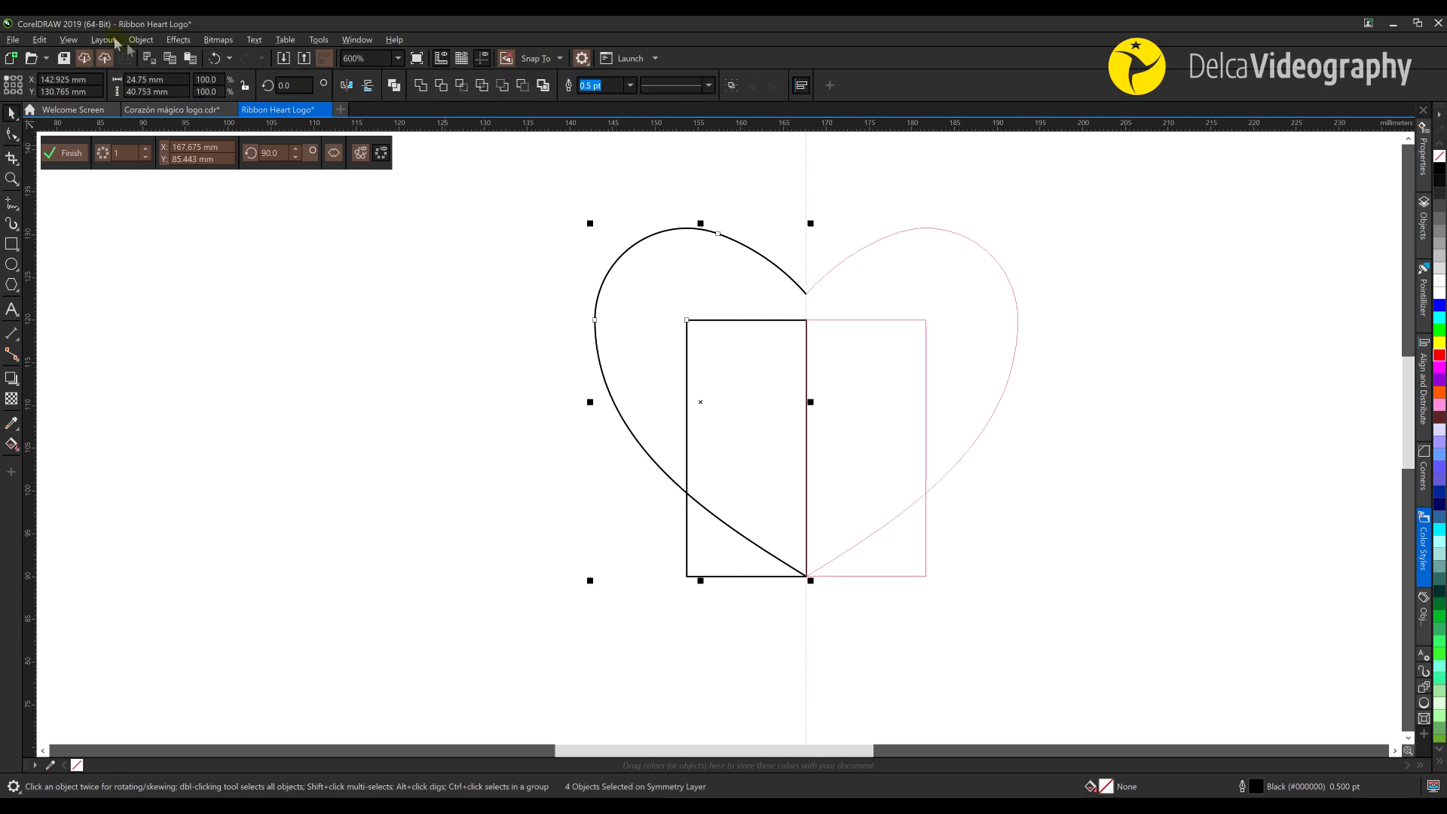
left_click(564, 295)
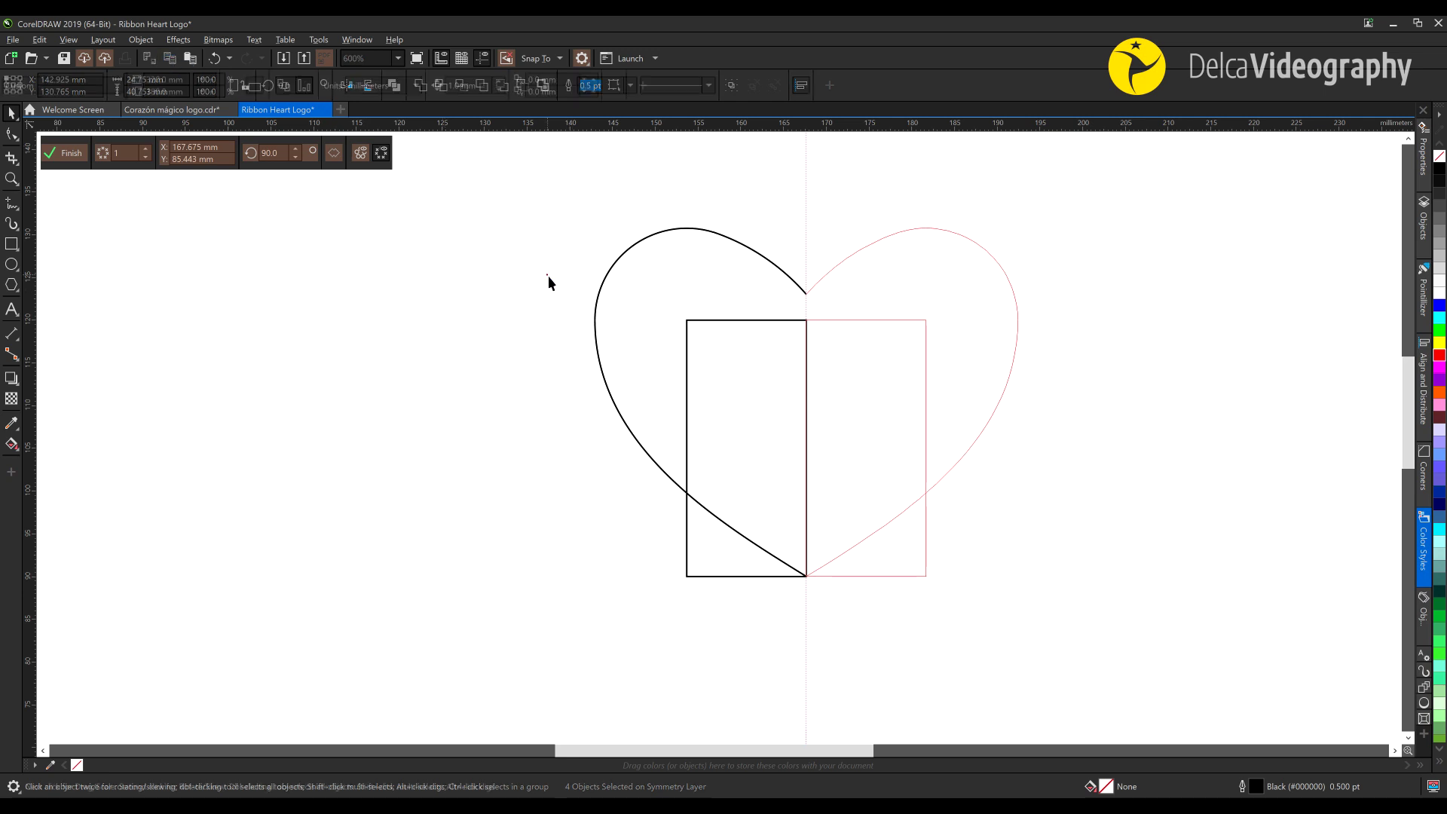
left_click(688, 326)
key("Delete")
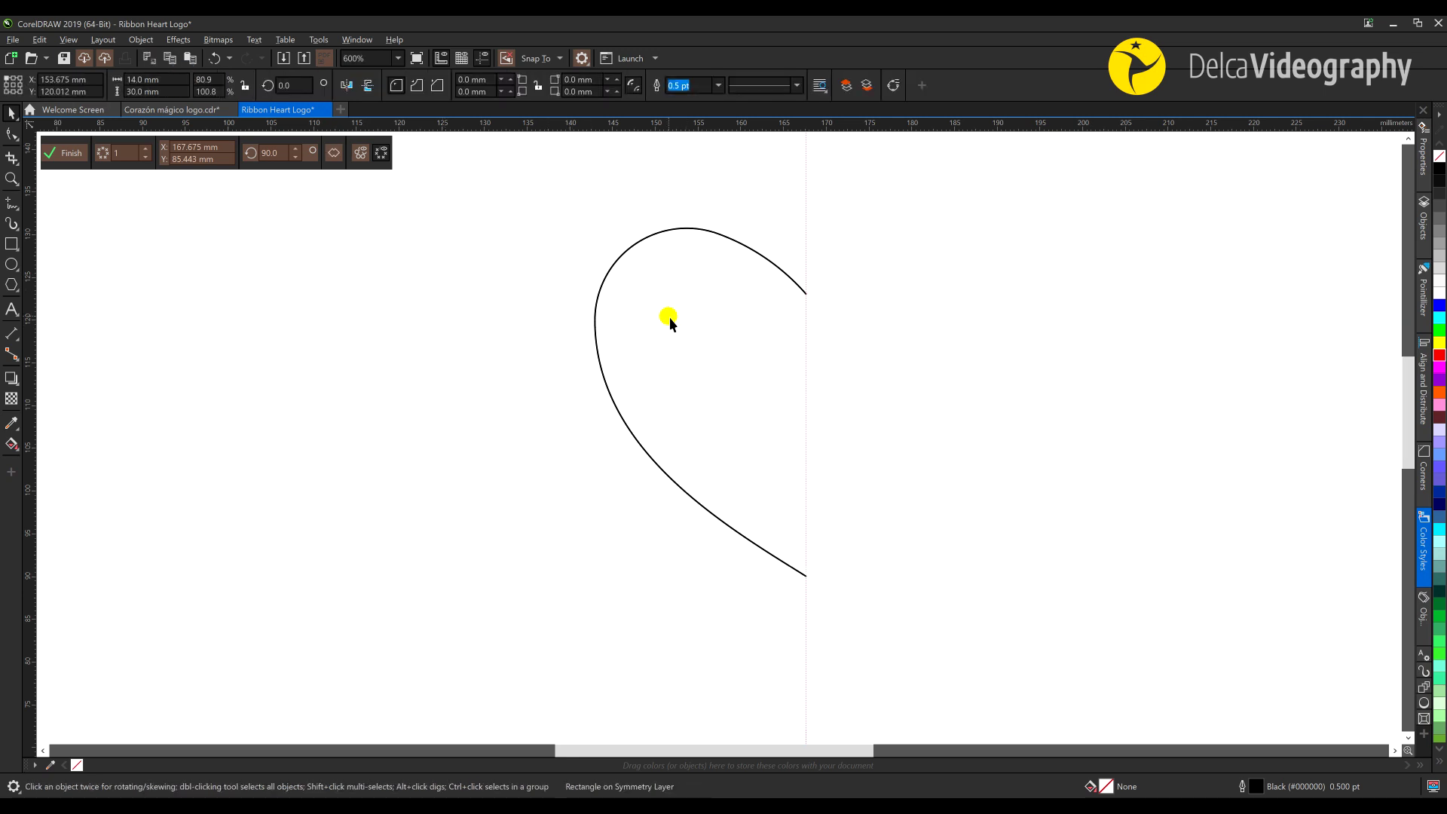
Finish editing the symmetry and break the heart's symmetry link
left_click(65, 152)
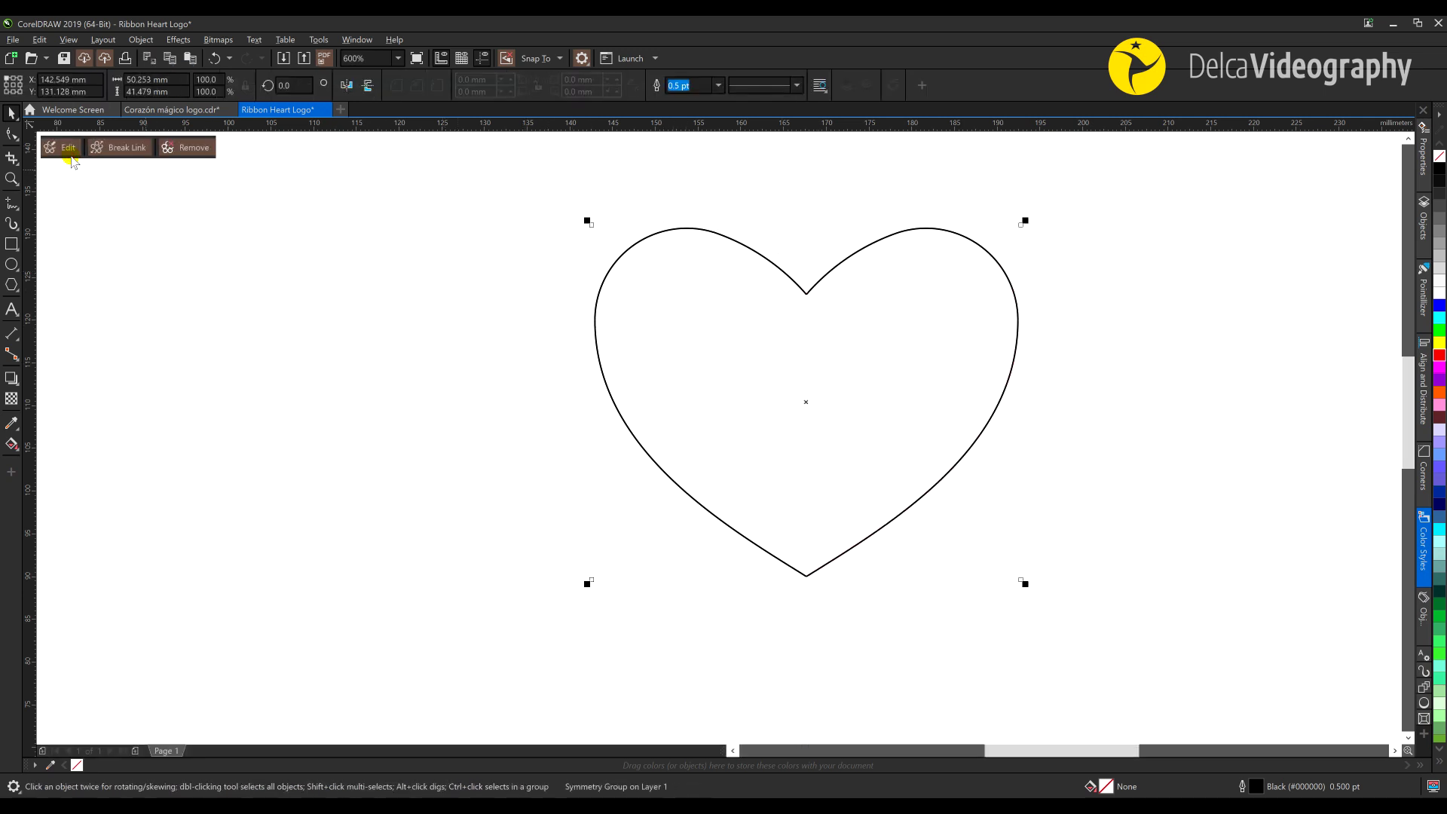
scroll(839, 371, "down", 1)
left_click(125, 150)
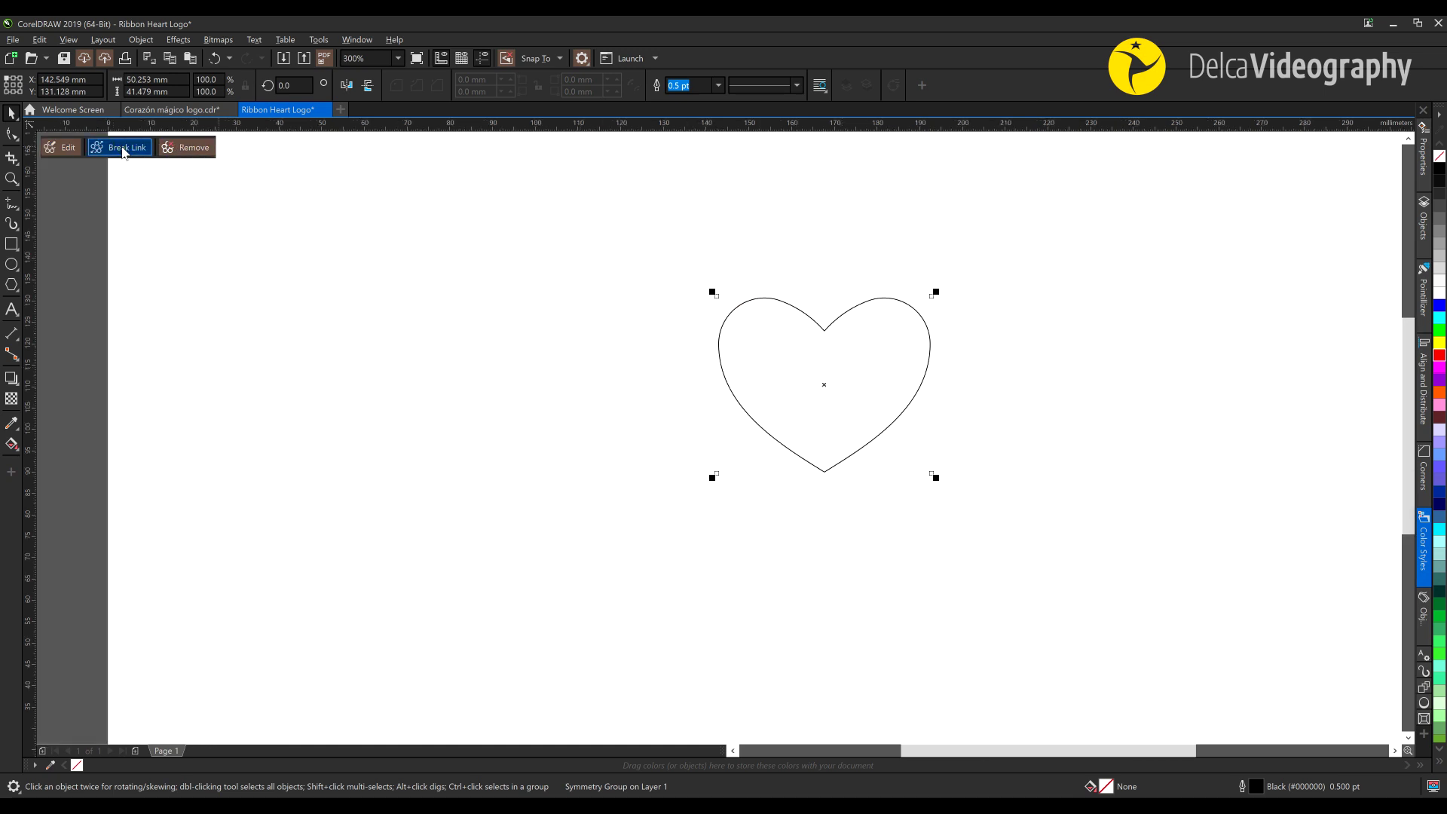
Move the whole heart to the left, duplicate it and place the copy beside it on the right
left_click_drag(676, 254, 944, 532)
left_click_drag(511, 376, 486, 379)
left_click(39, 39)
left_click(67, 204)
left_click_drag(681, 398, 749, 392)
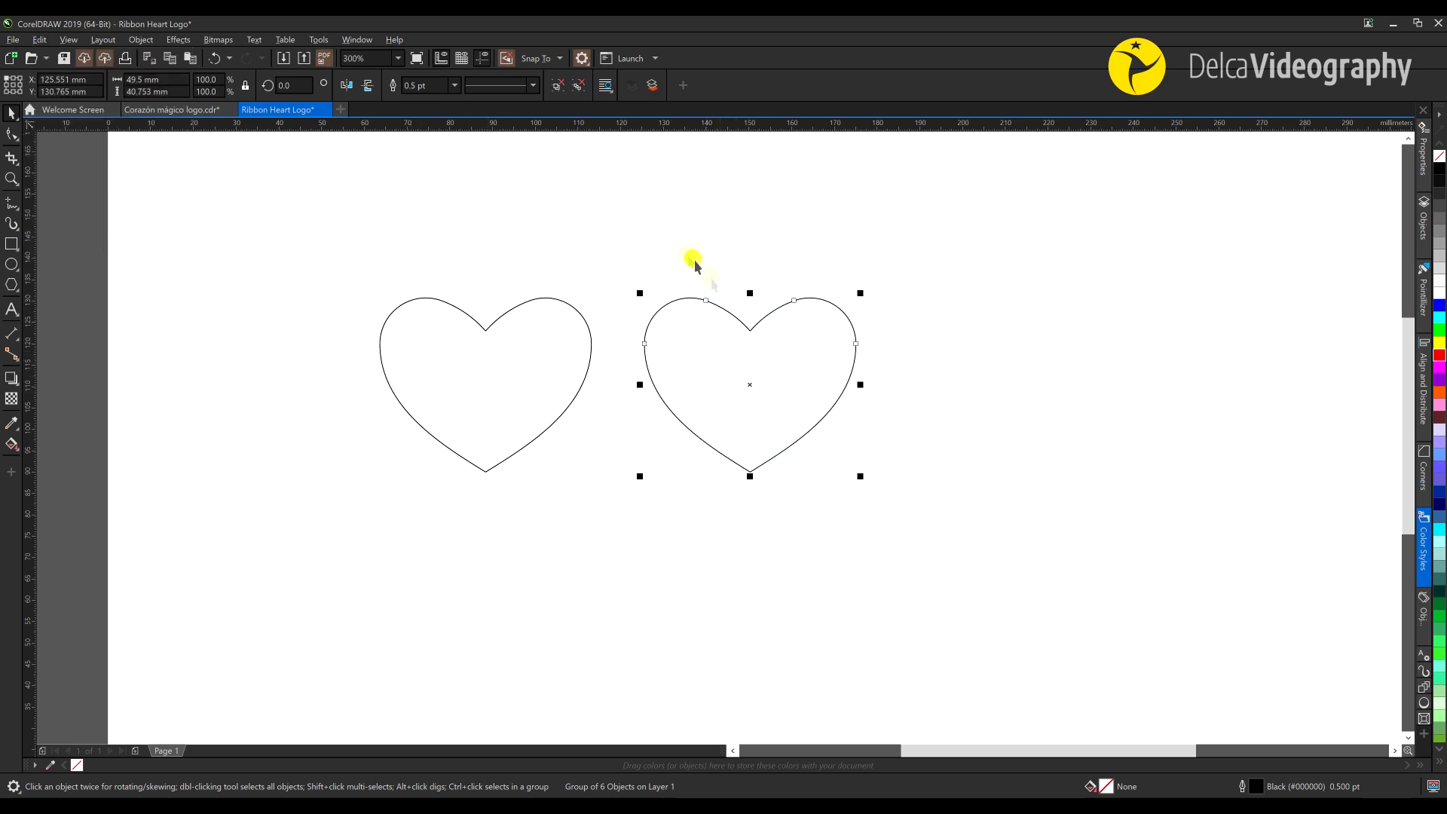
Replace the duplicate heart's separate segments with a single outline curve in the same place
left_click(555, 86)
left_click(752, 385)
left_click_drag(752, 386, 1022, 407)
left_click_drag(865, 533, 878, 538)
key("Delete")
left_click_drag(846, 246, 1139, 486)
left_click_drag(938, 400, 749, 391)
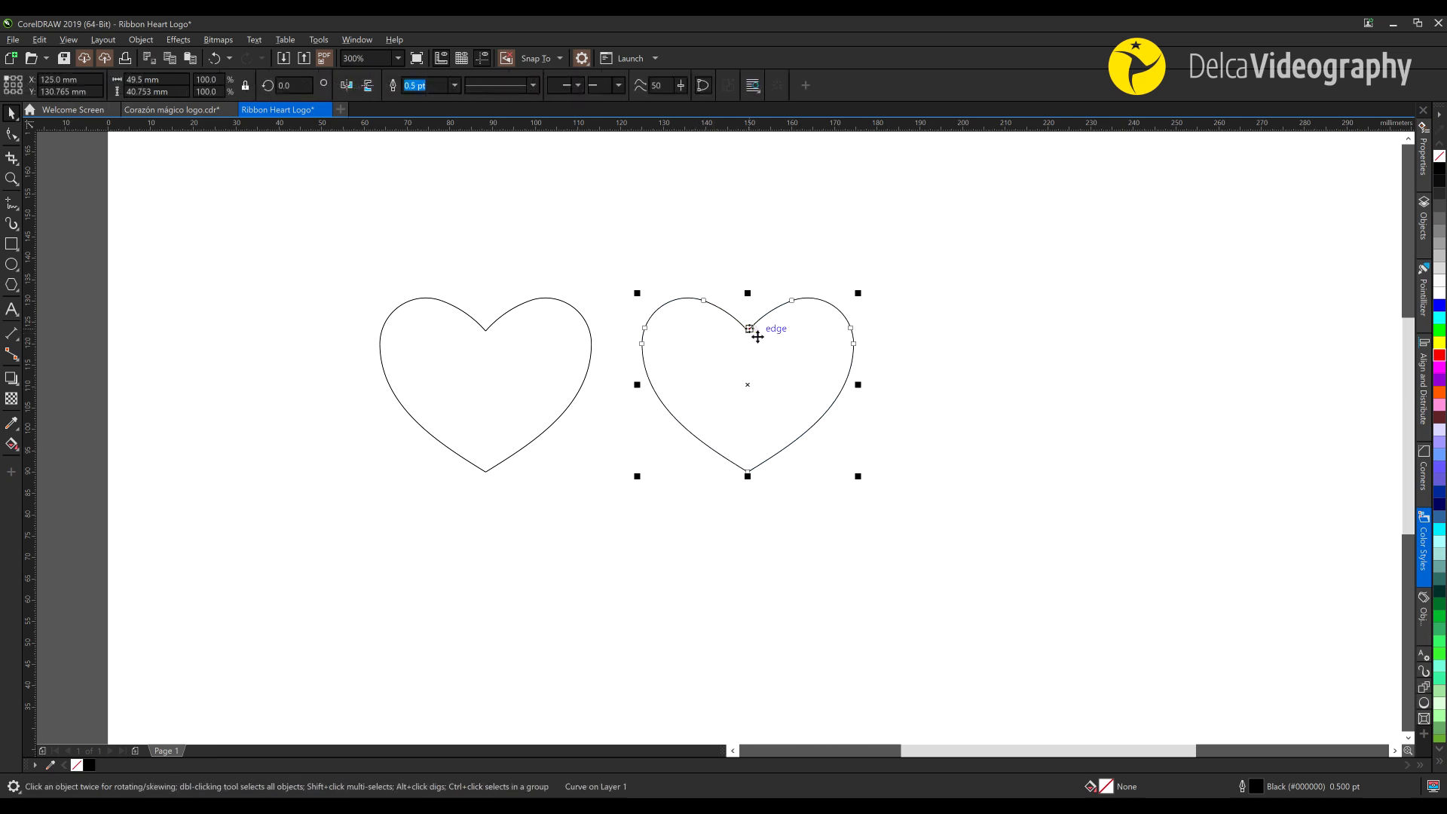
Paste the copied half heart and rectangle and move them to the left of the two hearts
scroll(750, 332, "up", 1)
scroll(731, 384, "down", 1)
scroll(734, 388, "up", 1)
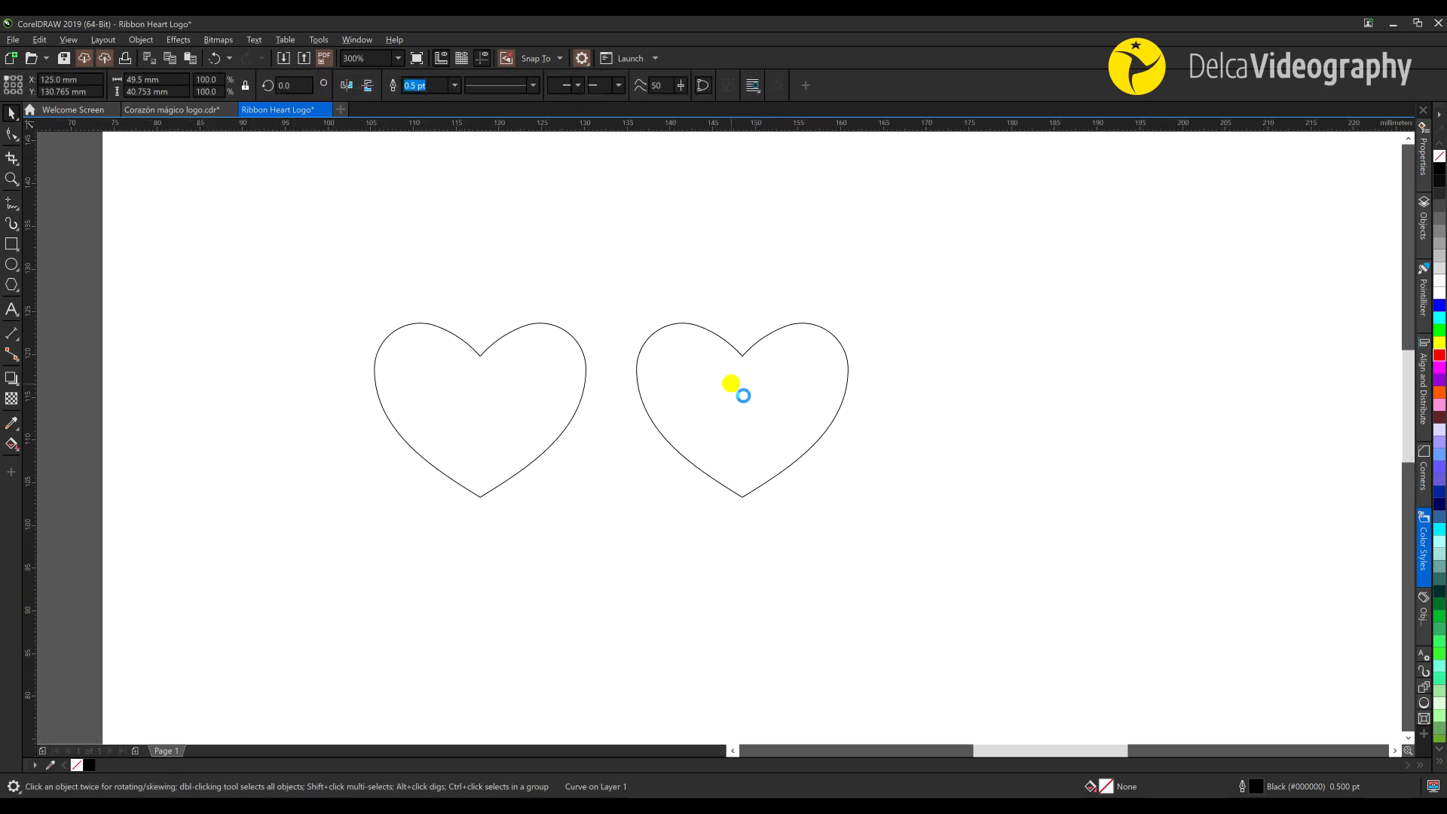
scroll(742, 396, "down", 1)
left_click(191, 59)
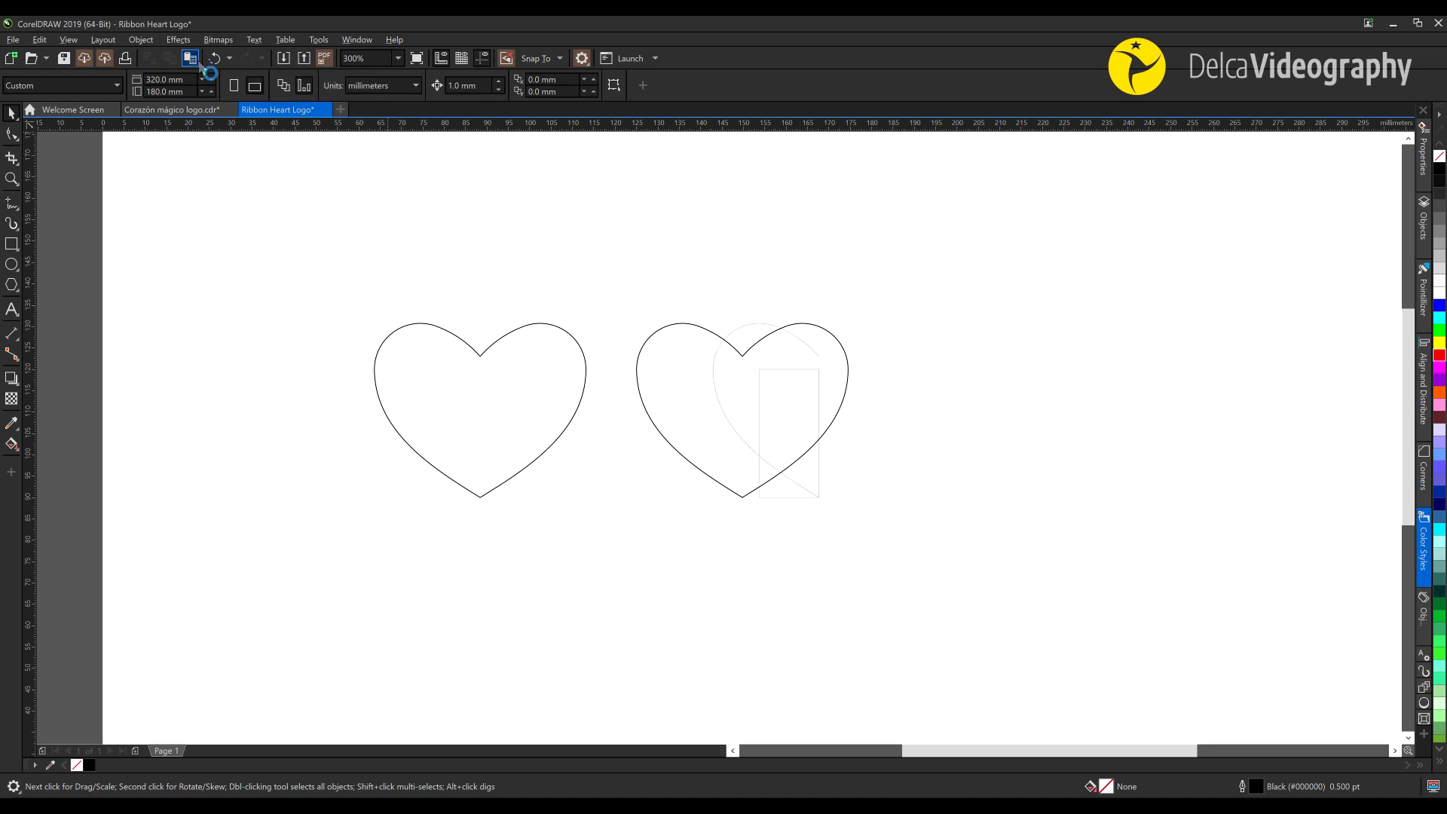
left_click_drag(795, 354, 322, 332)
Move the pasted rectangle so its bottom-right corner meets the bottom tip of the right heart
left_click(316, 498)
left_click_drag(325, 498, 745, 505)
left_click(729, 527)
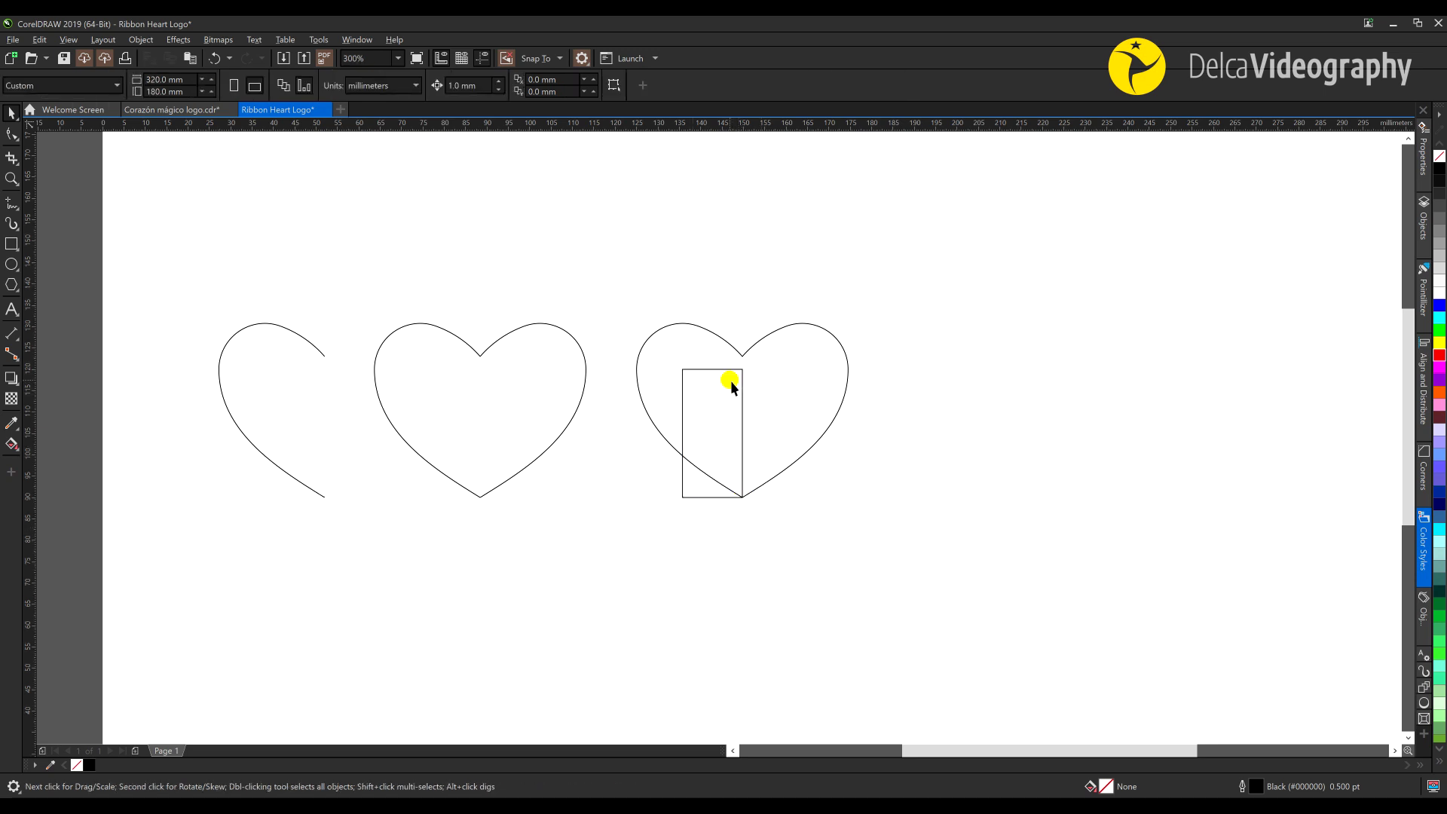
Draw a 5.5 mm by 1 mm rectangle sitting on the top-left corner of the tall rectangle in the right heart
scroll(691, 375, "up", 2)
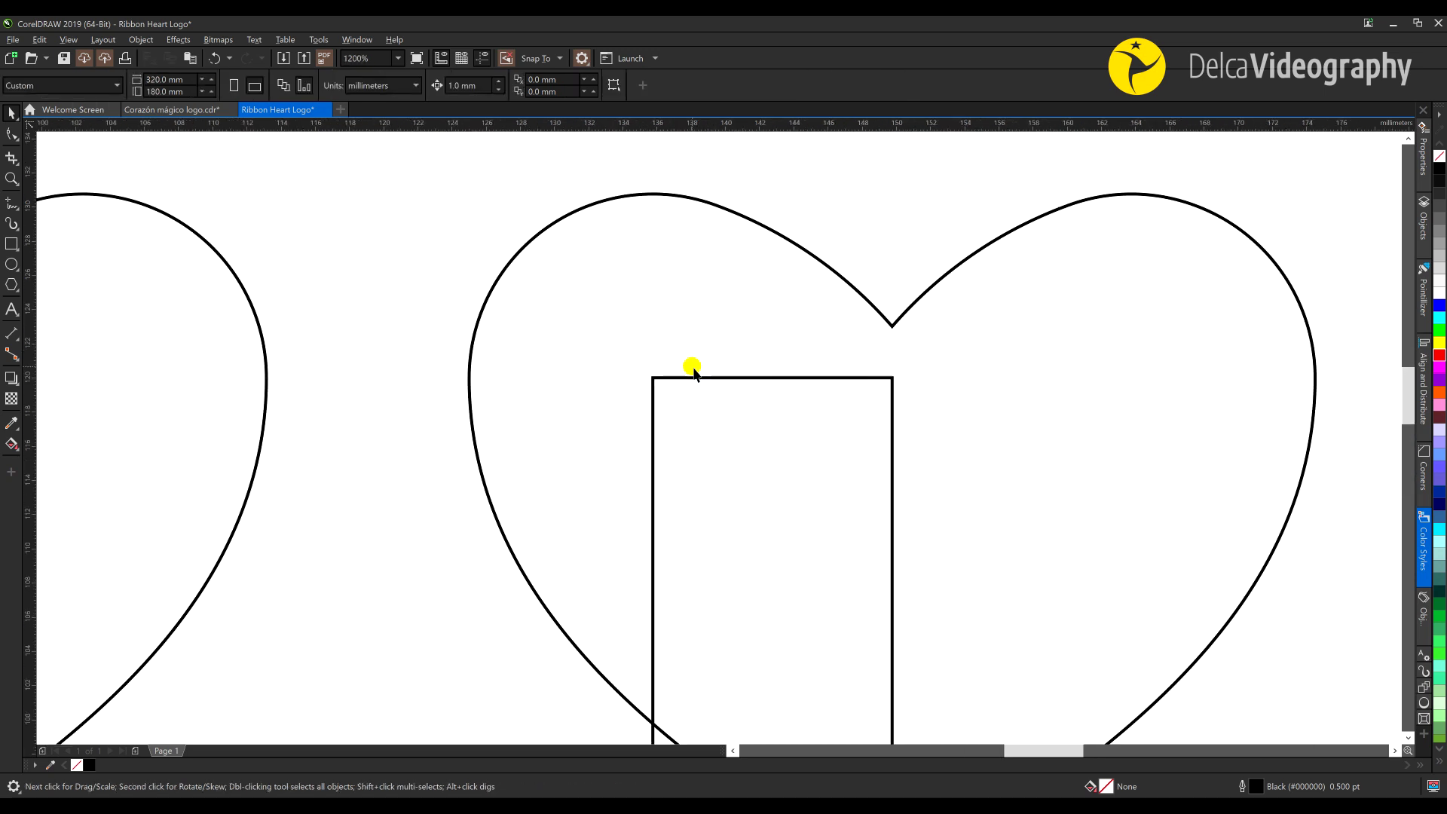
left_click(11, 244)
left_click_drag(652, 377, 770, 343)
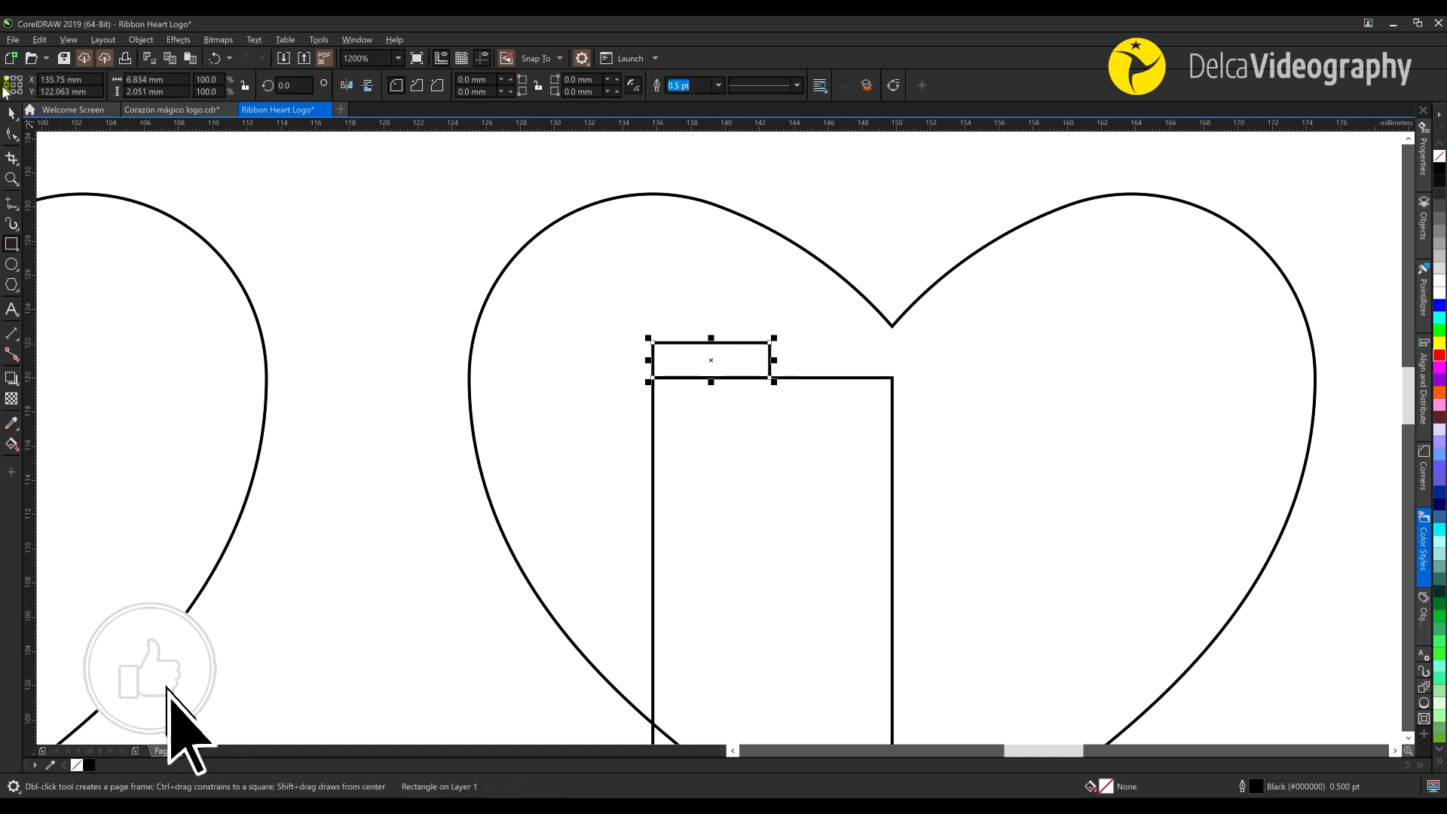
double_click(150, 82)
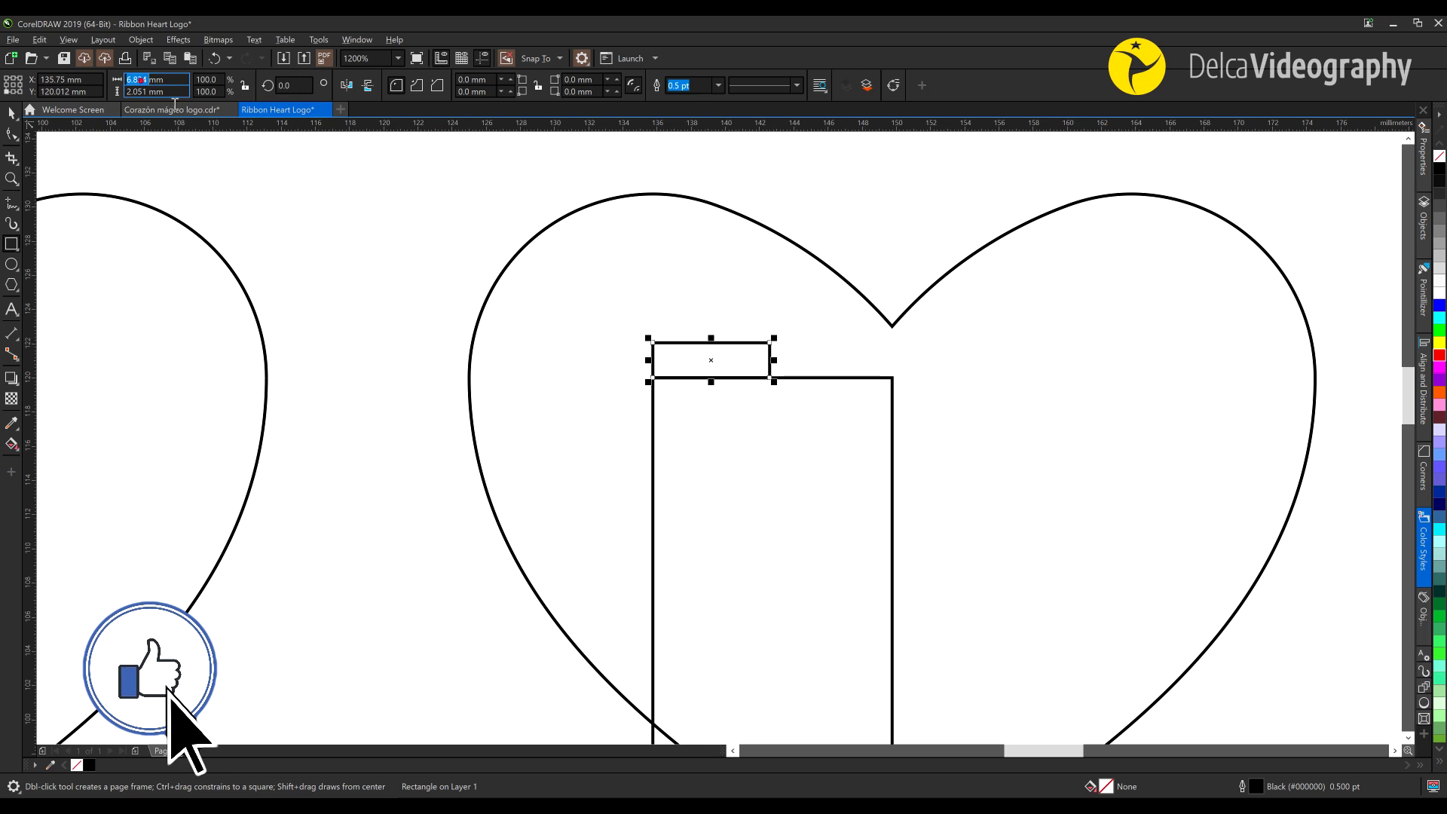
type("5.5")
key("Tab")
type("1")
key("Return")
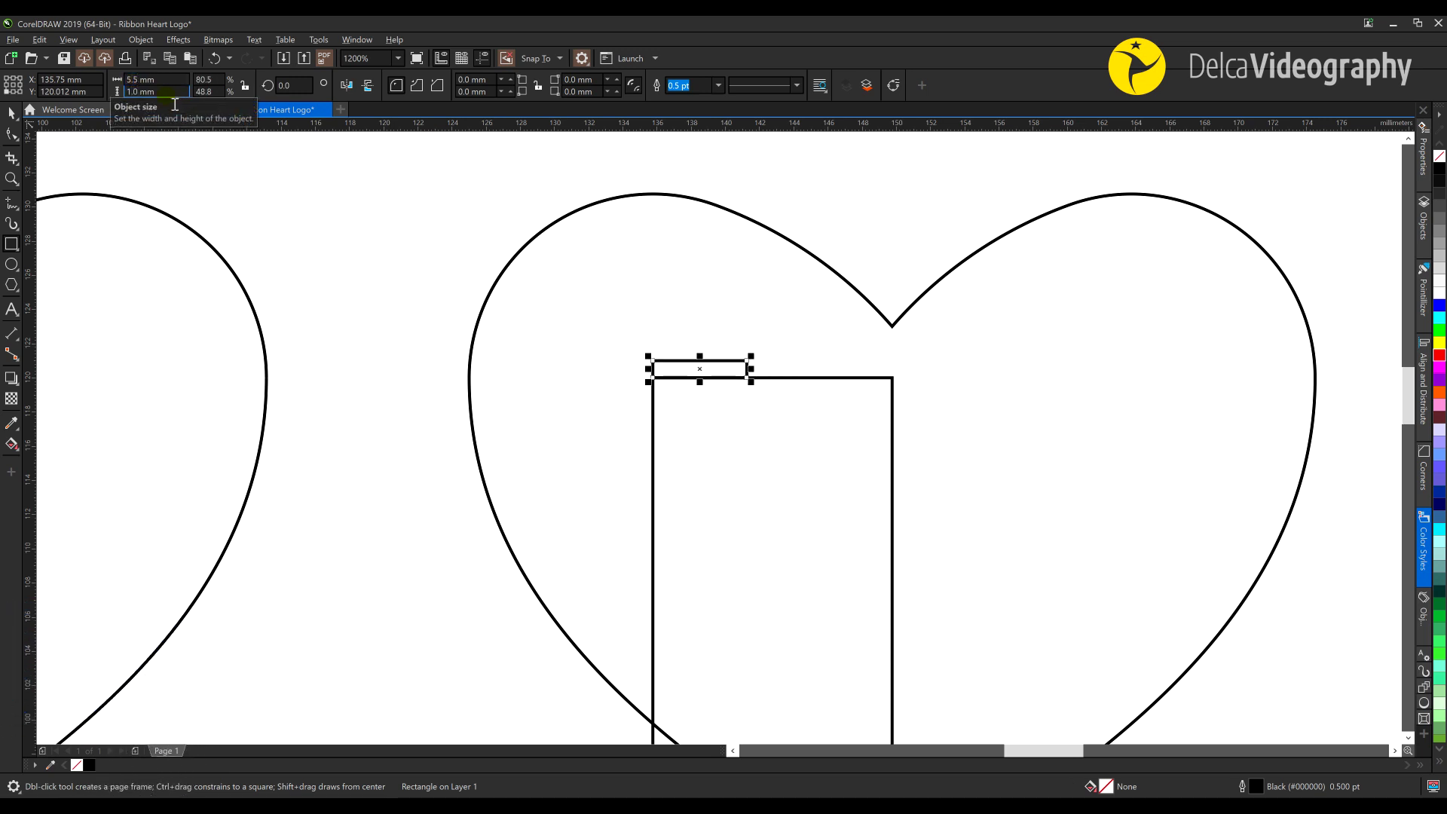
key("Escape")
Draw a 12 mm diameter circle centred on the small rectangle's top-right corner
left_click(11, 265)
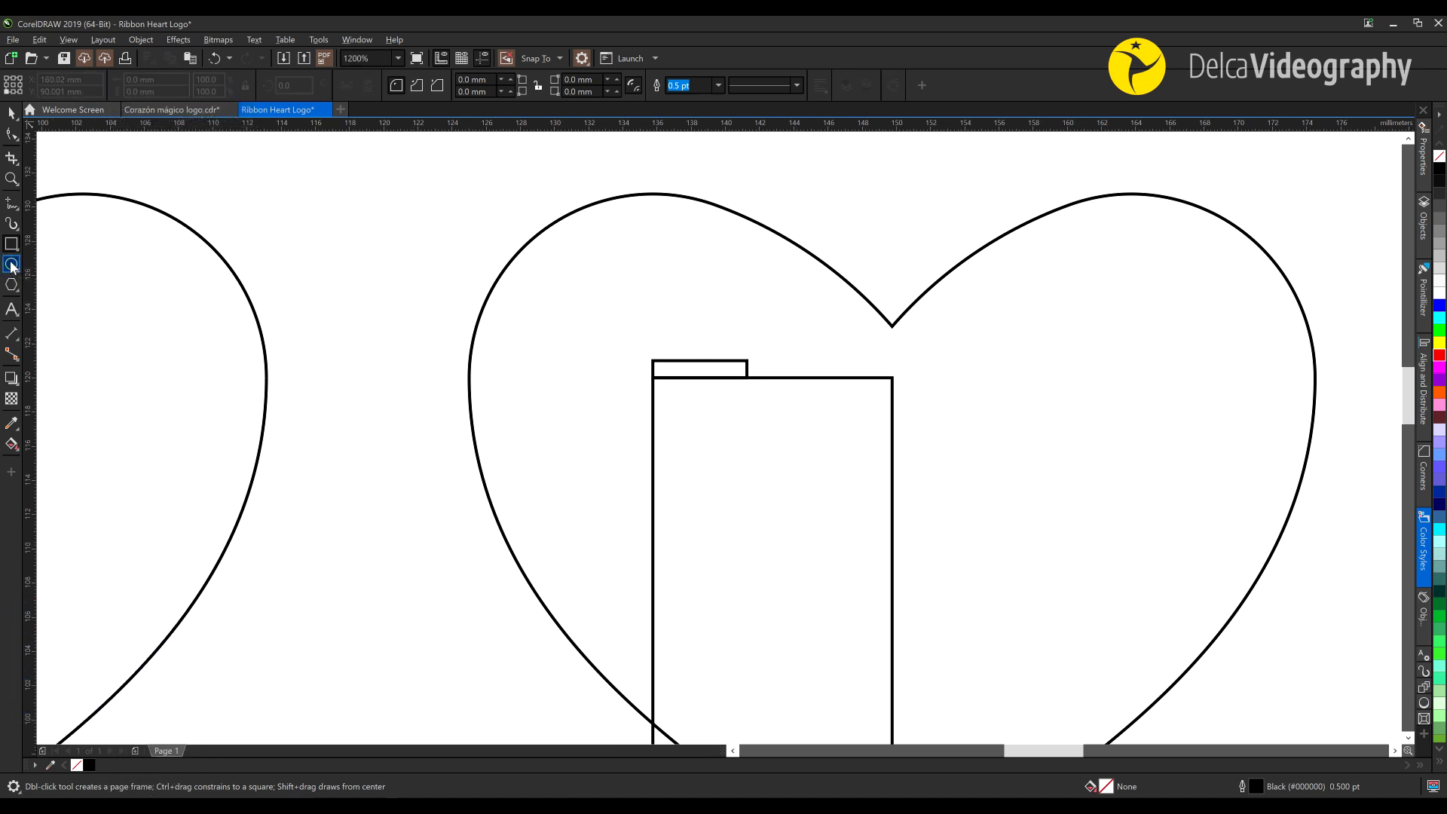
left_click_drag(746, 360, 808, 393)
left_click(144, 80)
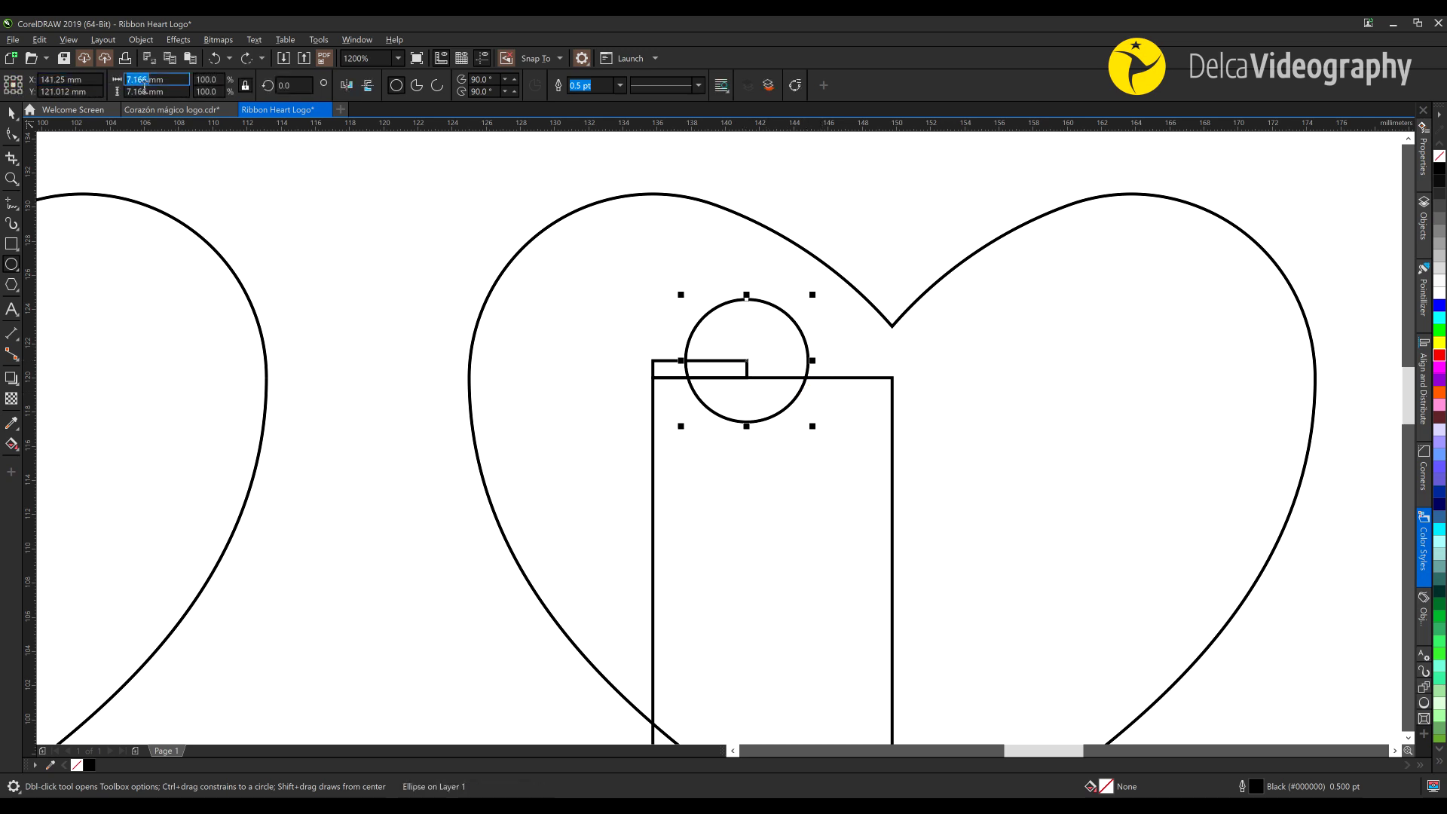
type("12")
key("Return")
key("space")
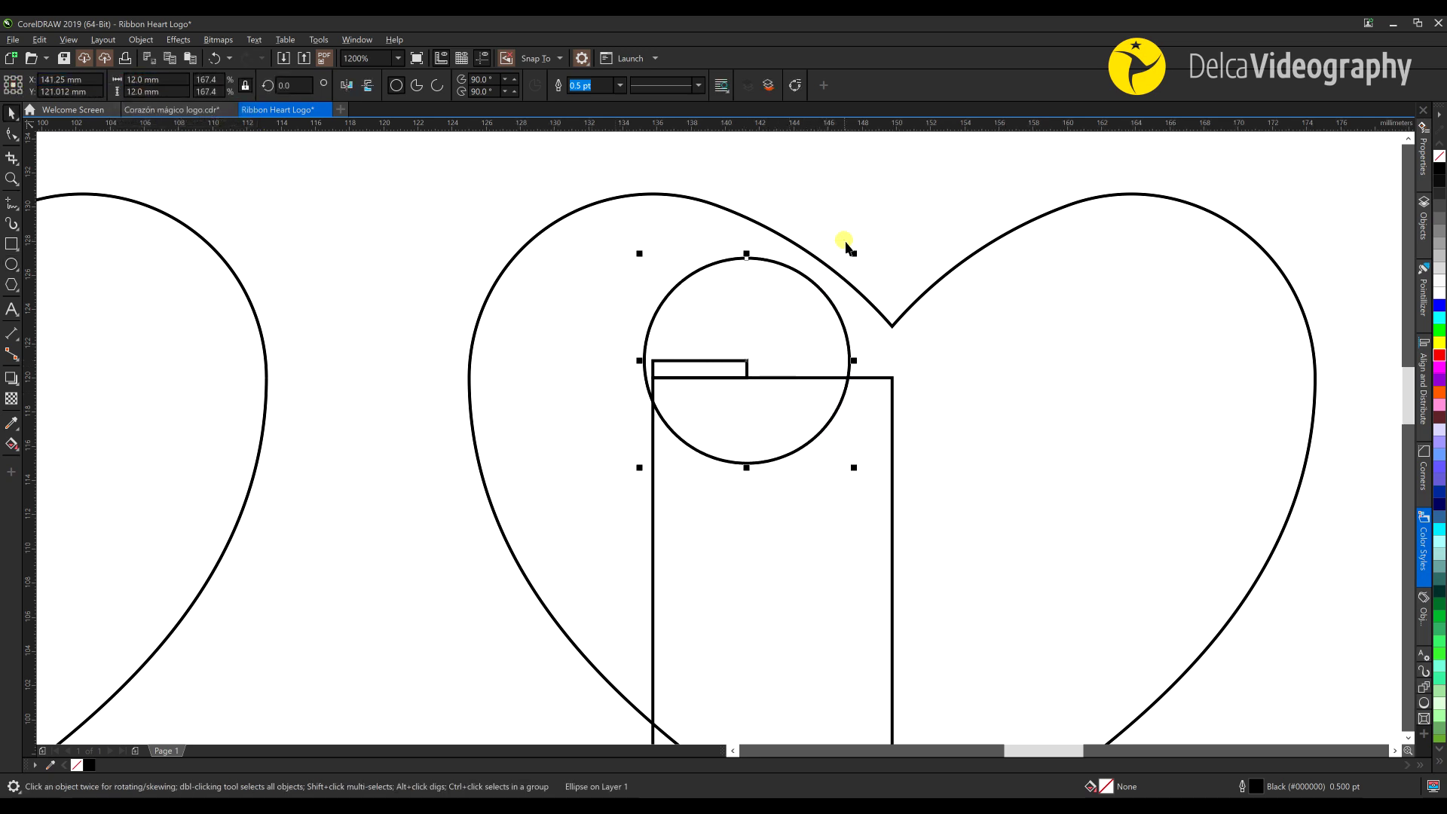
Duplicate the circle in place and enlarge the copy to 22.5 mm in diameter, keeping its topmost point fixed
left_click(39, 39)
left_click(54, 204)
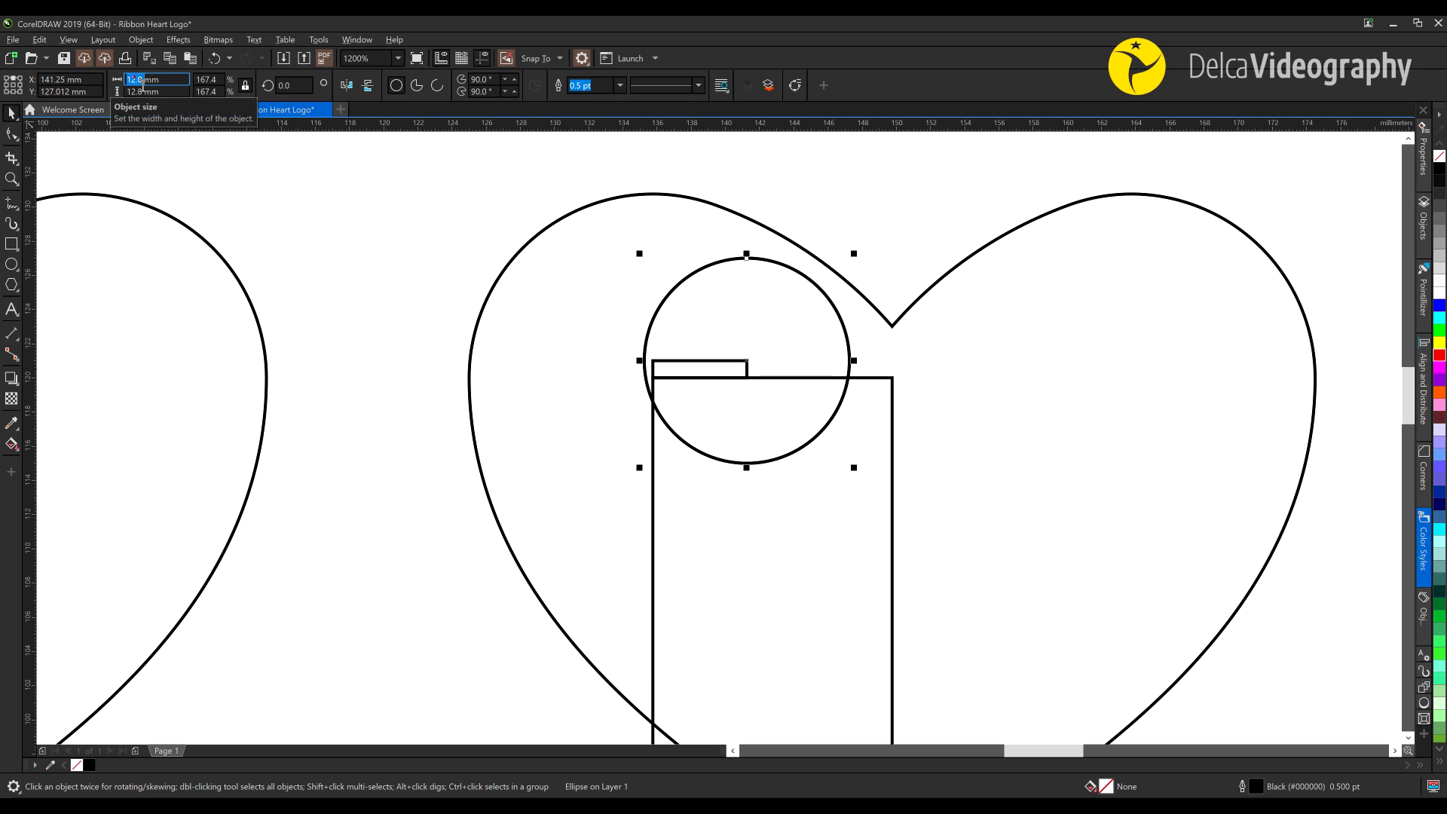
key("Return")
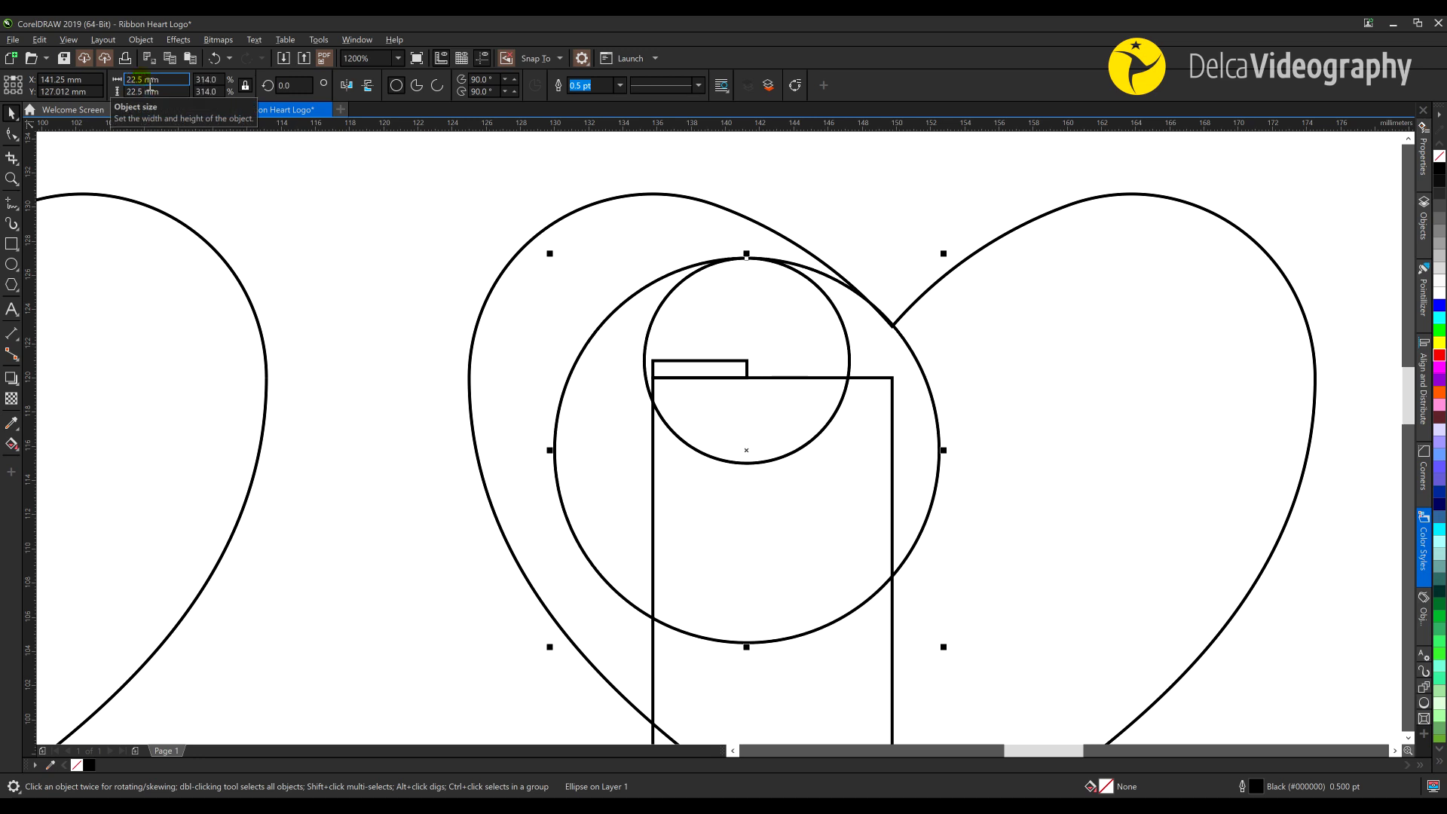
left_click(868, 220)
Draw a 9 mm by 11.5 mm rectangle extending up and right from the bottom tip of the right heart
left_click_drag(769, 259, 716, 187)
left_click_drag(844, 358, 864, 318)
left_click_drag(868, 573, 793, 374)
left_click(11, 245)
left_click_drag(784, 580, 955, 384)
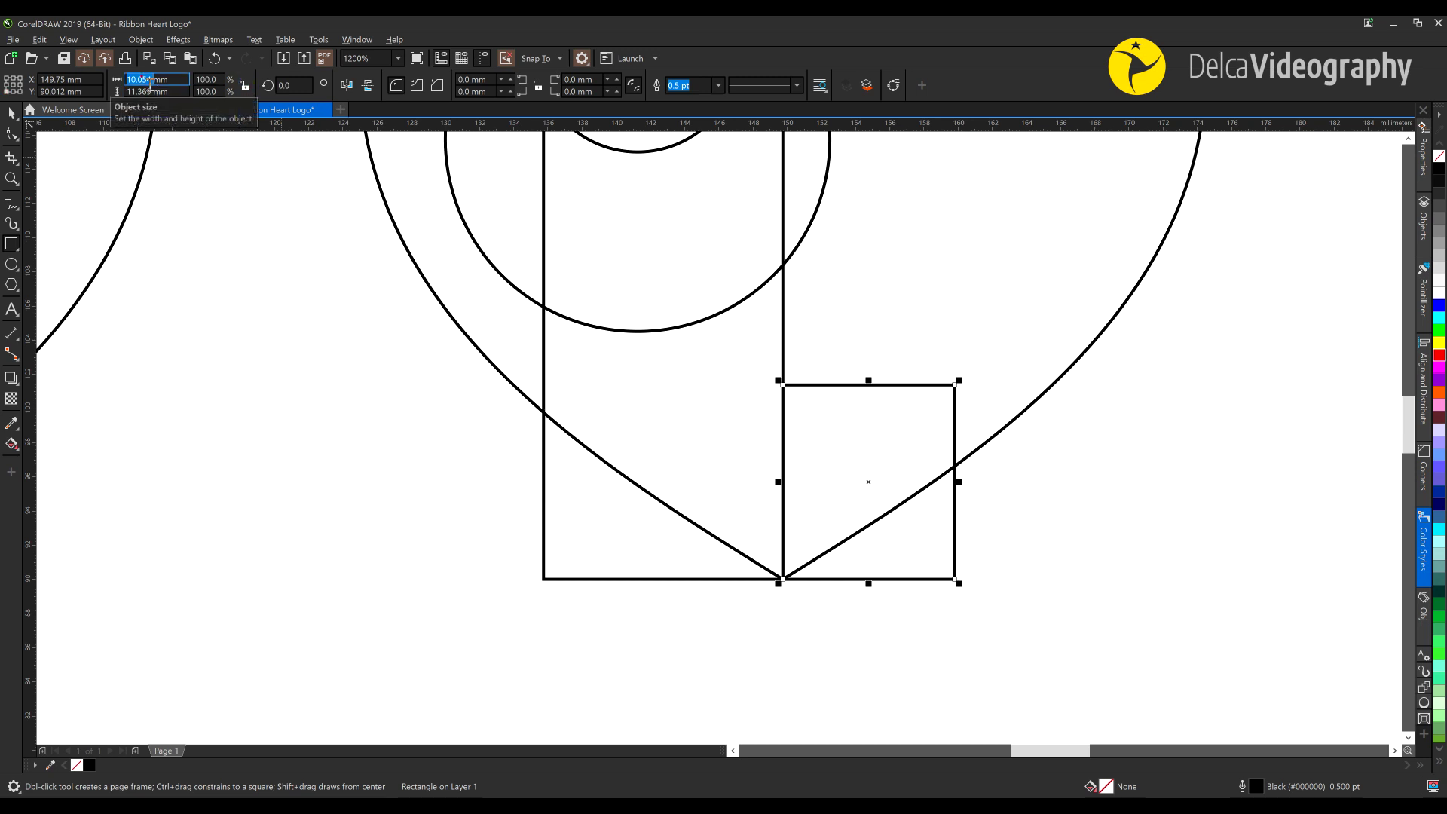
type("9mm")
key("Tab")
type("11.5")
key("Return")
scroll(859, 516, "down", 2)
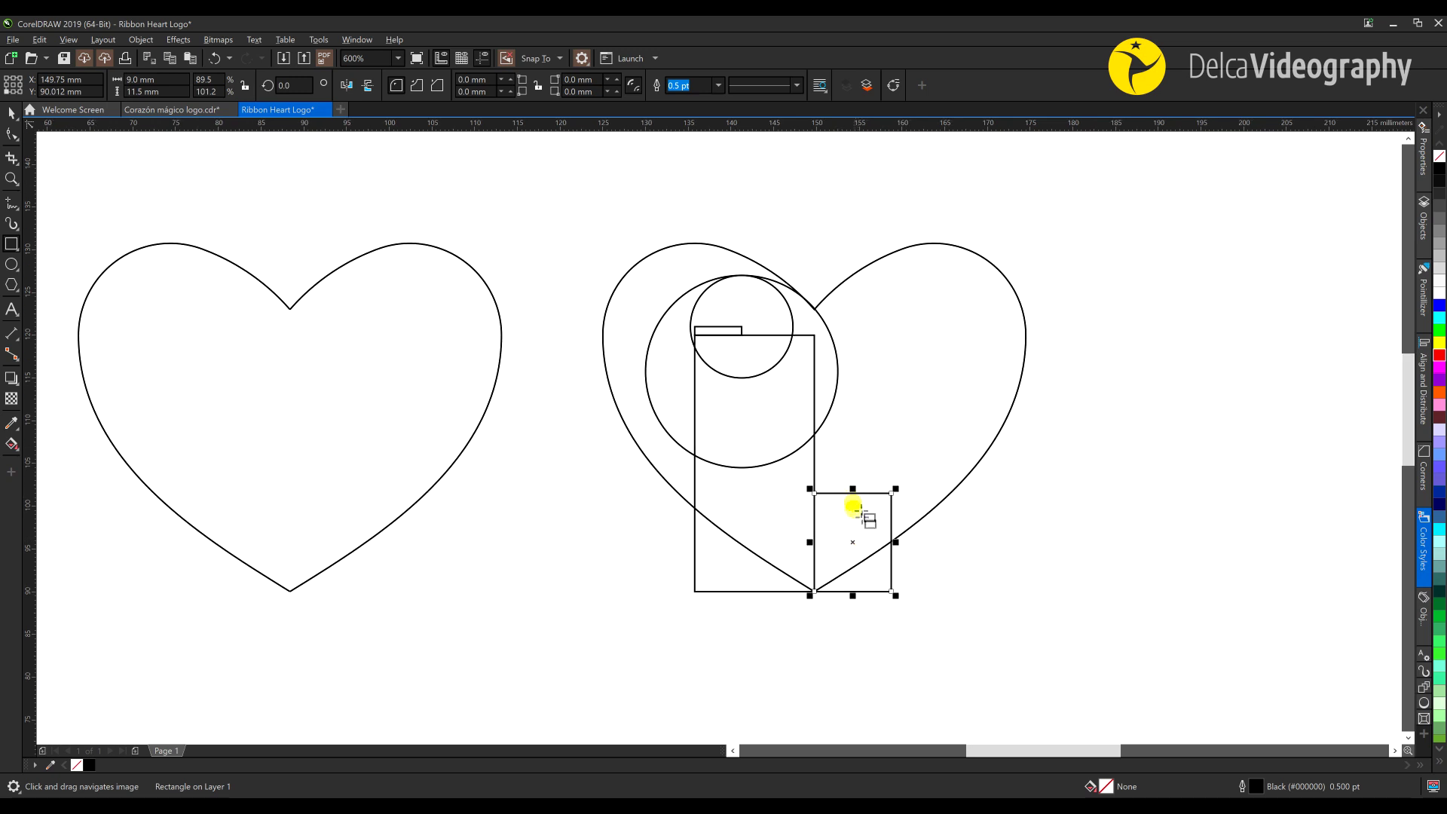
Delete the tall rectangle and the small rectangle on top of it
key("space")
left_click(694, 496)
left_click(692, 495)
key("Delete")
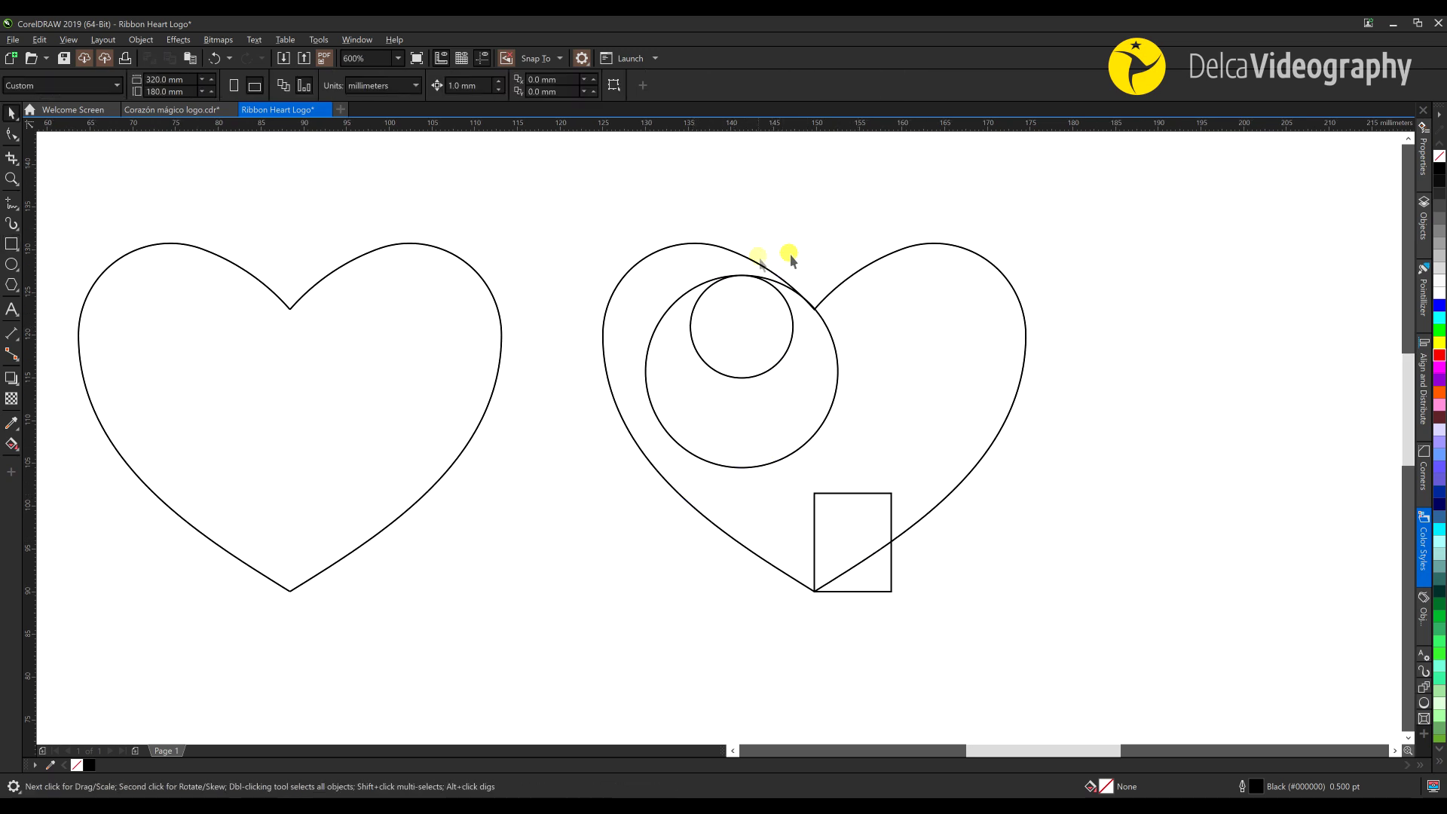
Turn the large circle into an arc running from its topmost point to where it meets the heart near the notch
left_click(829, 336)
left_click(10, 135)
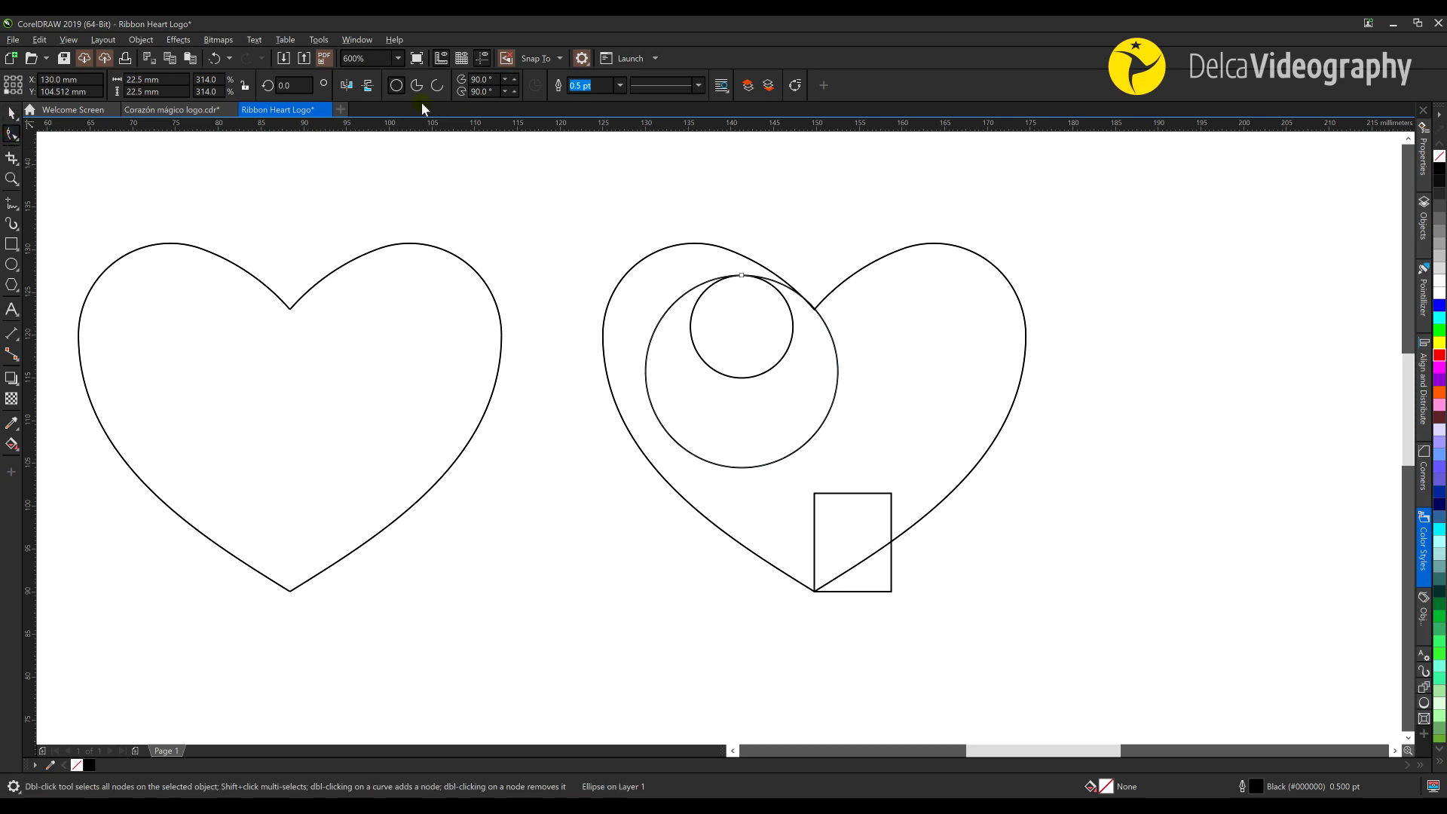
left_click(436, 86)
left_click_drag(841, 375, 802, 297)
left_click_drag(685, 382, 741, 276)
Turn the small circle into a quarter arc from its topmost point to its leftmost point, 90 to 180 degrees
left_click(783, 294)
left_click(437, 86)
left_click_drag(793, 326, 750, 278)
left_click_drag(743, 379, 690, 326)
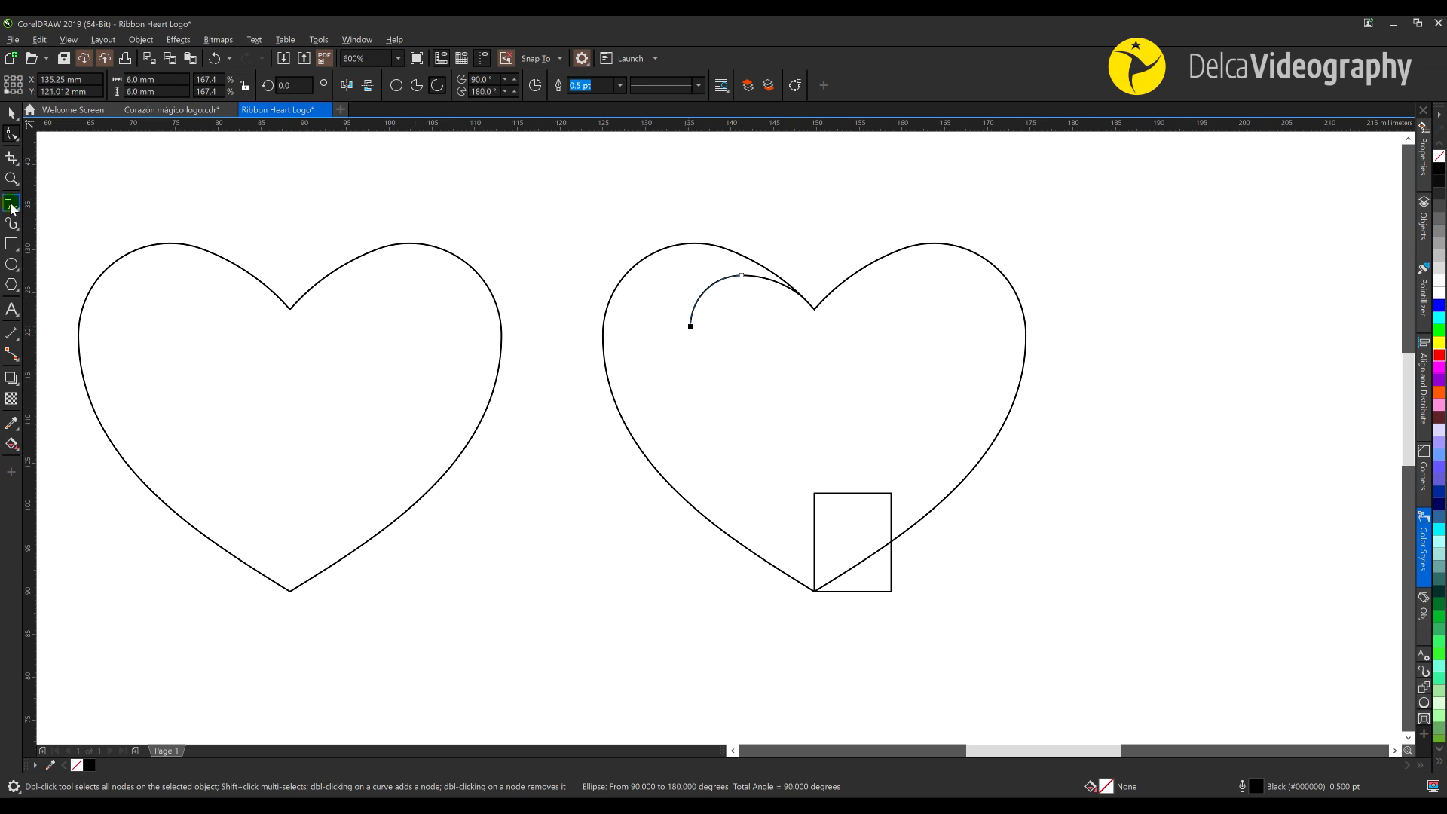
Draw a straight line from the quarter arc's lower end to the heart's lower-right edge
left_click(12, 203)
left_click(690, 325)
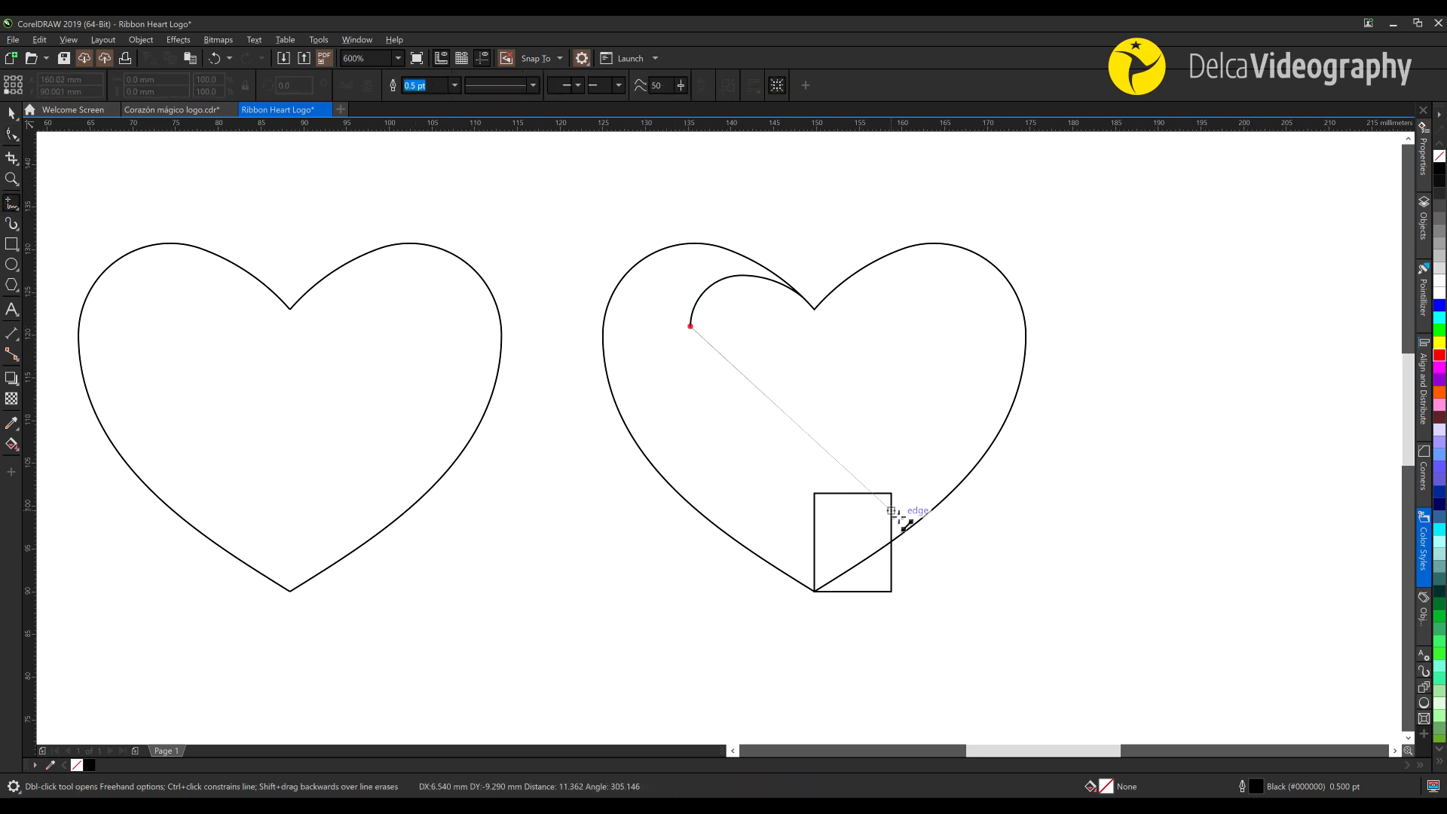
left_click_drag(922, 519, 924, 517)
Convert the straight line to a curve and bend it down and left so it continues the quarter arc
left_click(12, 136)
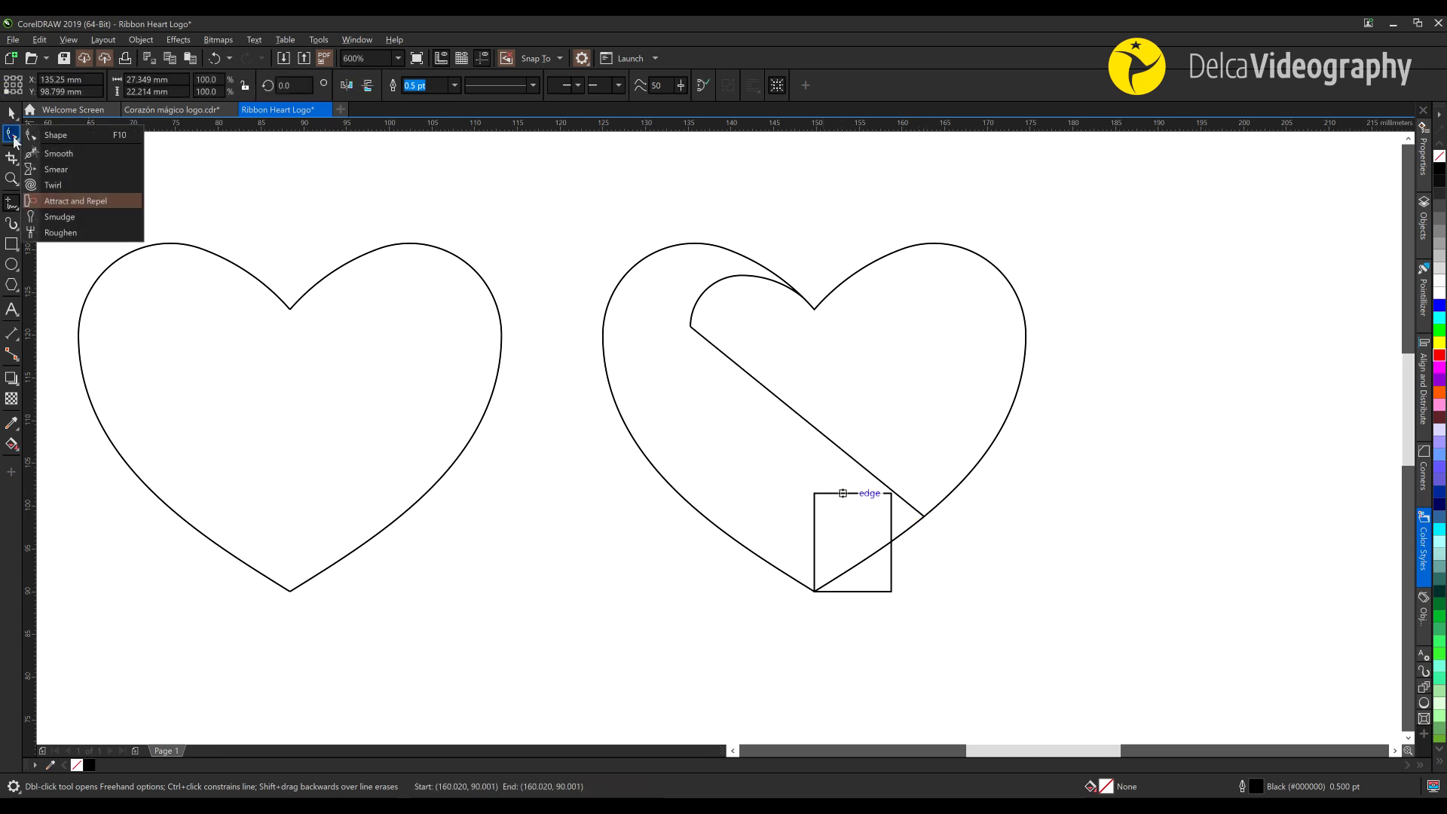
left_click(78, 139)
right_click(820, 435)
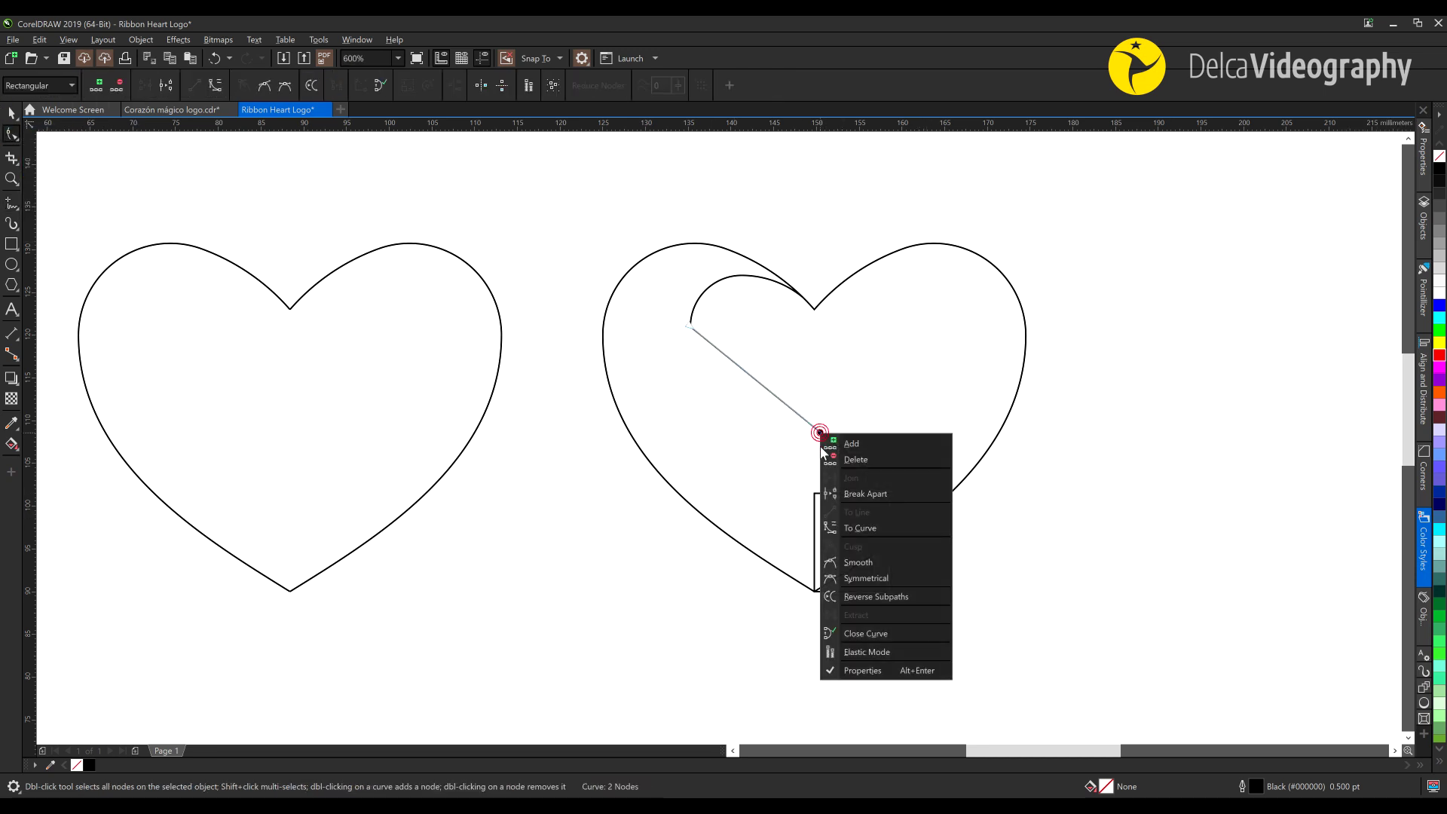
left_click(836, 523)
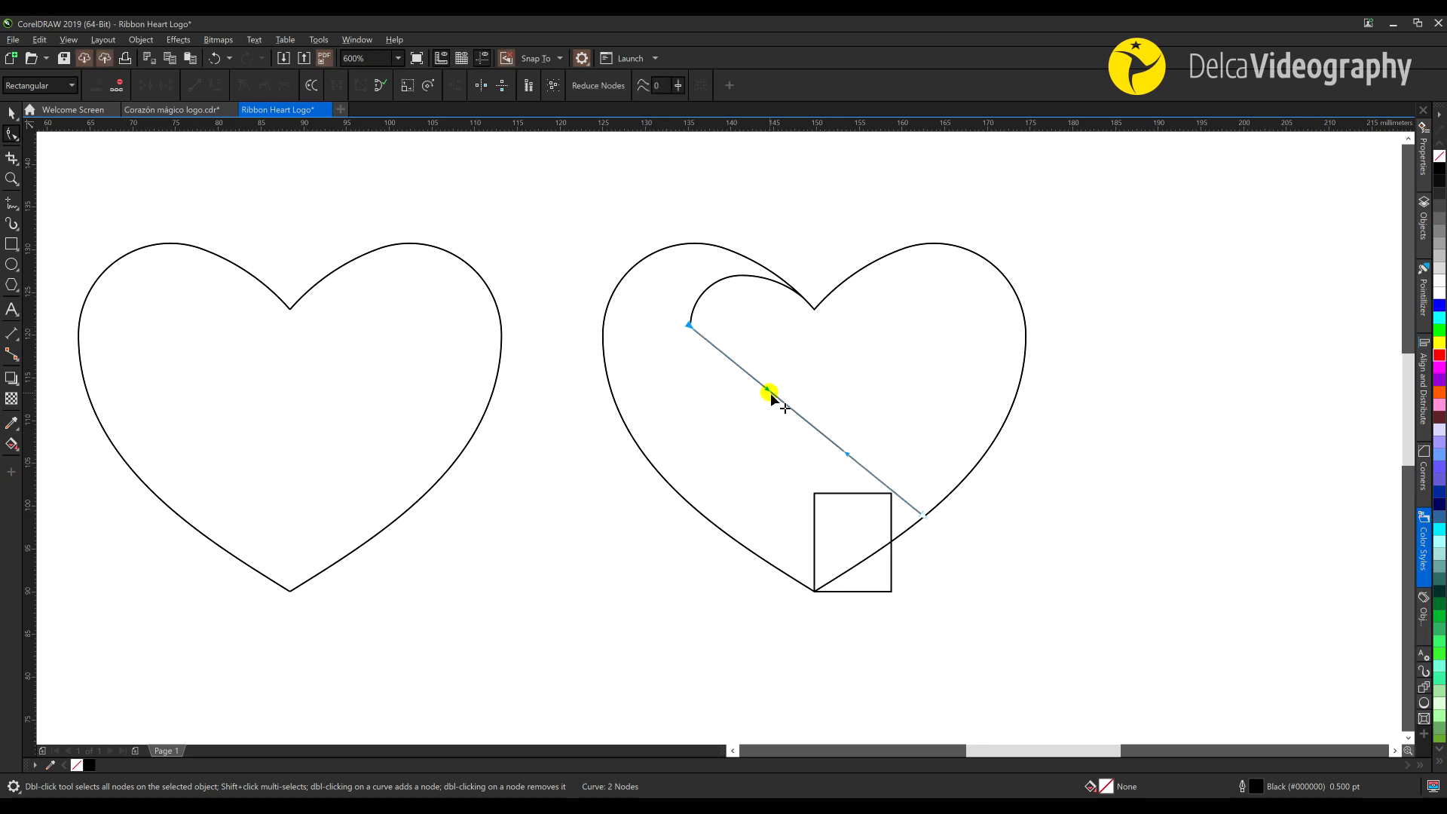
left_click_drag(769, 394, 684, 424)
Adjust the curve's lower end on the heart's edge and bend it to pass through the lower rectangle's top-right corner
scroll(923, 516, "up", 2)
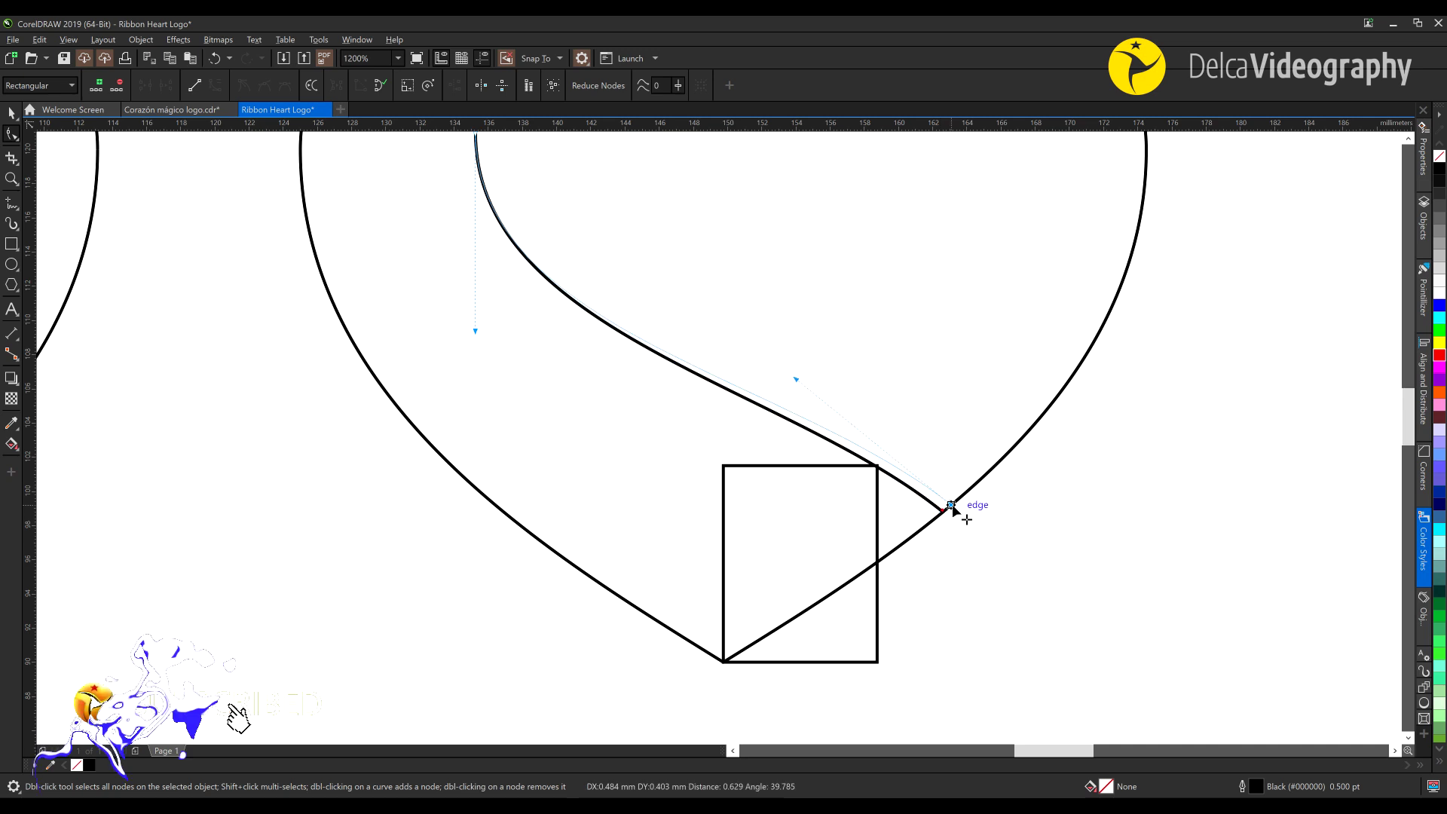
left_click_drag(851, 415, 877, 466)
double_click(877, 466)
left_click(899, 472)
left_click_drag(950, 506, 952, 505)
left_click_drag(899, 459, 920, 491)
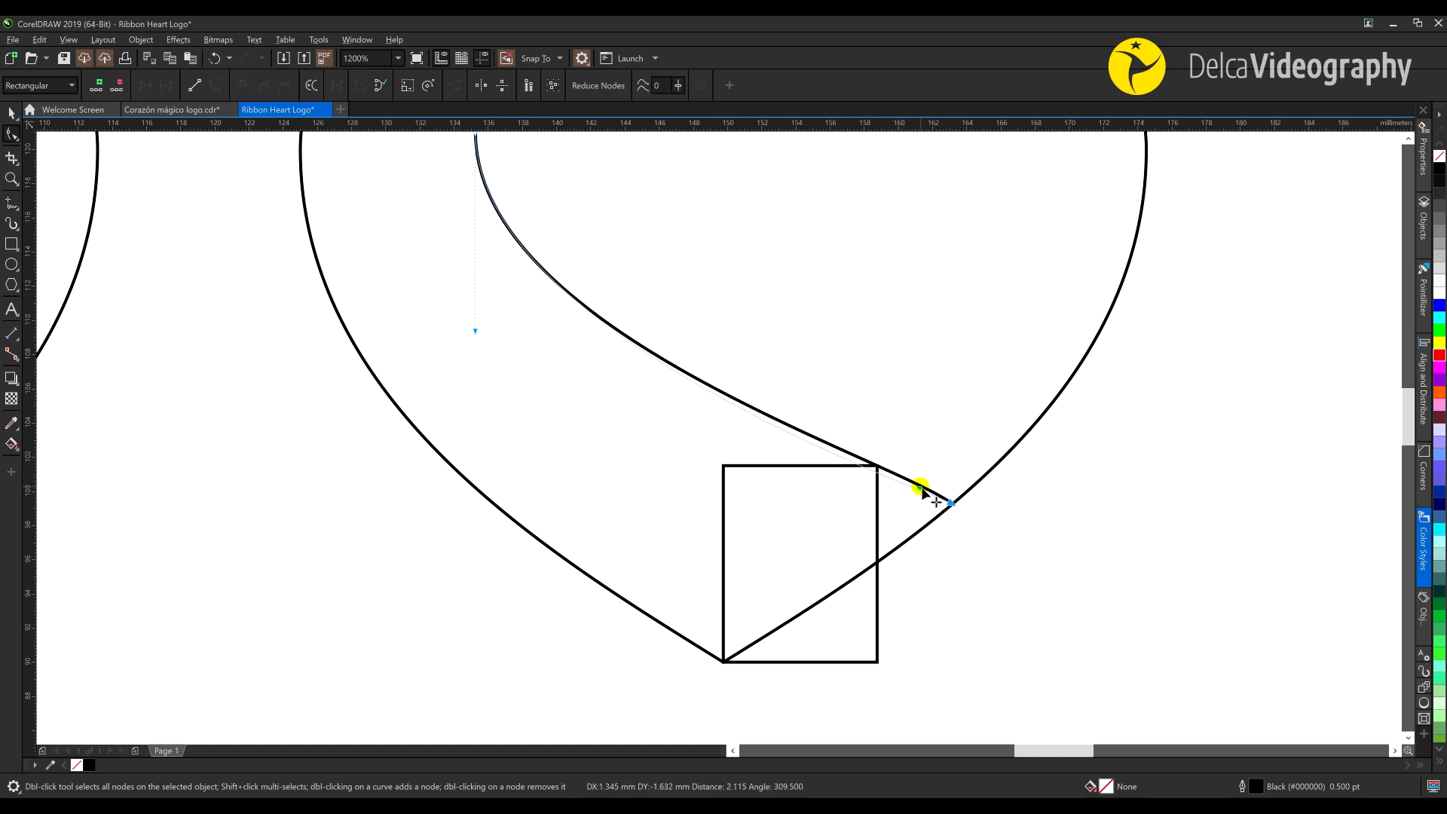
Shorten the curve's upper handle and fine-tune the lower one so the curve smoothly crosses the lower rectangle's top-right corner
left_click_drag(474, 330, 480, 297)
left_click(855, 465)
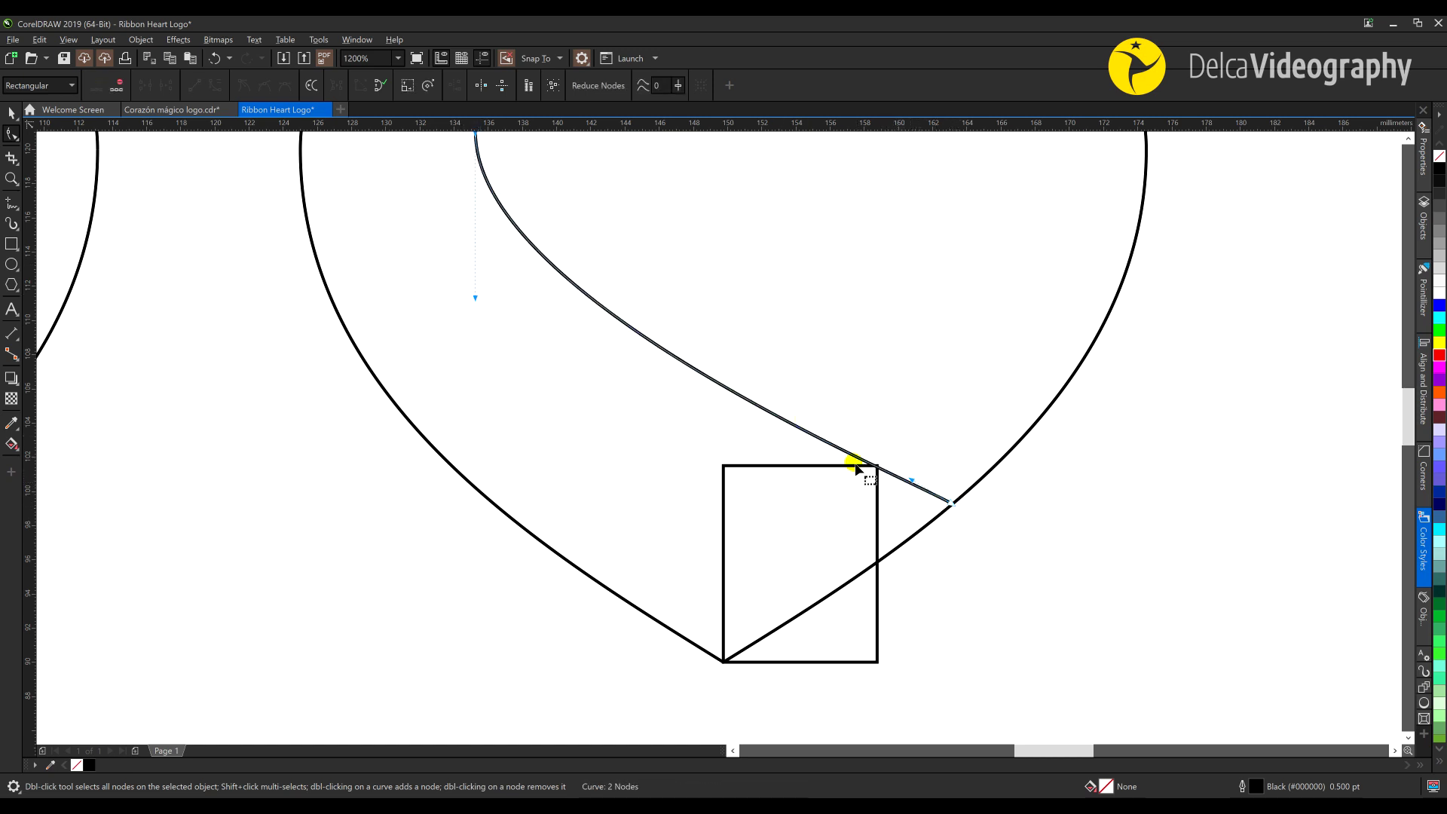
left_click_drag(913, 481, 878, 470)
left_click(879, 468)
left_click(953, 505)
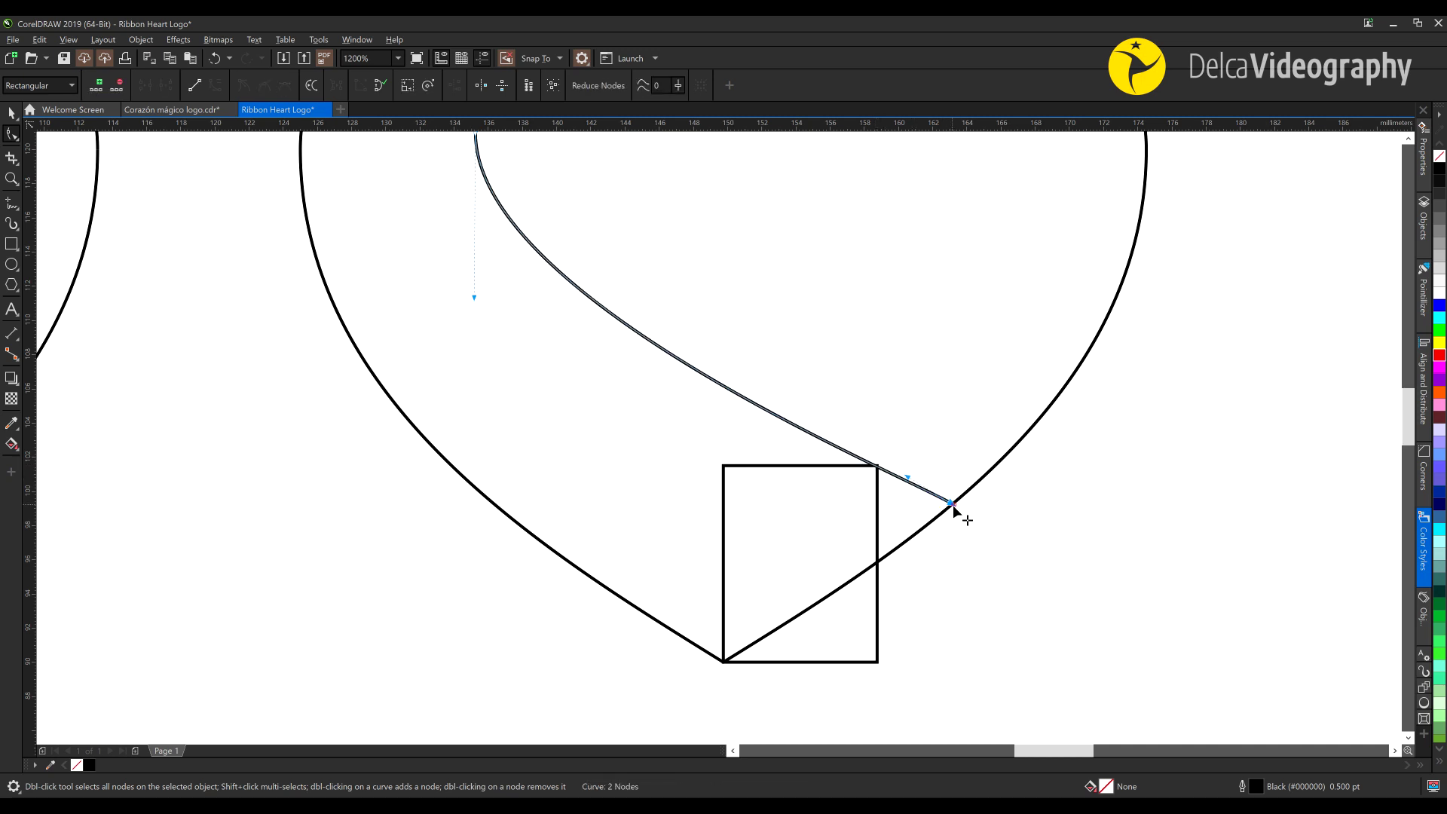
left_click(957, 533)
scroll(942, 552, "down", 1)
left_click(940, 552)
key("space")
key("Escape")
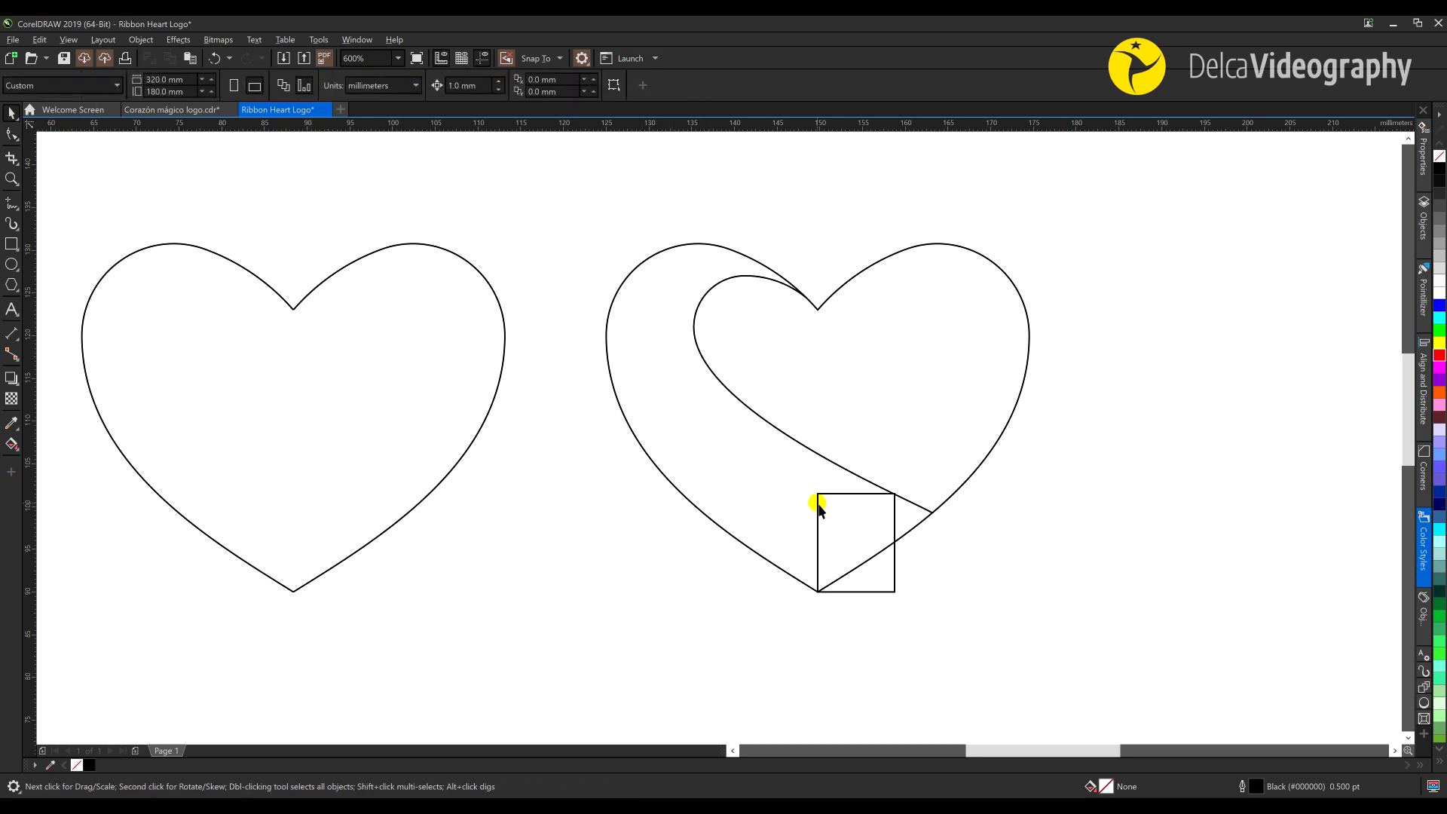
Draw a 5.5 mm by 7.5 mm rectangle extending down and right from the right heart's top notch
scroll(849, 339, "up", 2)
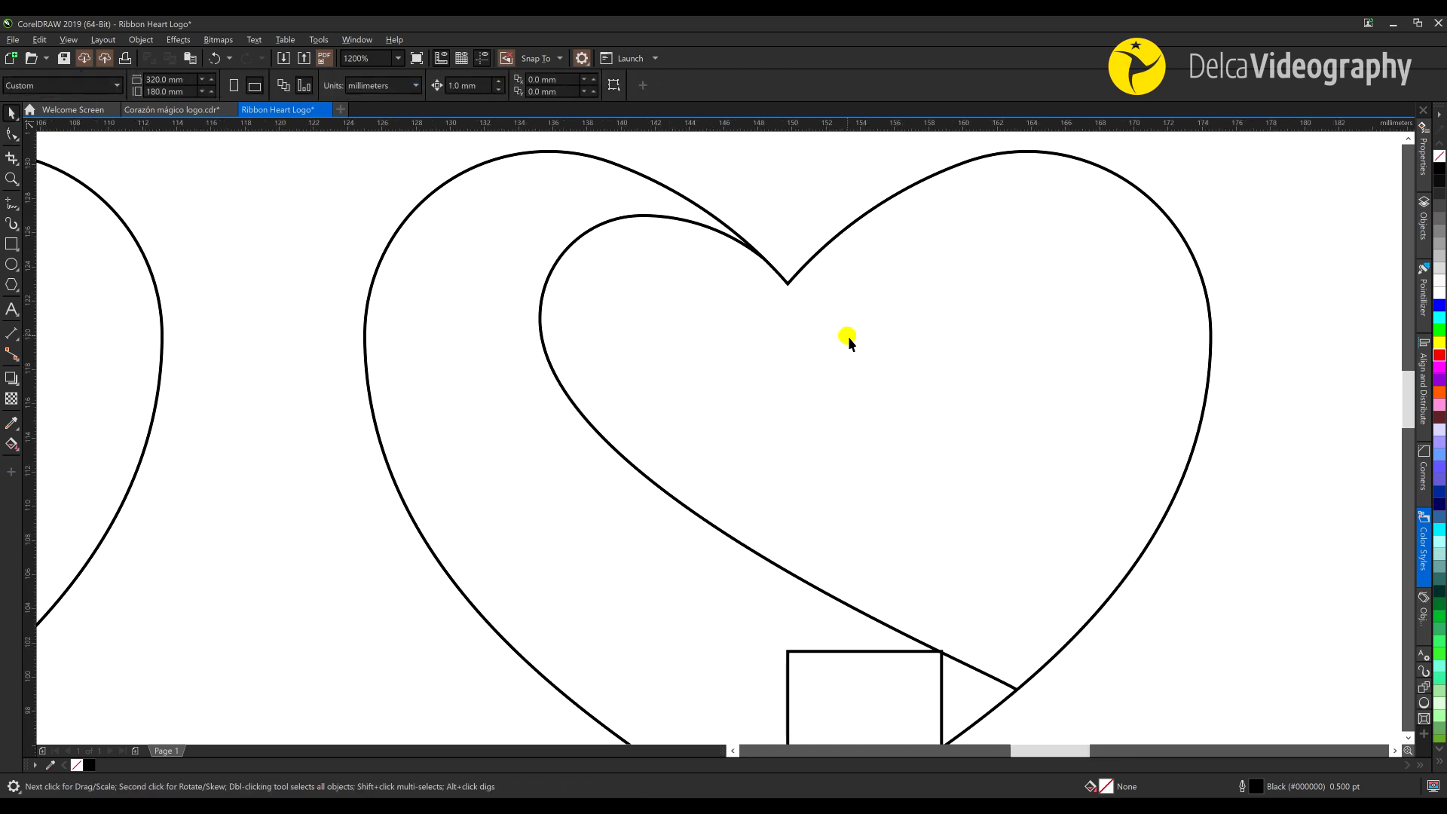
left_click(10, 245)
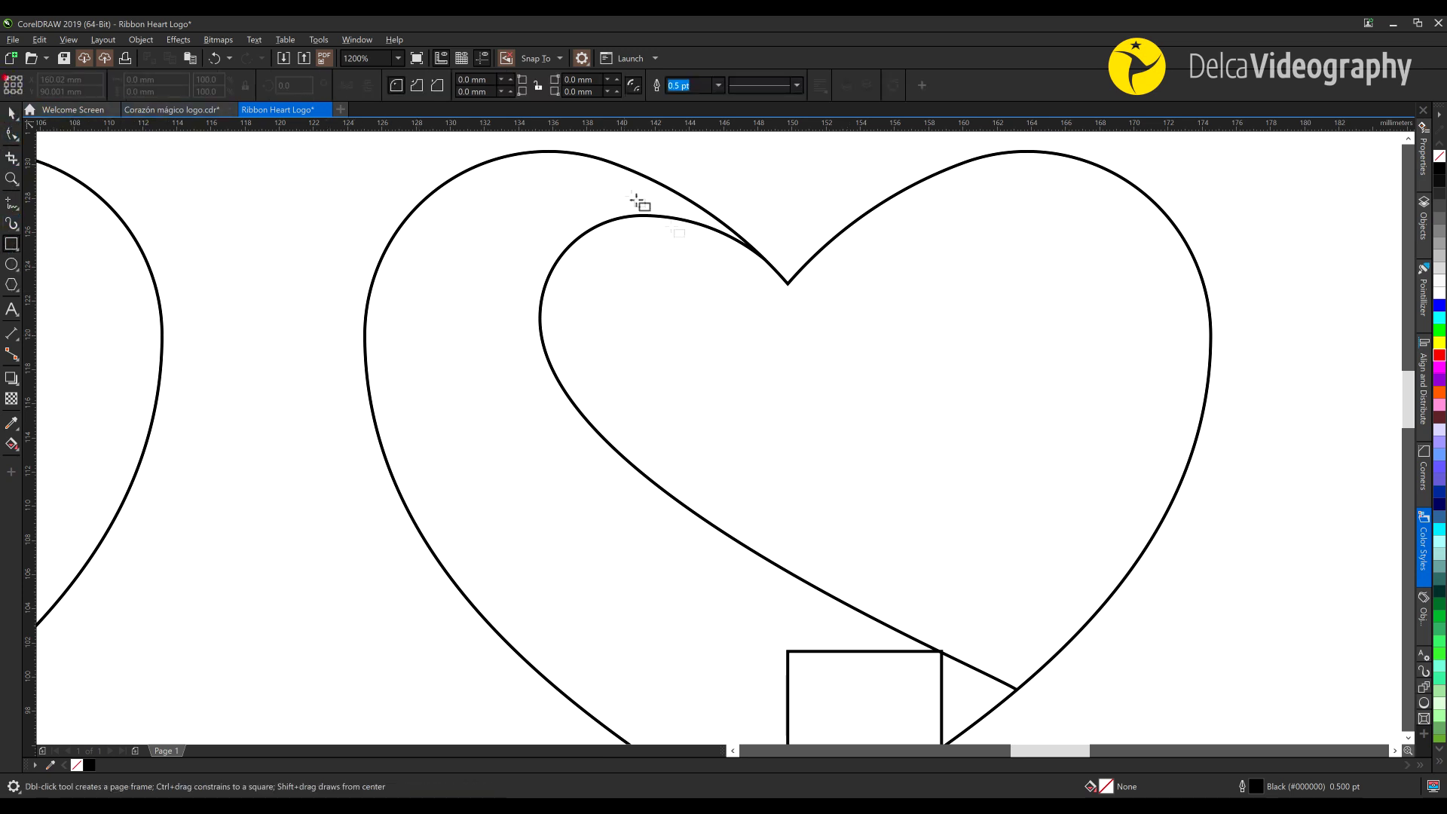
left_click_drag(787, 283, 894, 416)
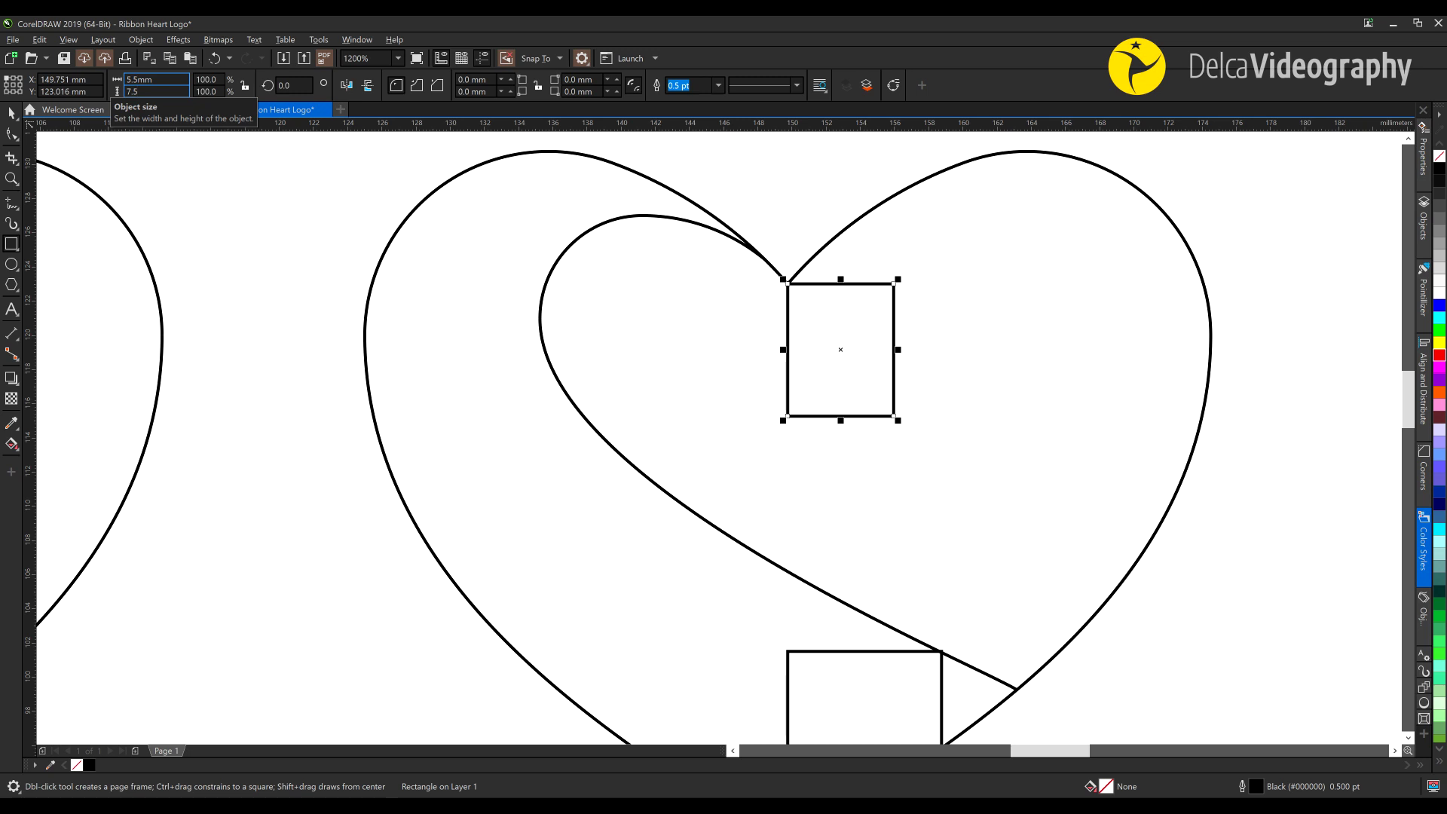
key("Return")
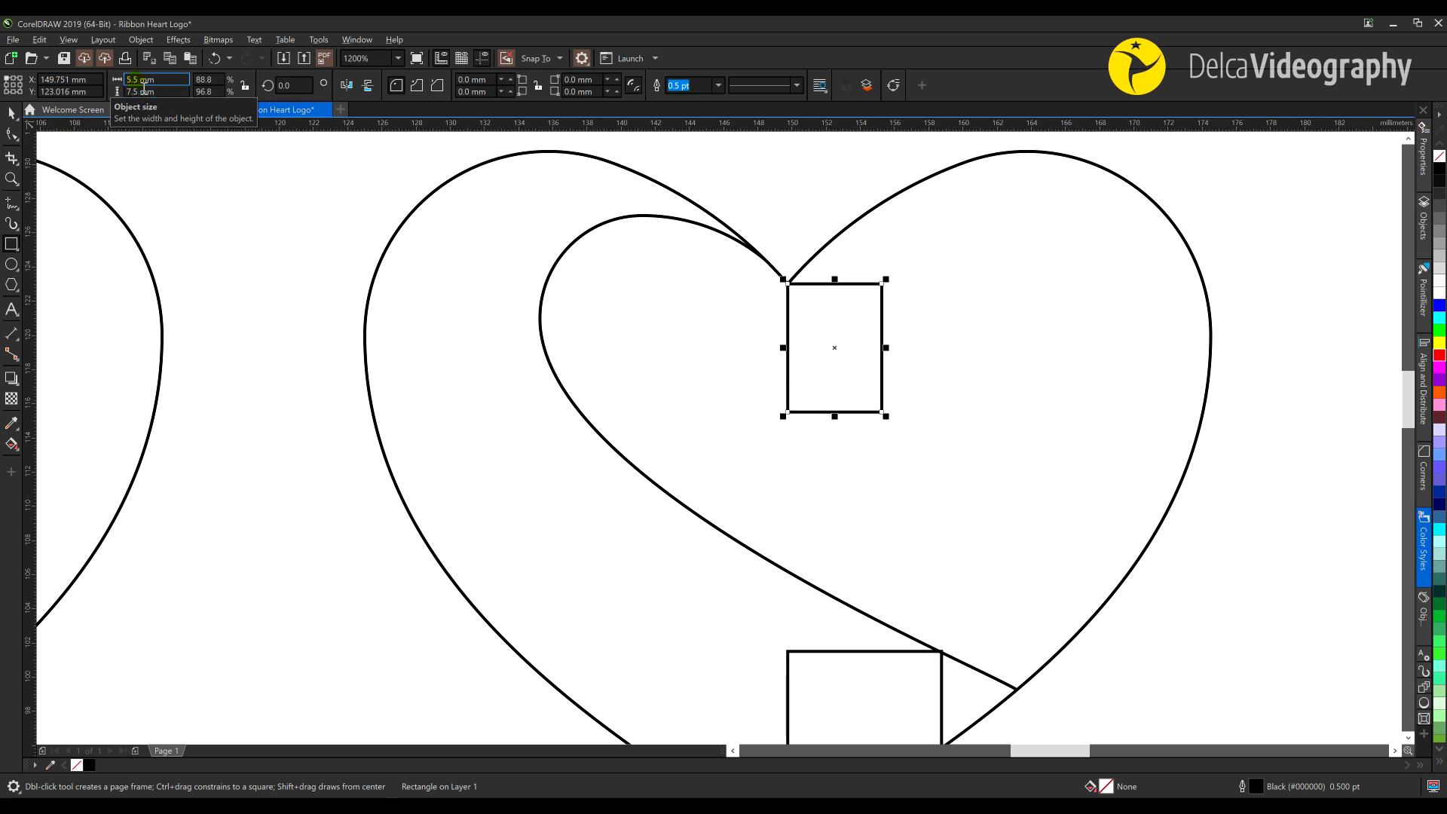
Draw a horizontal straight line leftward from the notch rectangle's bottom-right corner and set its length to 9 mm
left_click(10, 205)
left_click_drag(885, 414, 693, 412)
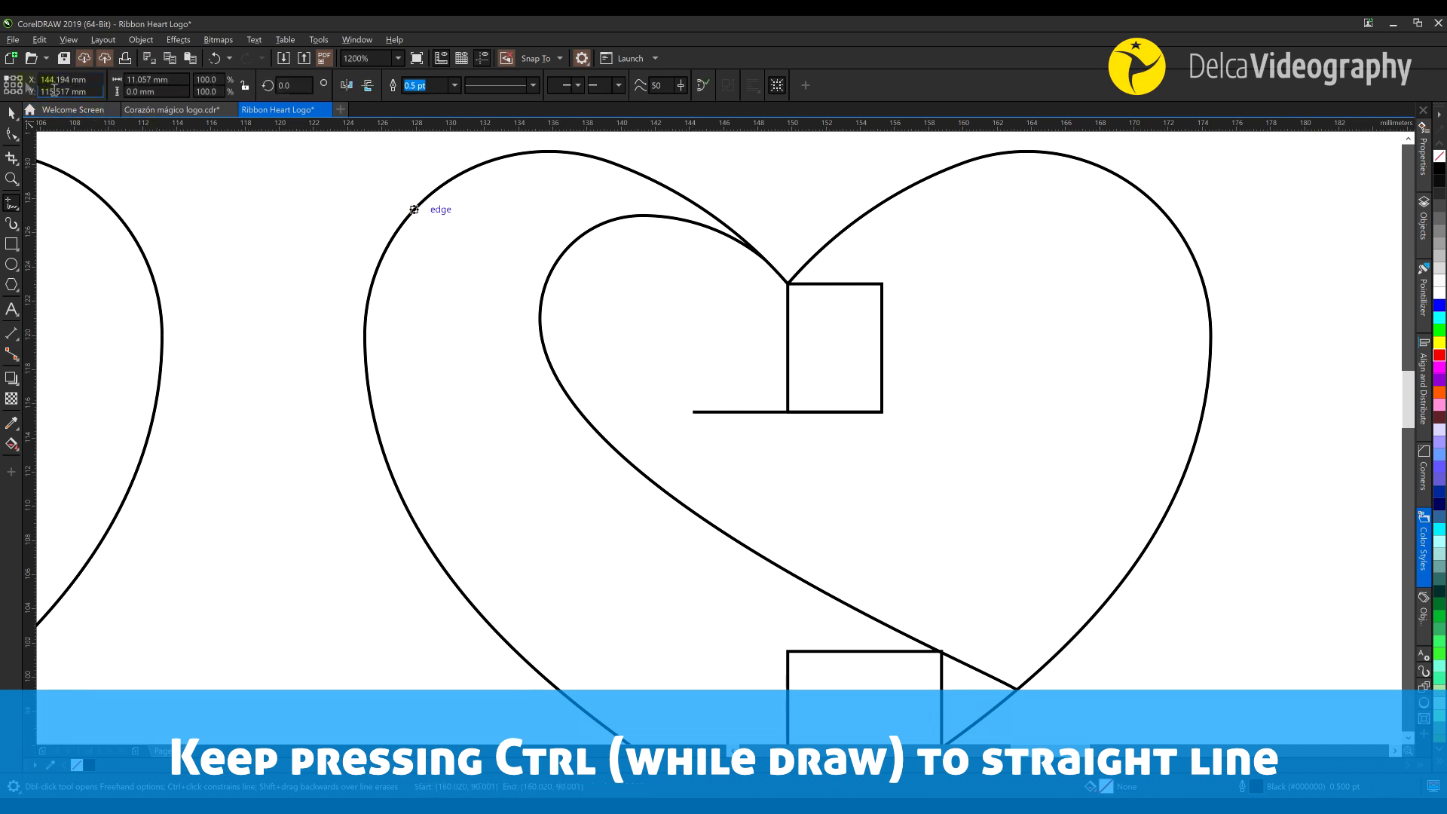
type("9")
key("Return")
key("space")
Rotate the 9 mm line 40 degrees about its right end so it slopes down to the left
left_click(806, 413)
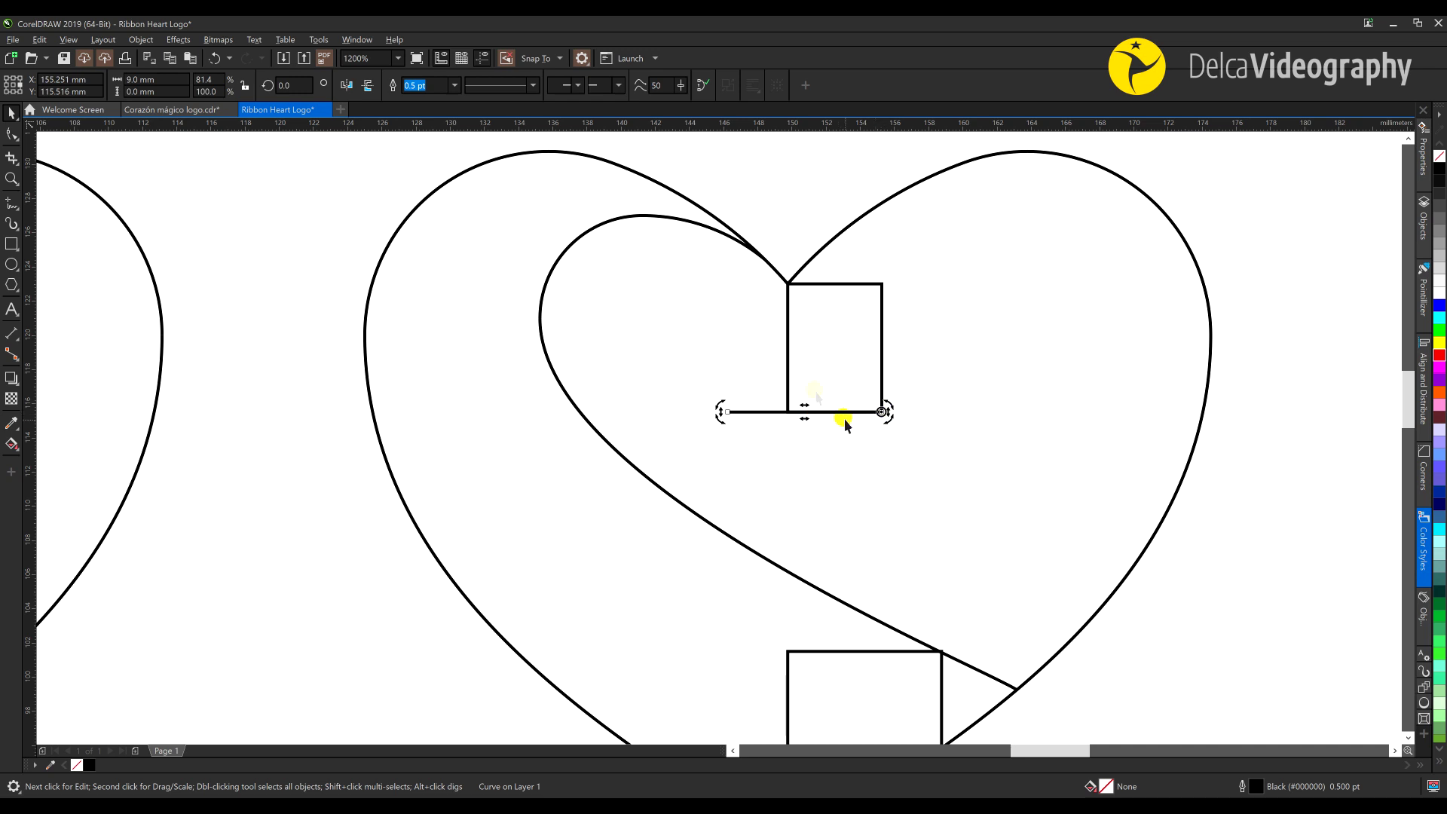
left_click_drag(731, 444, 734, 456)
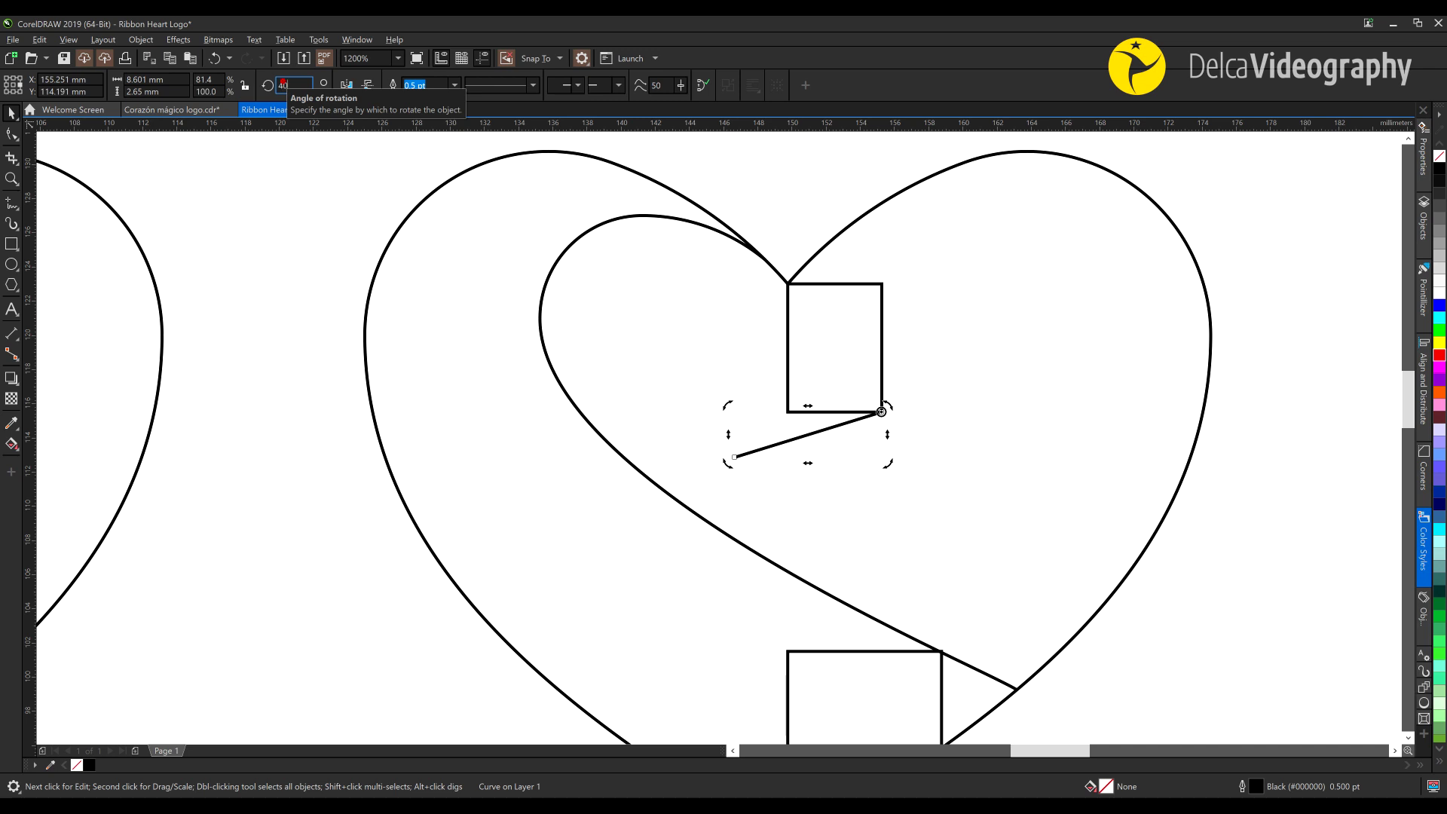
key("Return")
Delete the construction rectangle below the heart's notch
left_click(920, 309)
left_click(885, 337)
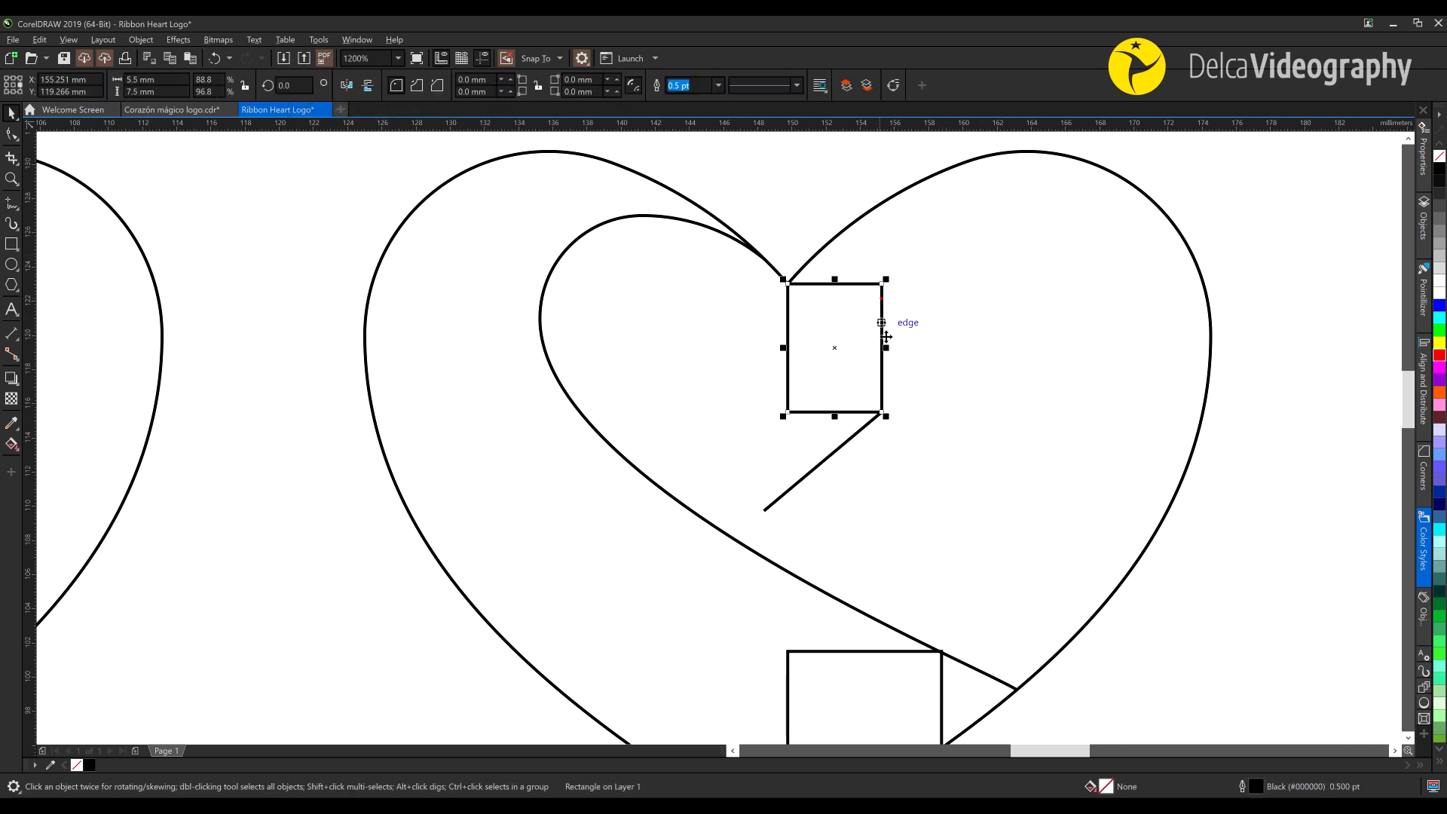
key("Delete")
scroll(874, 406, "down", 2)
left_click(868, 550)
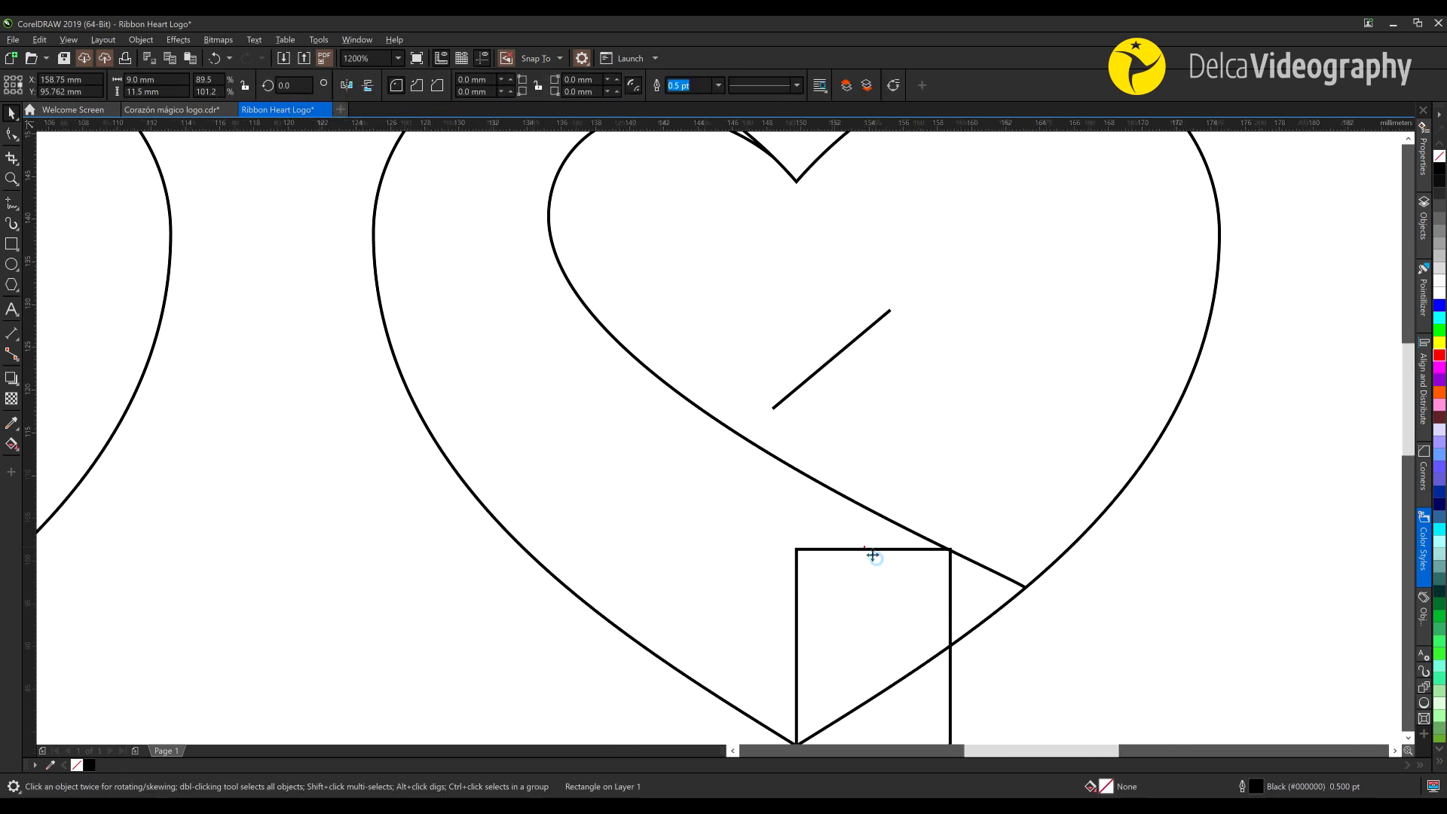
scroll(873, 556, "down", 2)
left_click(845, 438)
left_click(843, 461)
scroll(843, 461, "up", 2)
Draw a straight line from the heart's top notch to the upper end of the slanted line
key("F5")
left_click(808, 287)
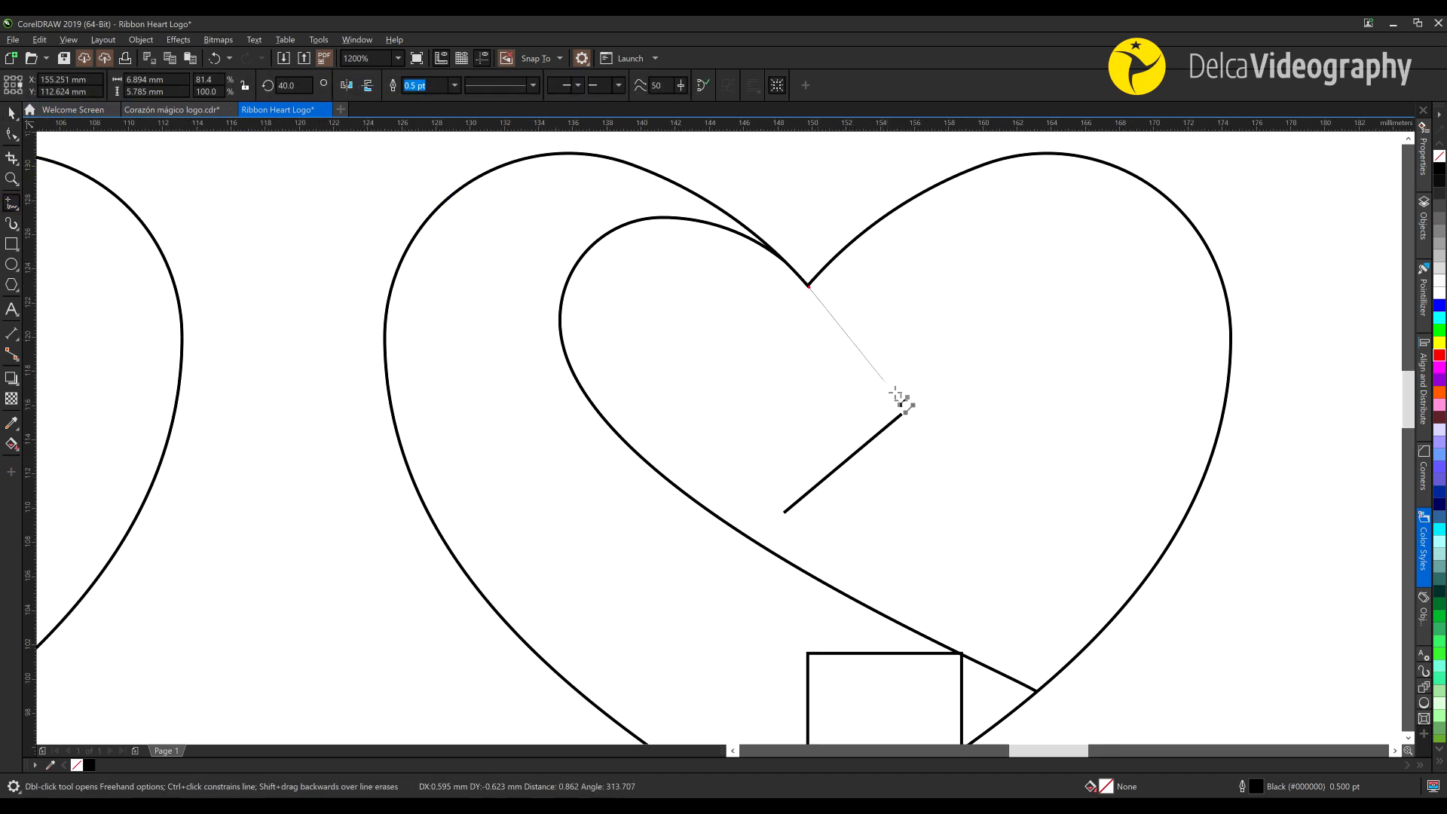
left_click(901, 413)
Draw a straight line from the slanted line's lower end up and left, spanning about 3.9 mm by 5.3 mm, and select it
left_click(784, 512)
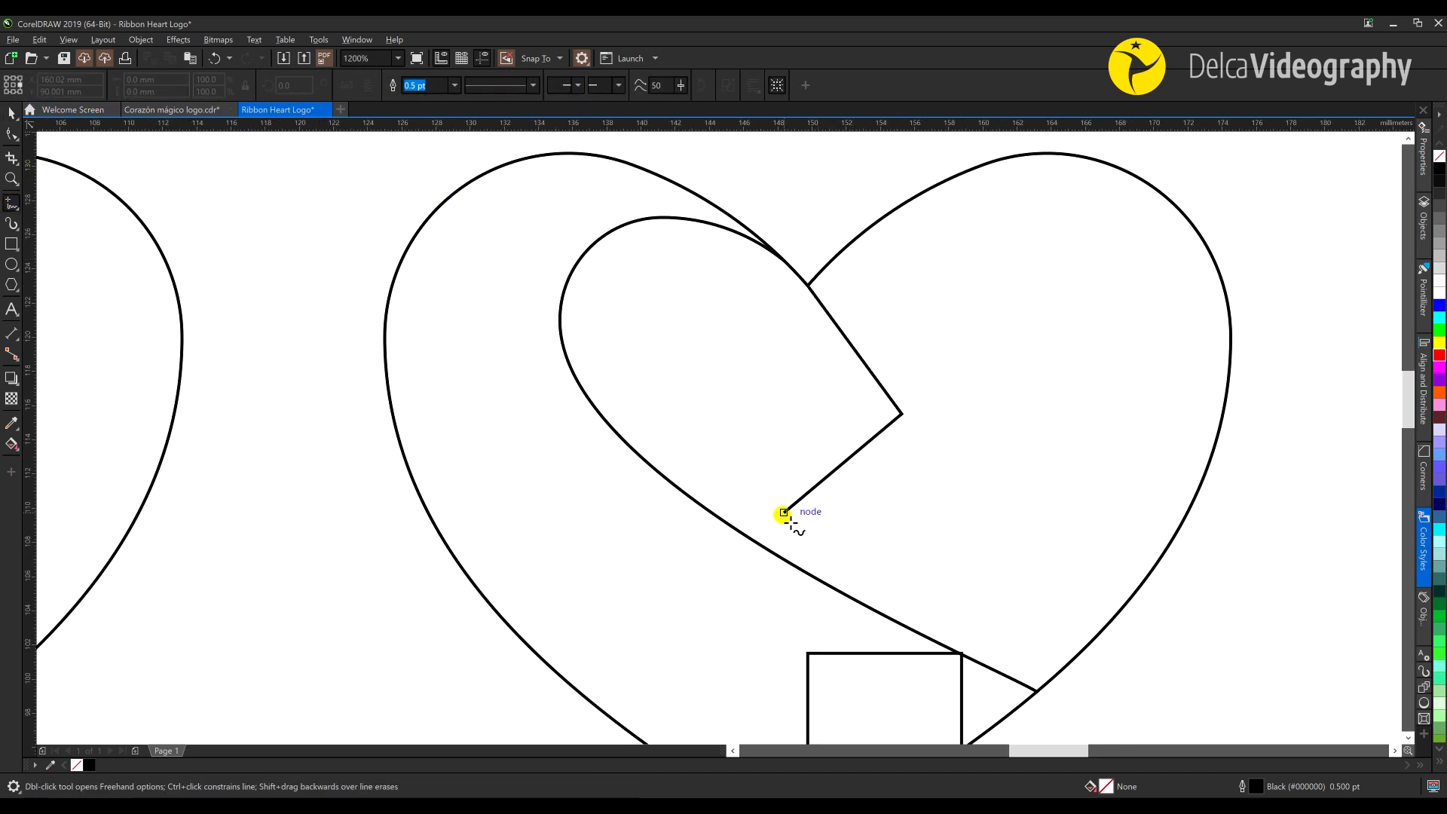
left_click(835, 322)
key("space")
left_click(727, 436)
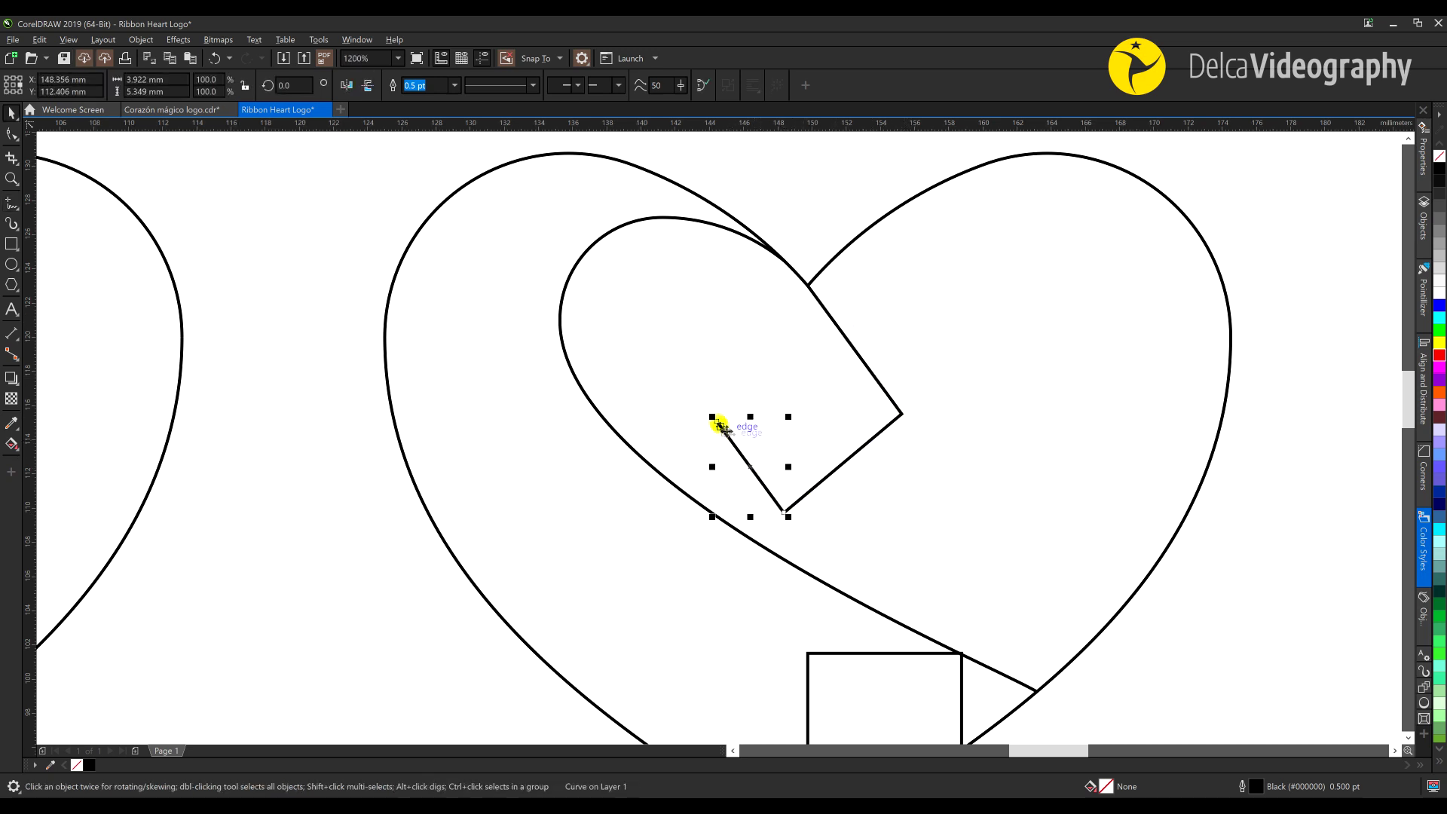
Extend the folded end's left line up and left, ending it on the ribbon's inner curve
left_click_drag(713, 418, 582, 238)
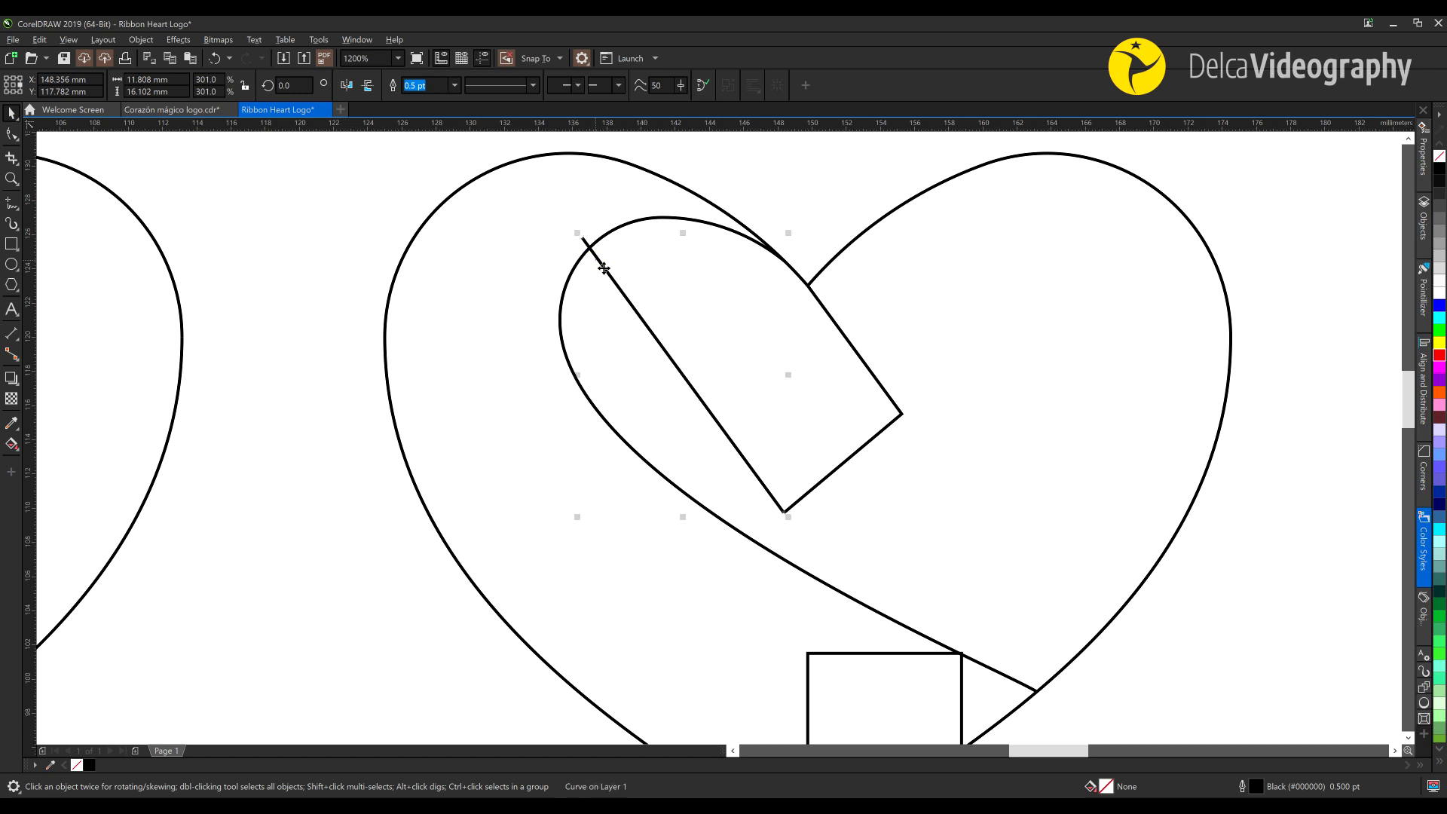
key("F10")
key("space")
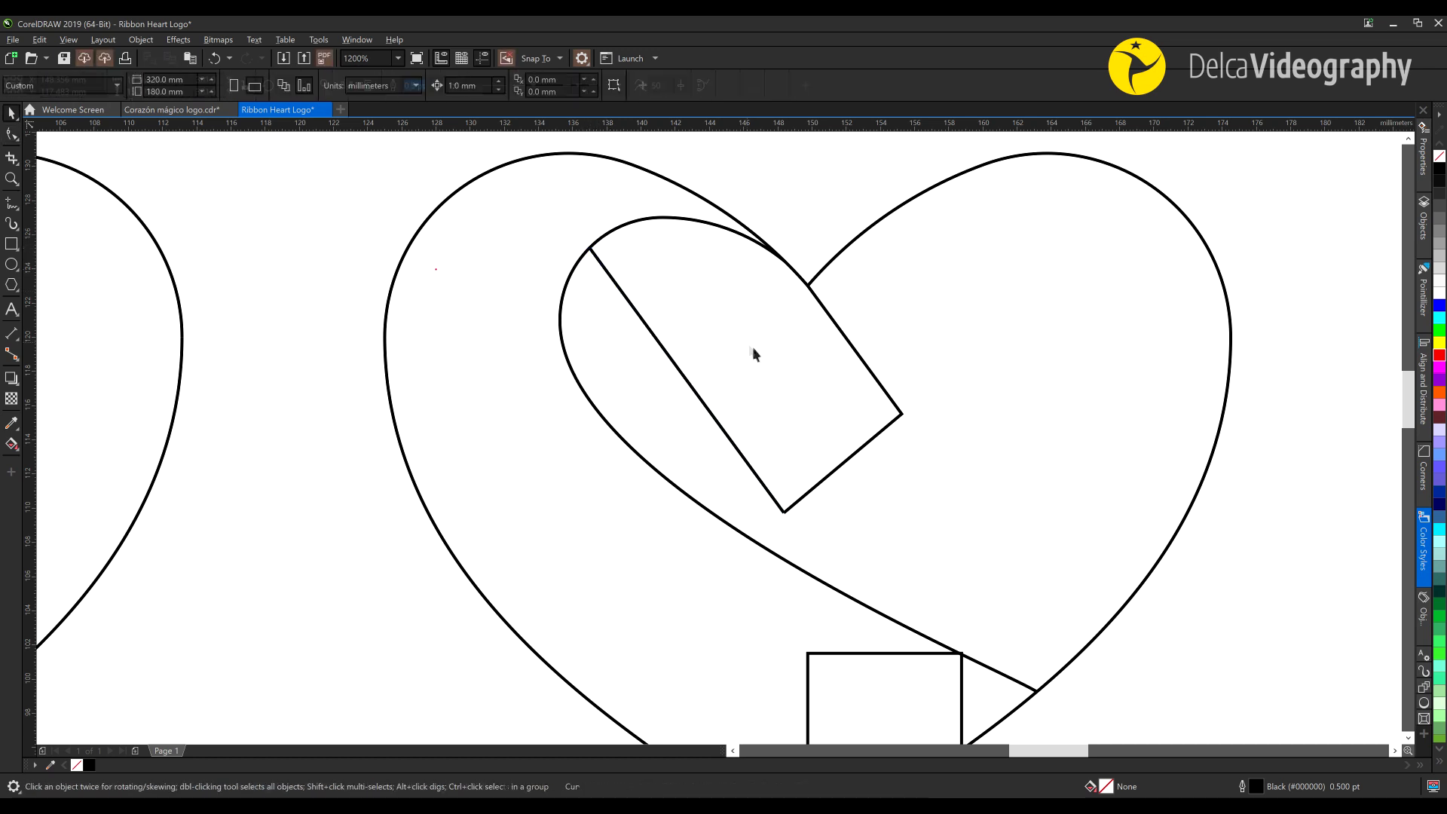
Convert the folded end's left line to a curve, place its upper end on the ribbon's inner curve, and bend its upper part outward
scroll(752, 348, "down", 2)
key("space")
right_click(713, 349)
left_click(753, 443)
scroll(728, 355, "up", 2)
left_click(617, 228)
left_click_drag(617, 228, 608, 242)
left_click_drag(675, 322, 662, 263)
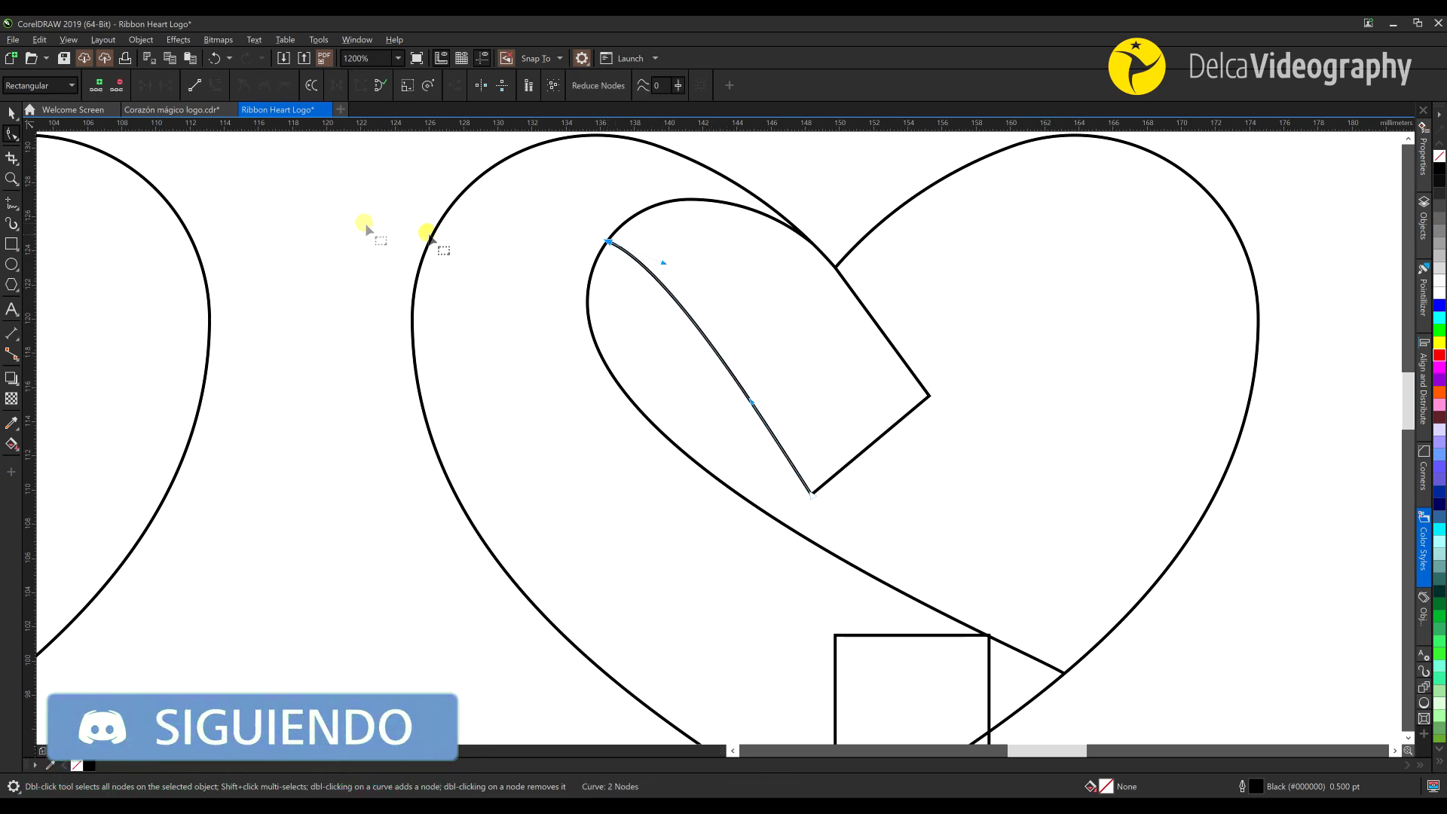
Examine the bend of the folded end's left edge in the whole heart and with its nodes shown
left_click(364, 222)
scroll(739, 388, "down", 2)
scroll(738, 387, "down", 1)
key("space")
left_click(624, 430)
scroll(740, 379, "up", 1)
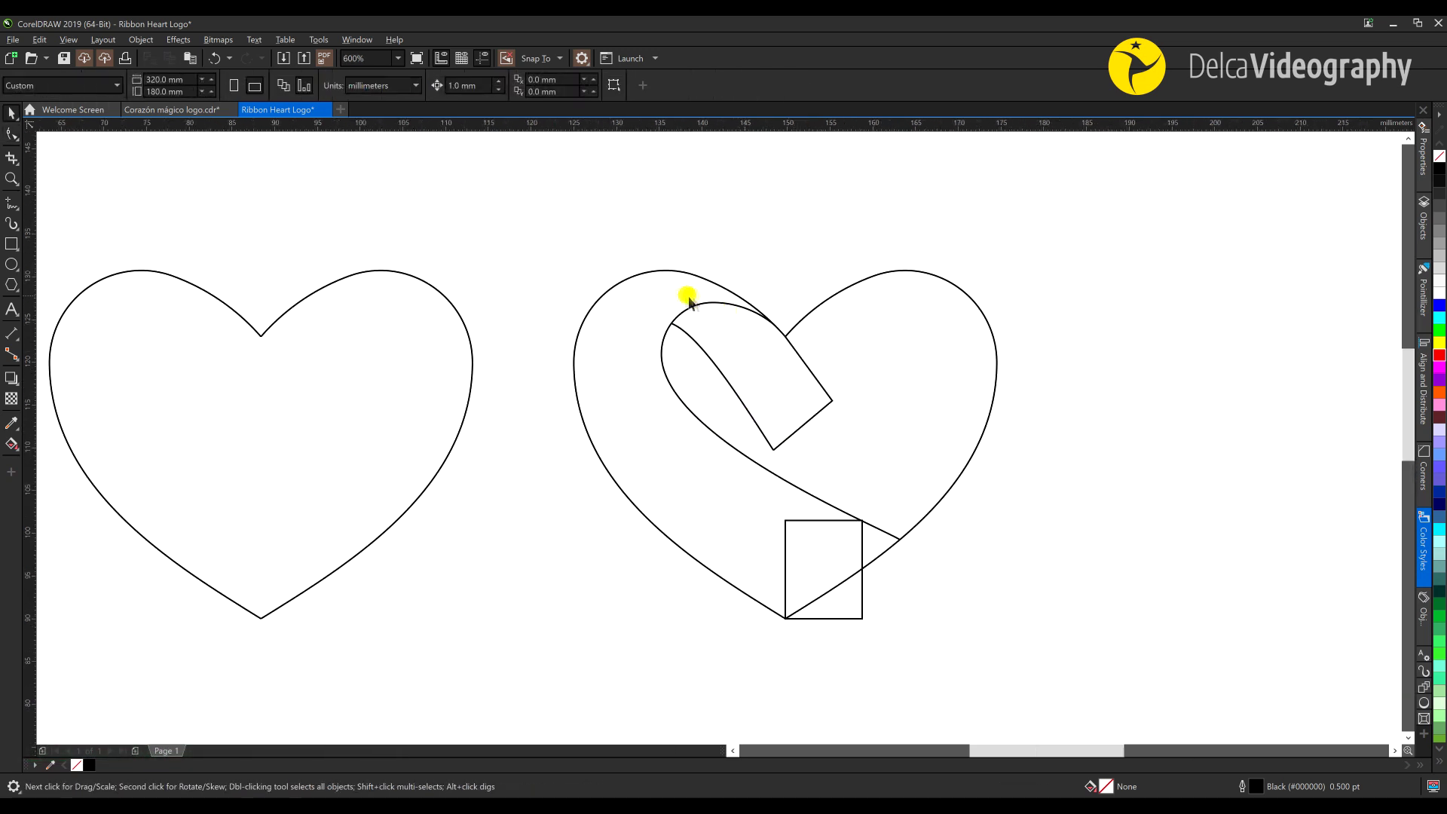
left_click(692, 341)
key("F10")
scroll(673, 326, "up", 1)
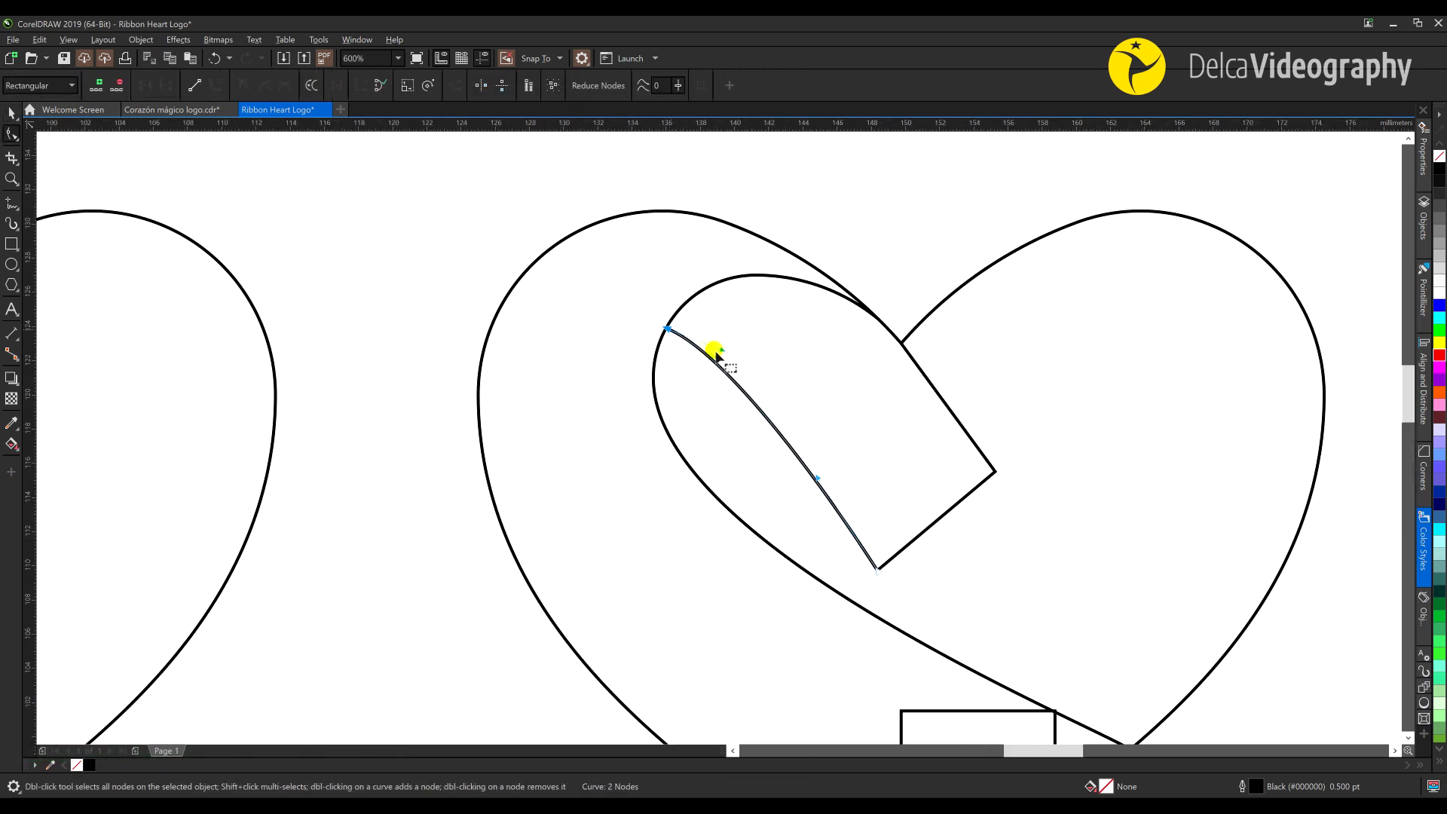
key("space")
left_click(443, 272)
scroll(665, 298, "down", 1)
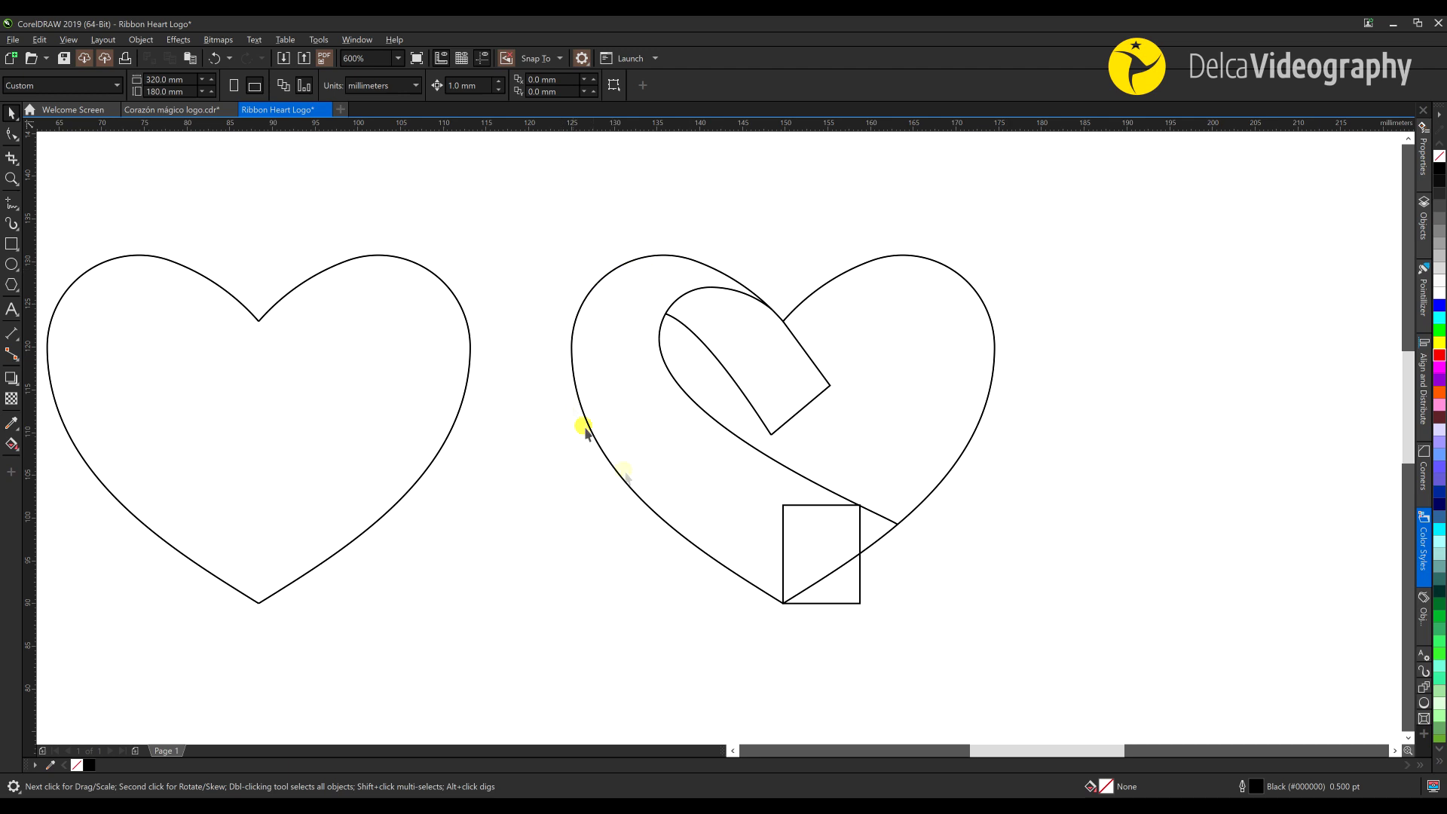
Draw a straight line about 18.5 mm long from the folded end's right corner to the top of the heart's right lobe
left_click_drag(816, 559, 702, 571)
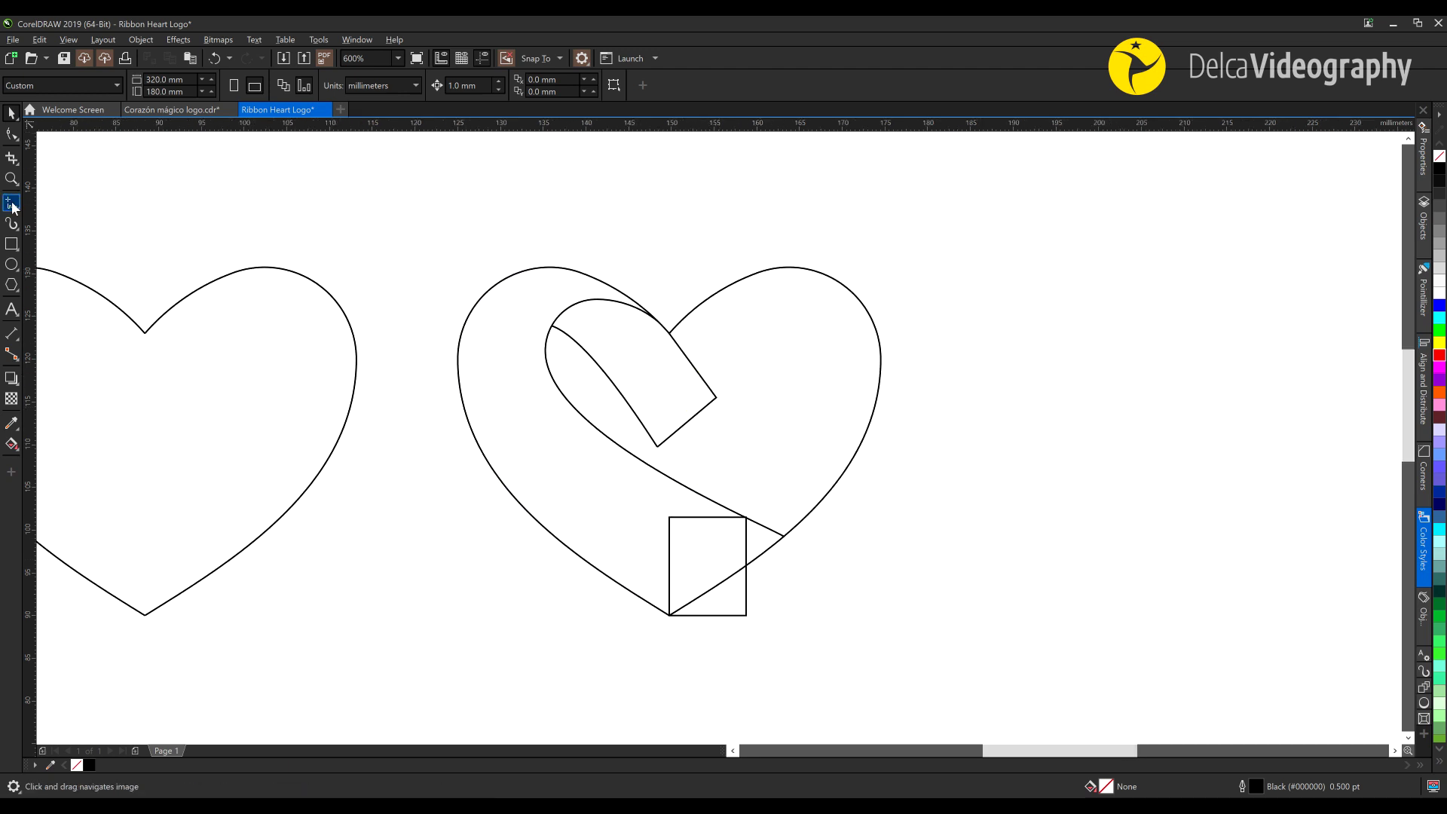
left_click(12, 205)
left_click(719, 398)
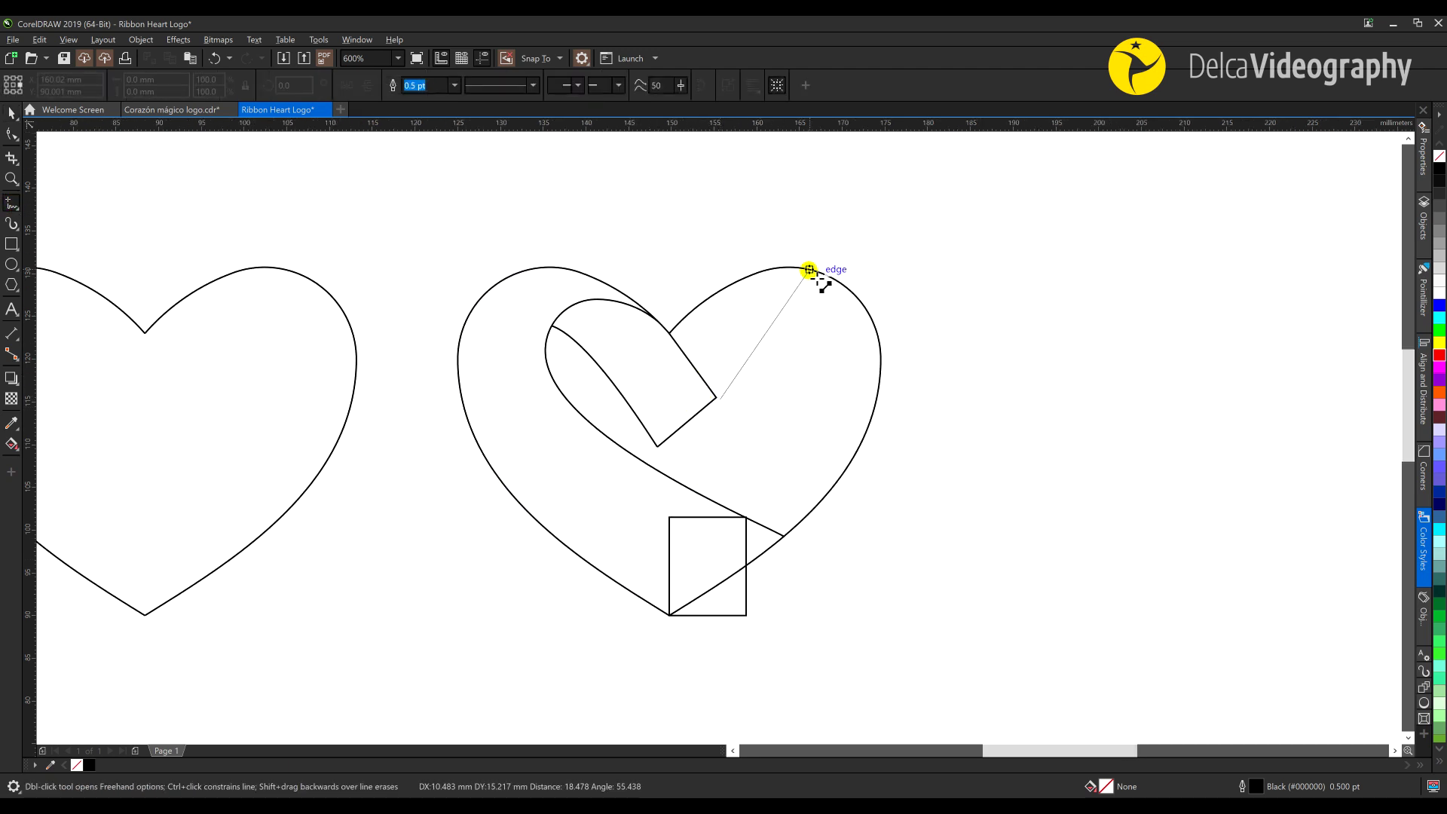
left_click(809, 269)
Convert the right lobe's line to a curve, bow it up and left, and snap its lower end to the folded end's right corner
key("F10")
right_click(781, 307)
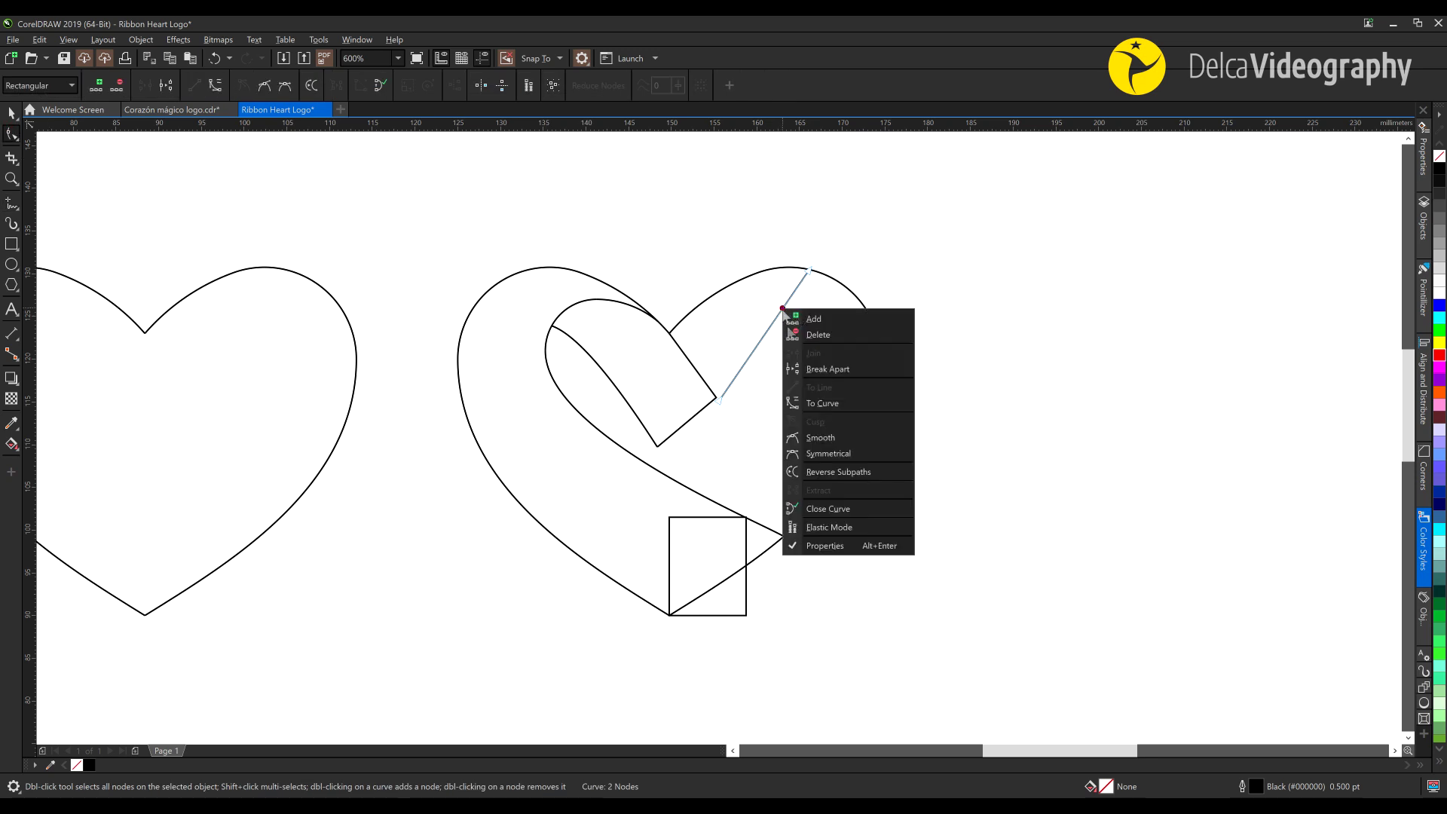
left_click(820, 405)
scroll(802, 334, "up", 2)
left_click_drag(839, 336, 800, 282)
left_click_drag(735, 484, 727, 480)
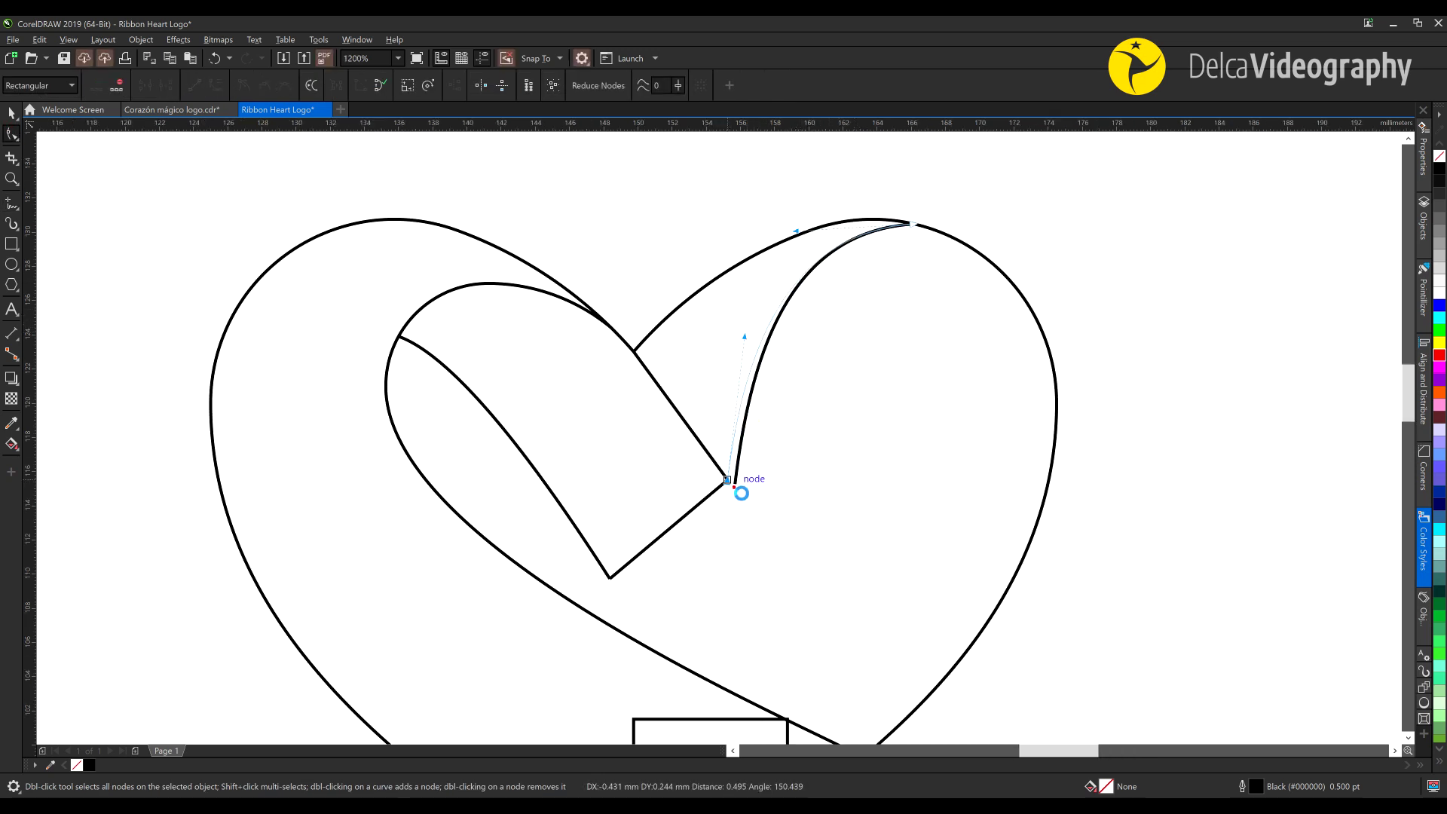
Slide the curve's upper end slightly right along the heart's outline and adjust its handle to flow smoothly into the lobe
left_click_drag(796, 234, 800, 230)
left_click_drag(913, 226, 925, 228)
left_click_drag(812, 230, 809, 226)
left_click(796, 358)
scroll(797, 358, "down", 1)
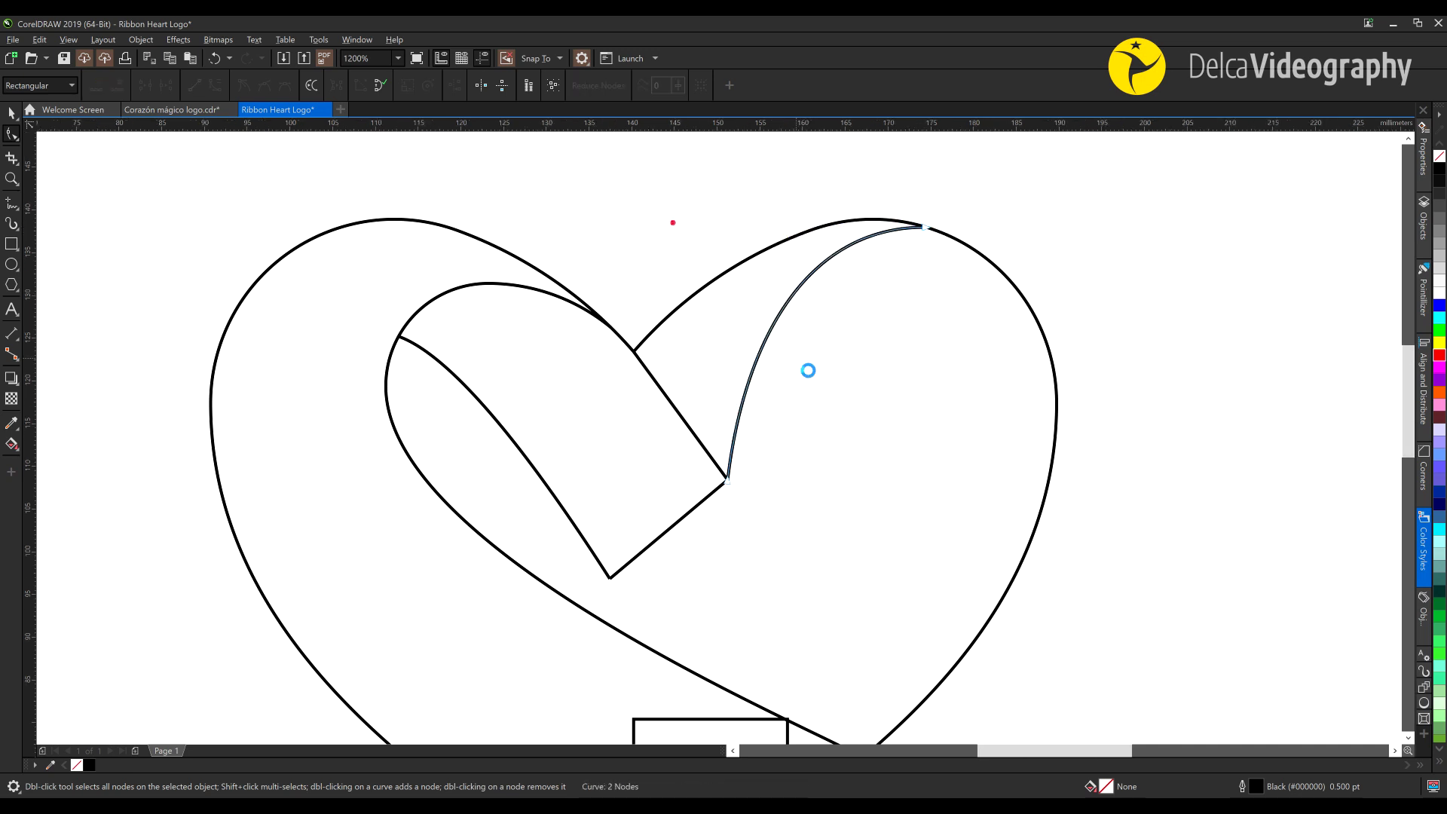
key("space")
scroll(807, 370, "down", 2)
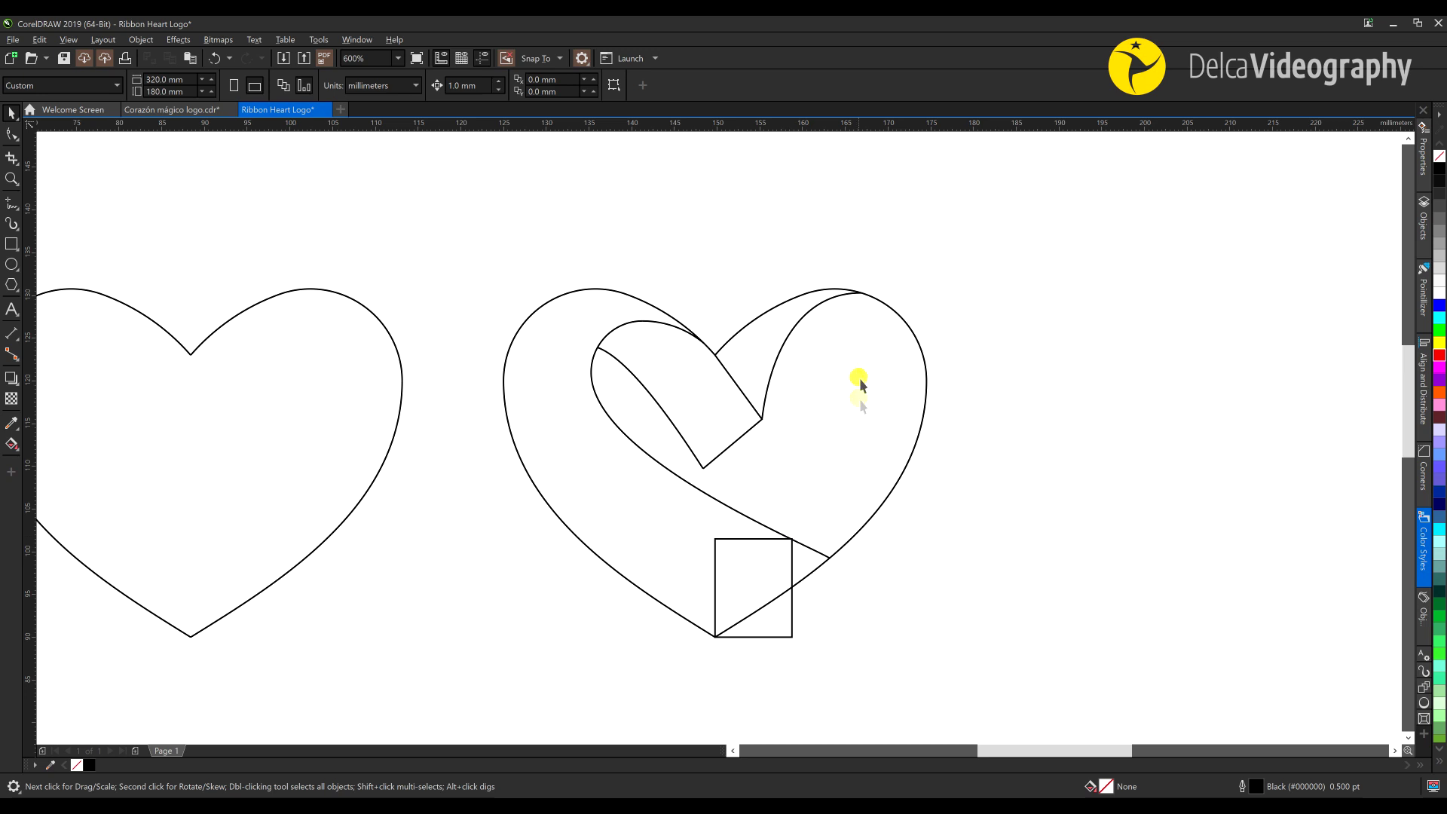
Draw a straight line about 25.3 mm long from the rectangle's upper right corner to the curve inside the right lobe
left_click(12, 201)
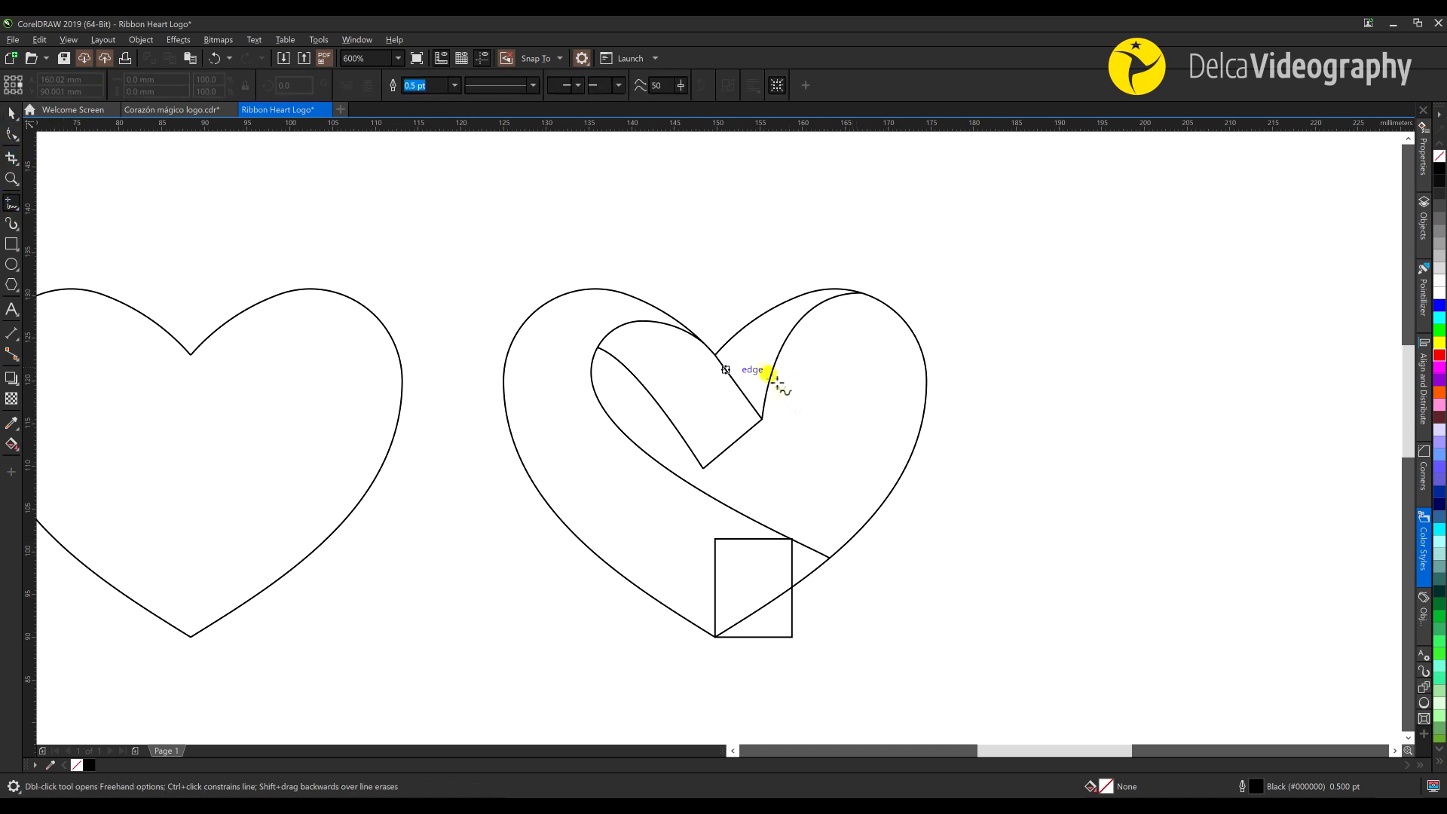
left_click(798, 319)
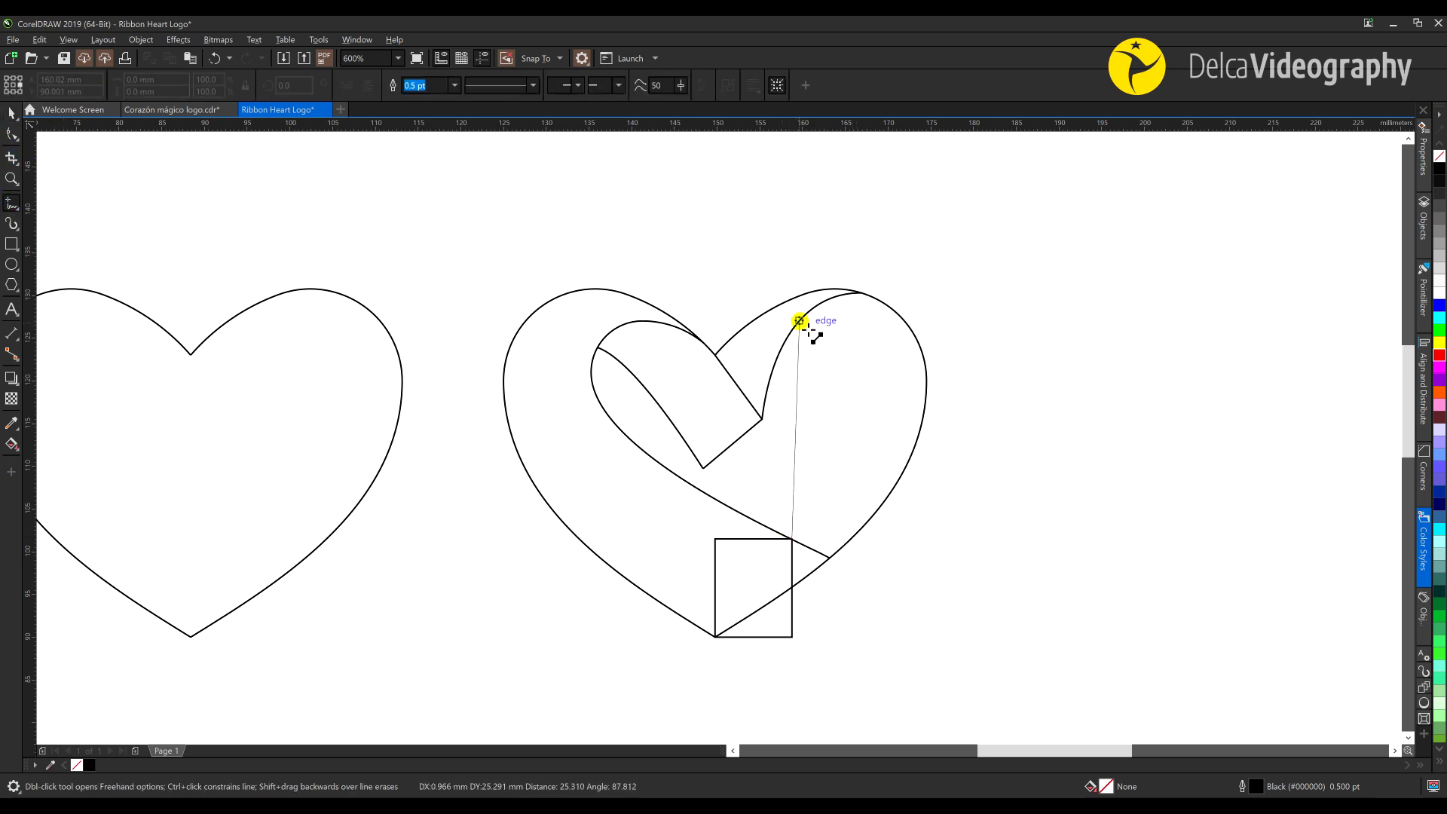
key("space")
Convert the 25.3 mm line to a curve, bow it out to the right, and place its upper end lower on the lobe's inner curve
left_click(798, 366)
double_click(798, 366)
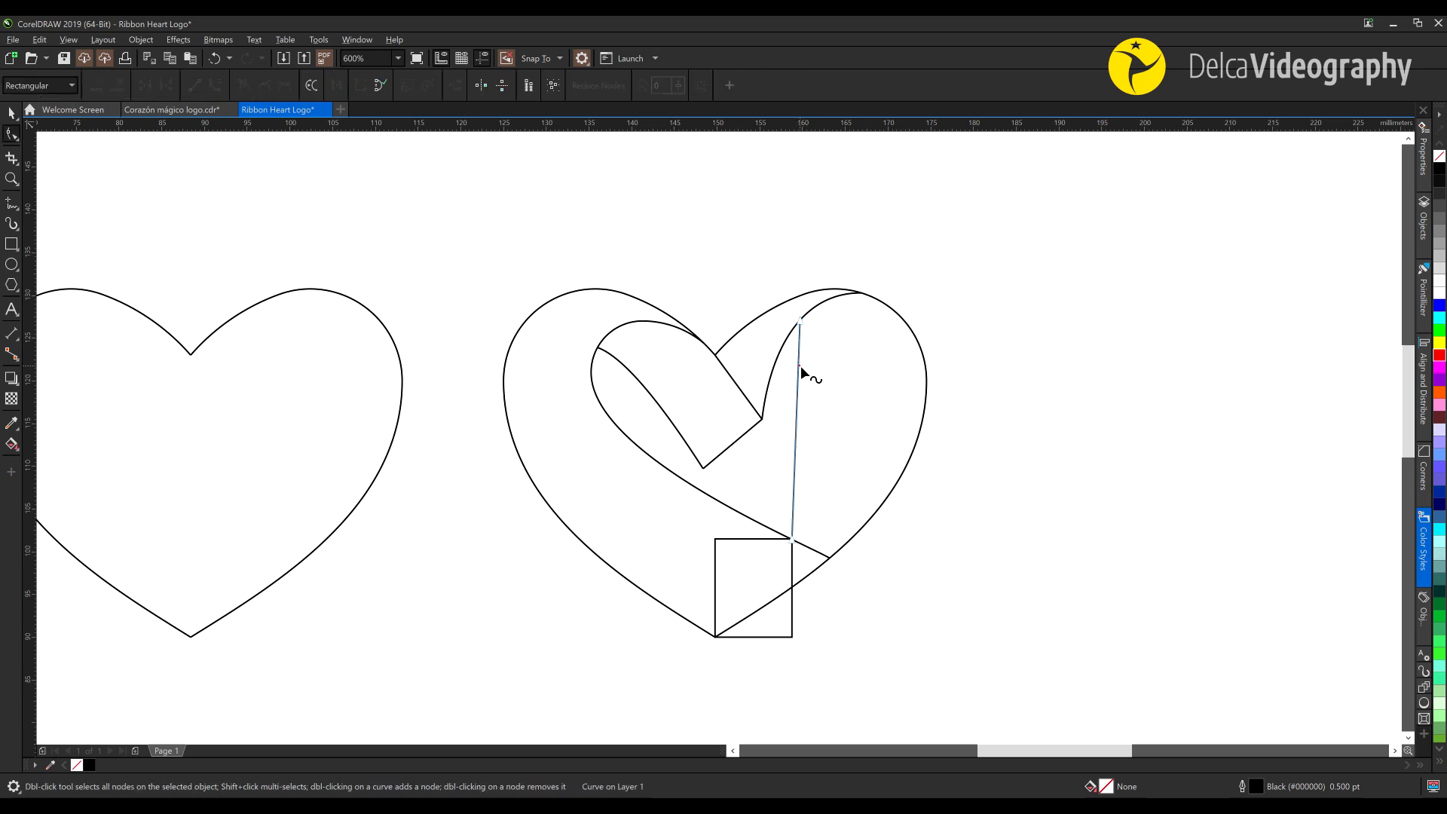
right_click(801, 371)
left_click(824, 455)
left_click_drag(800, 411, 856, 365)
left_click(839, 388)
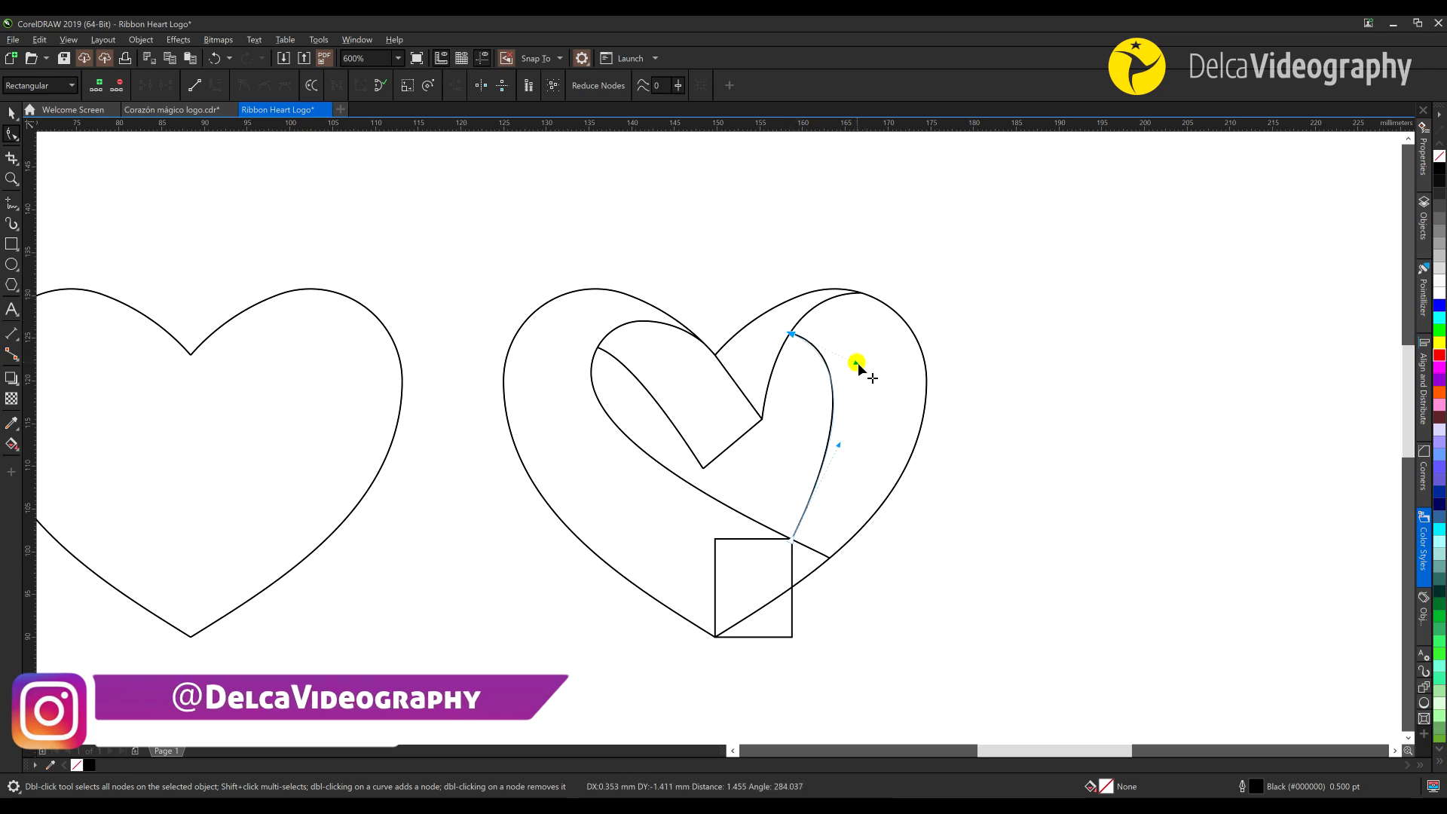
key("space")
Delete the 9 by 11.5 mm construction rectangle at the heart's bottom
left_click(792, 637)
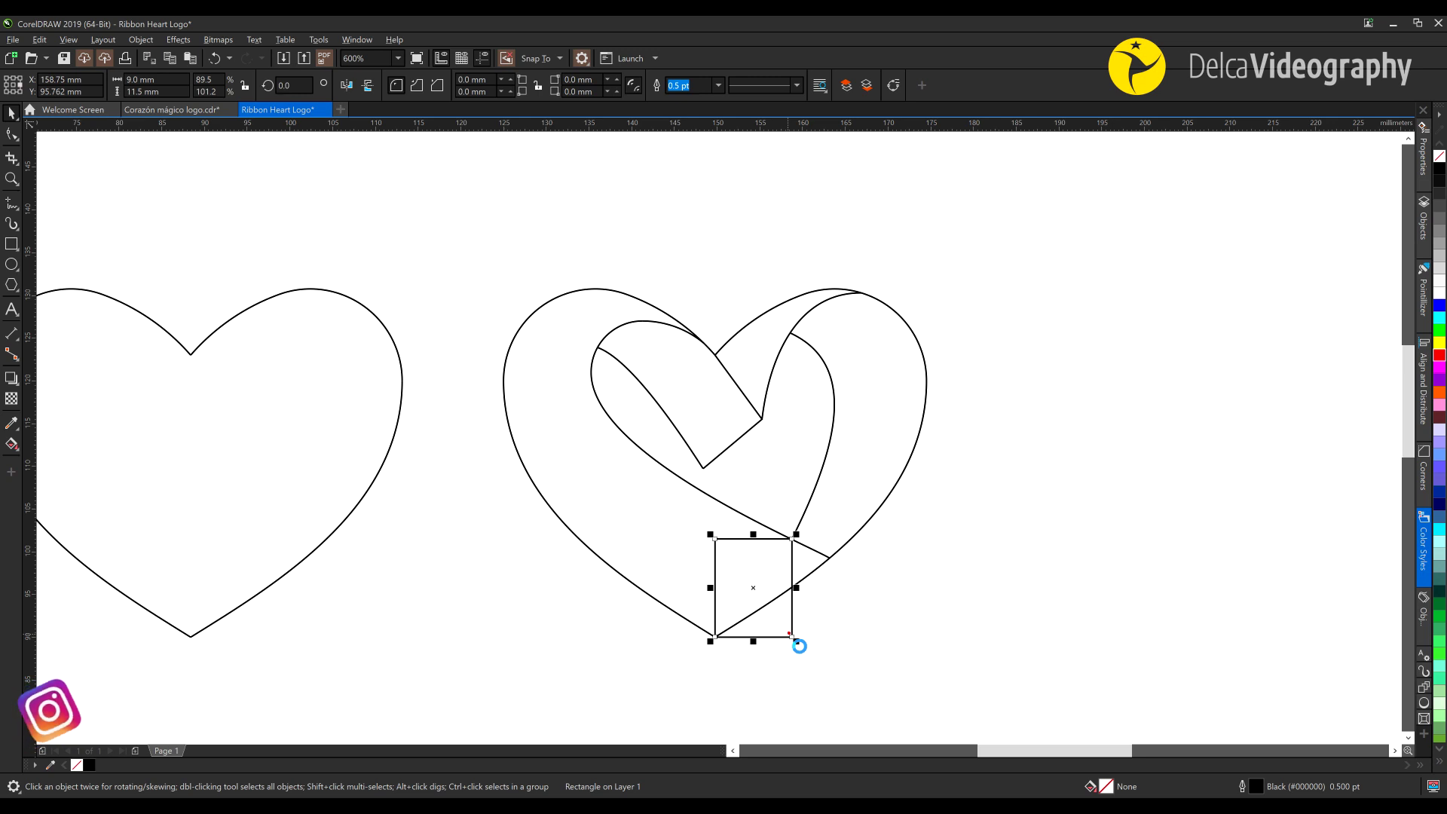
key("Delete")
scroll(753, 419, "down", 2)
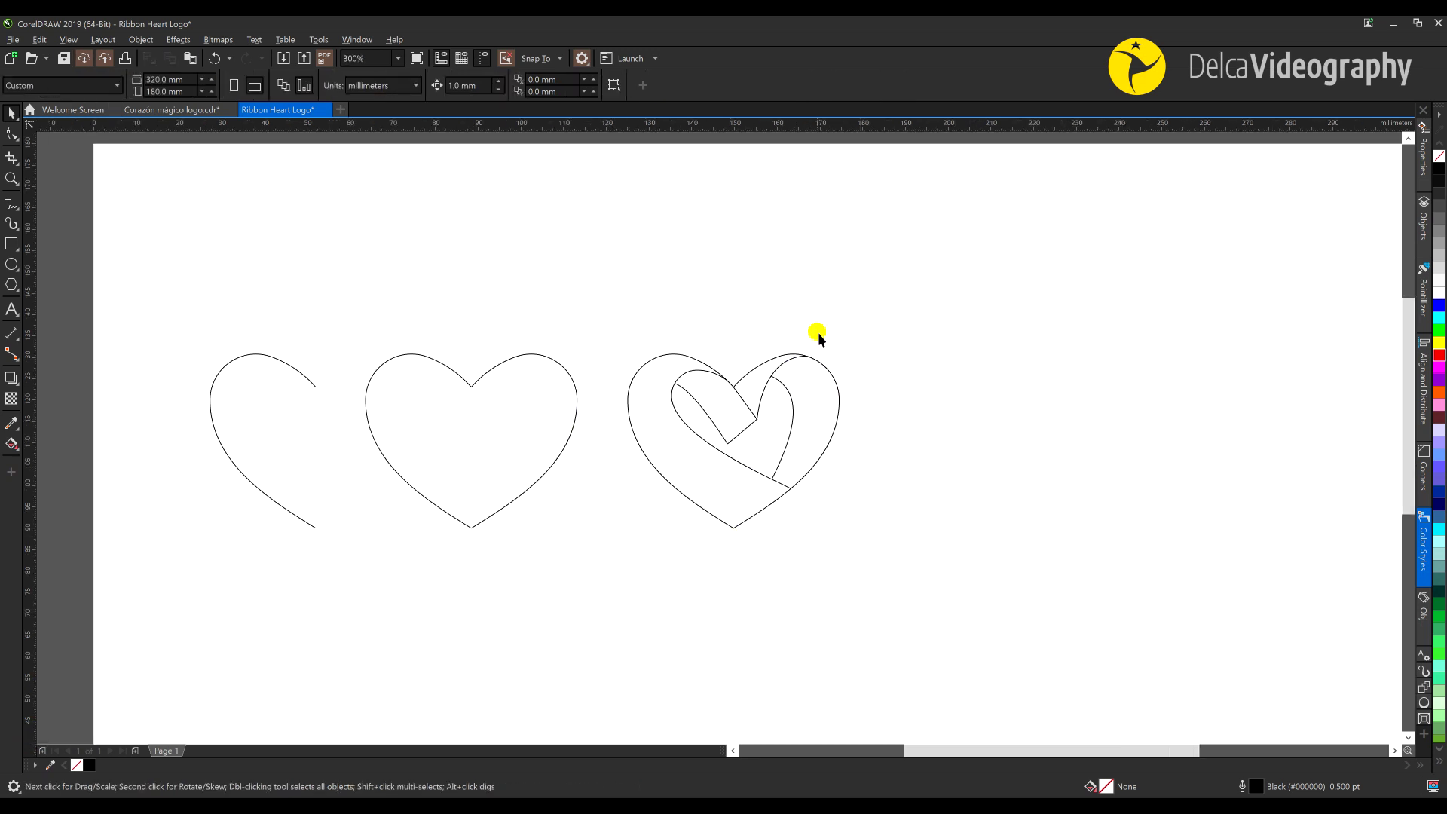
Fine-tune the bow of the ribbon's right inner edge by moving its lower handle slightly right
scroll(652, 415, "up", 2)
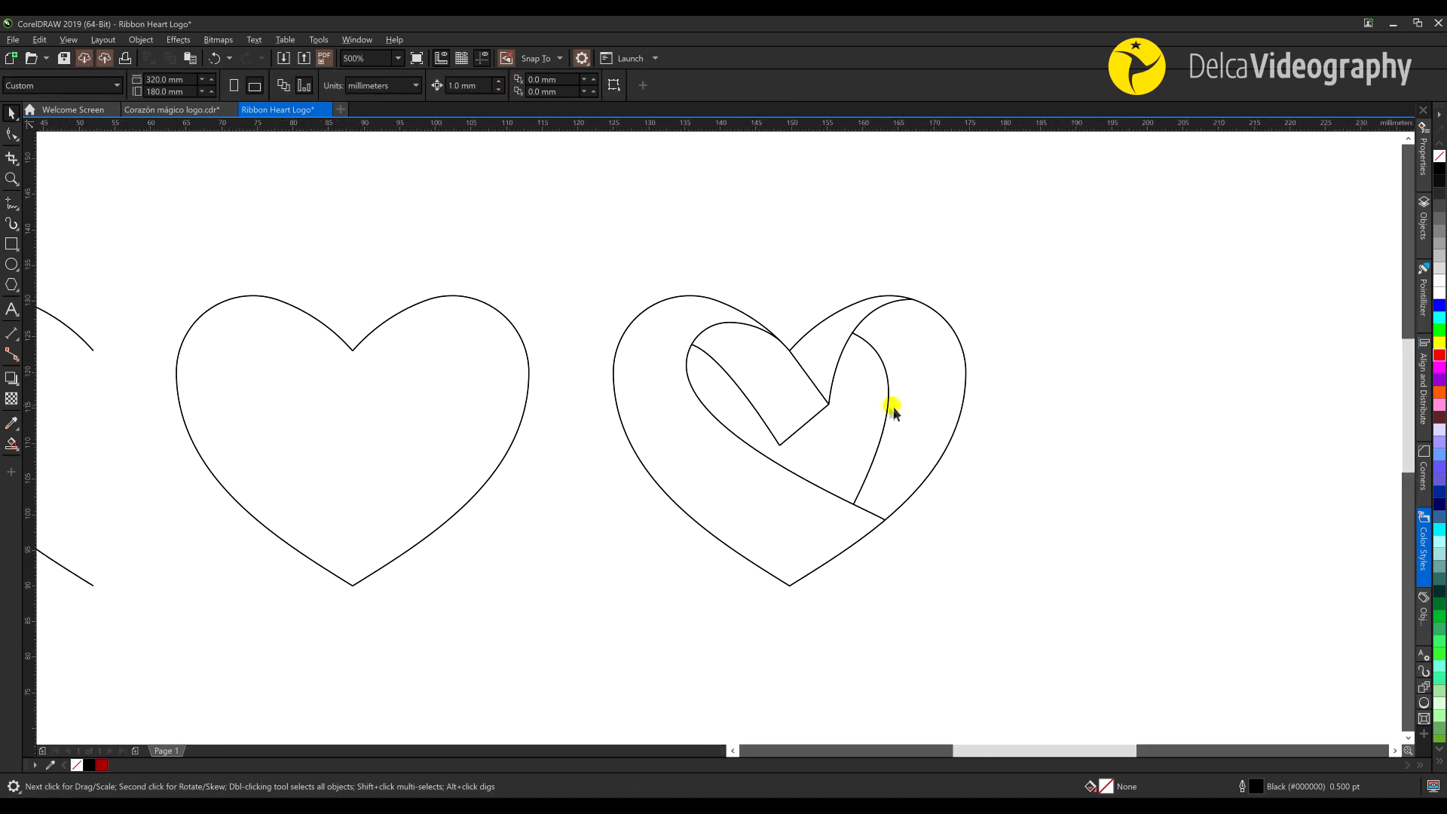
double_click(891, 407)
left_click_drag(893, 425, 898, 426)
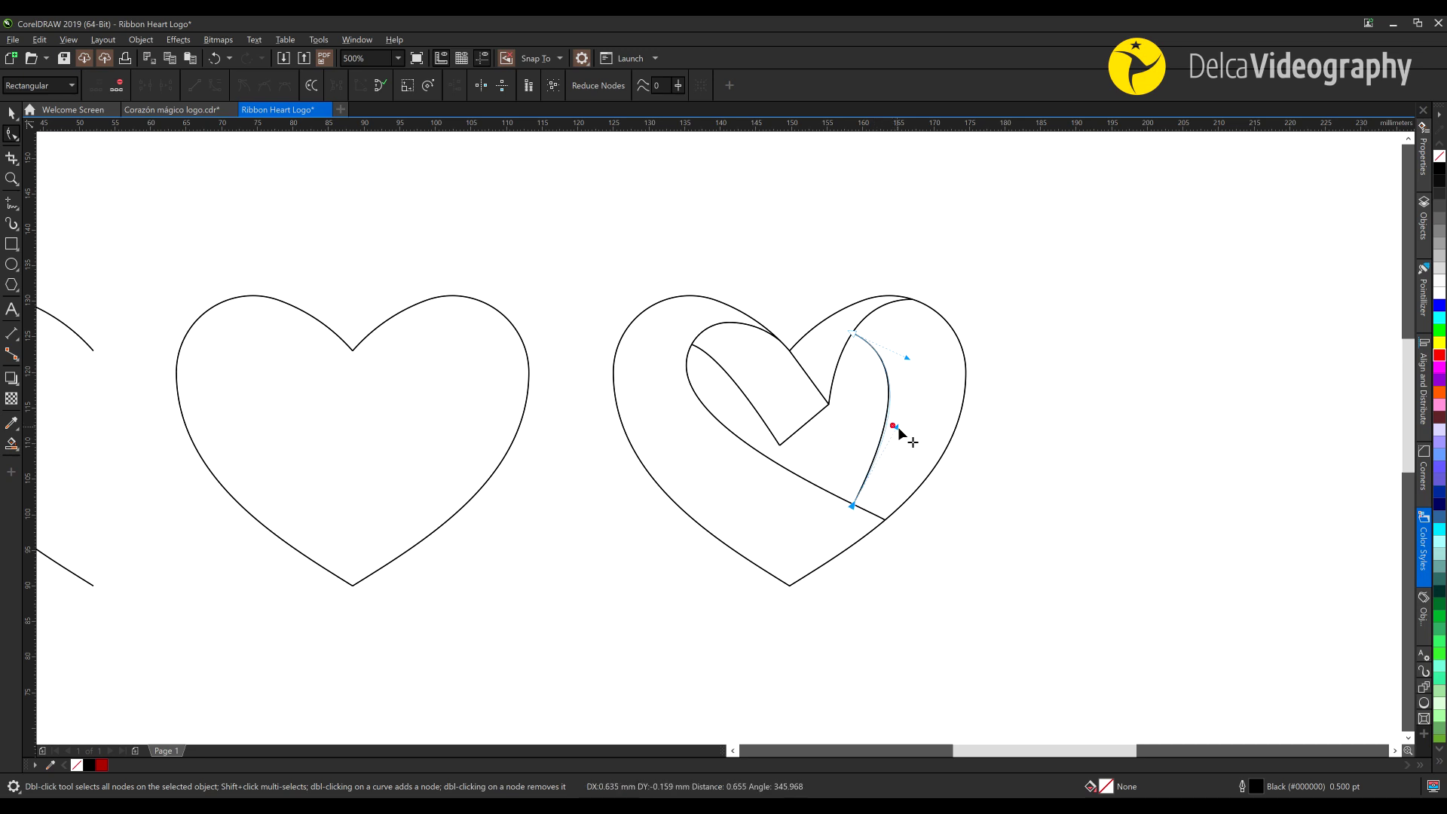
key("space")
left_click(976, 522)
Smart-fill the four ribbon regions of the heart with dark red #B00000 and no outline
left_click_drag(772, 495, 760, 493)
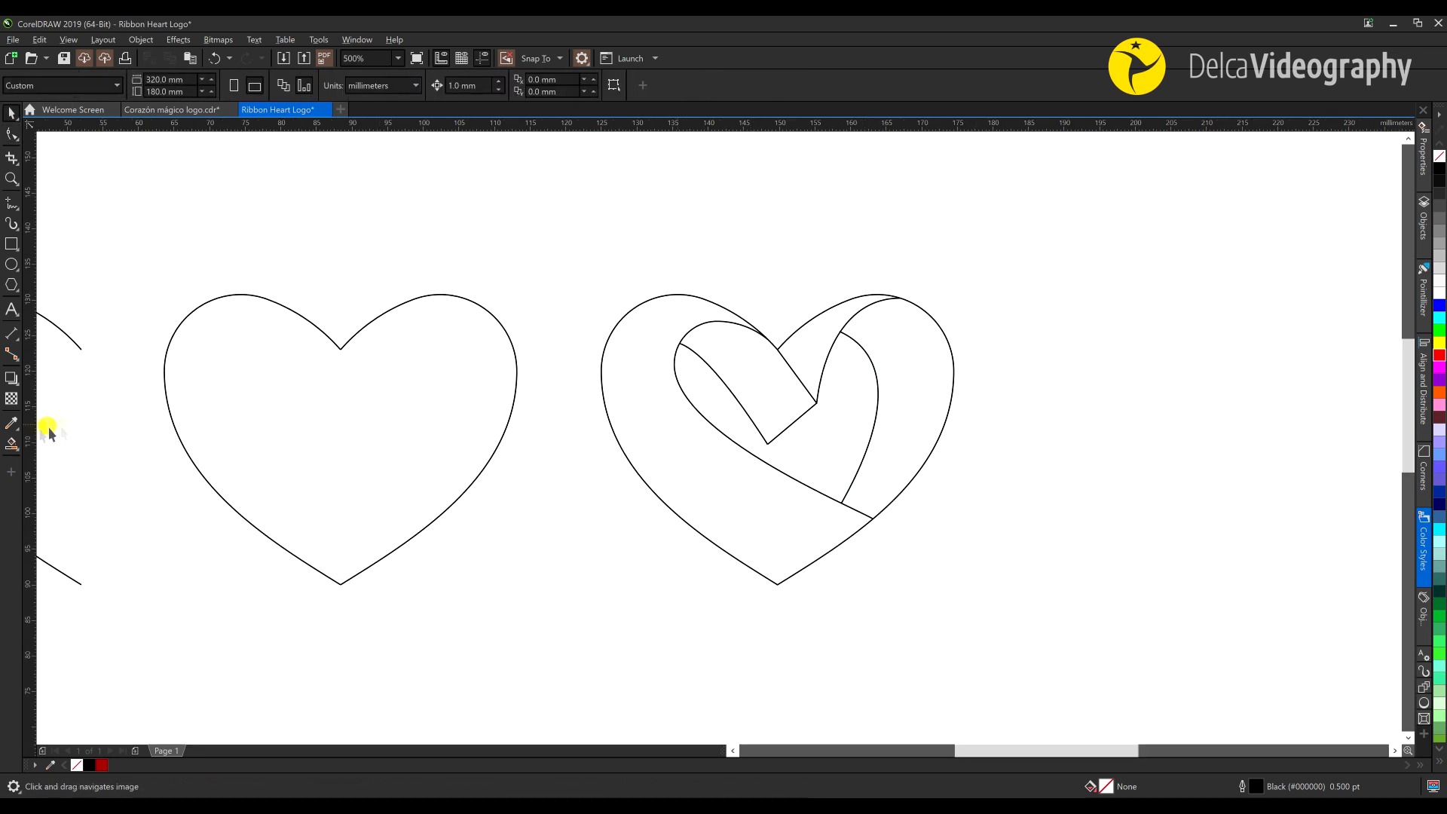
left_click(13, 450)
left_click(88, 468)
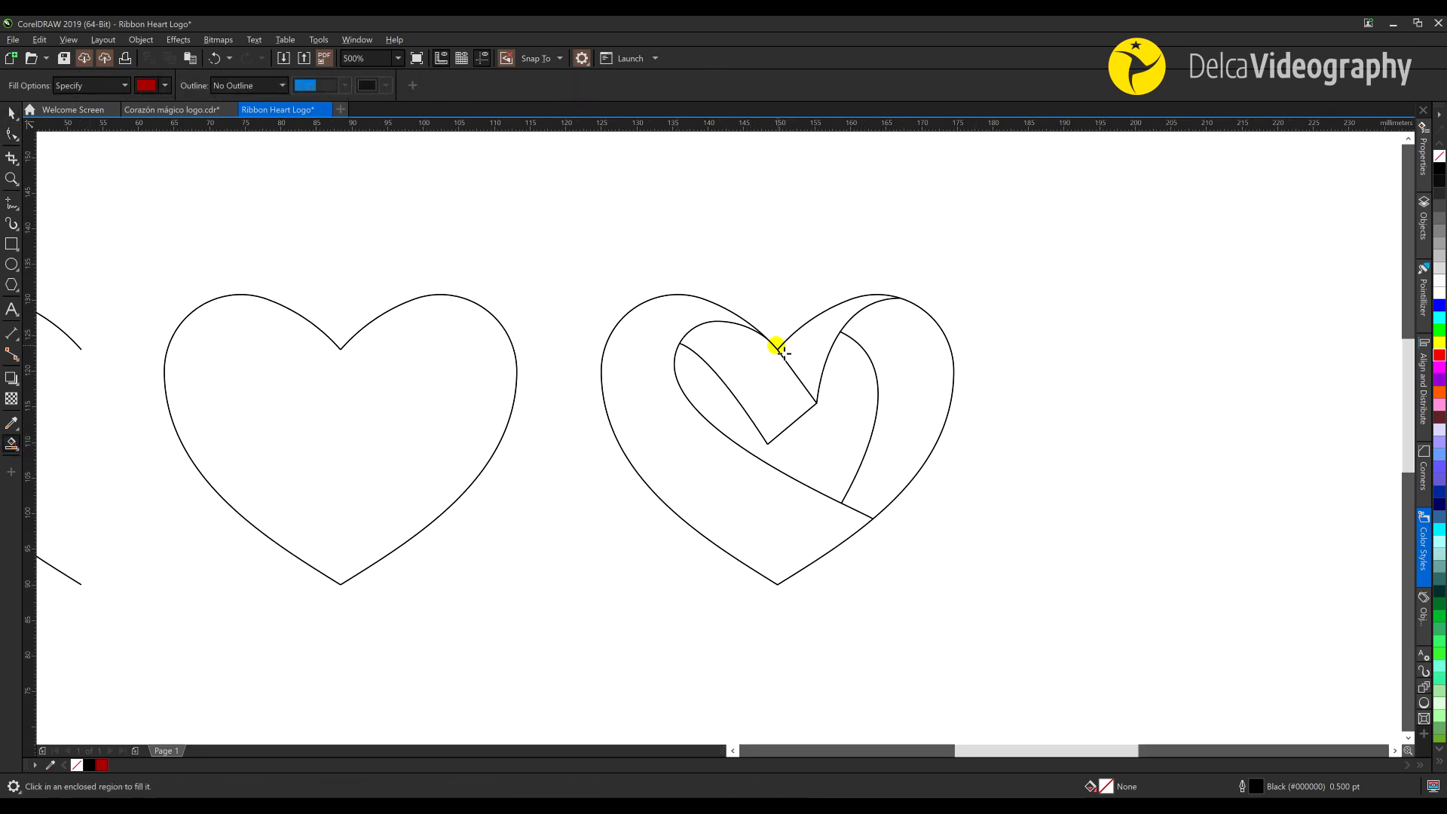
left_click(908, 410)
left_click(820, 336)
left_click(766, 362)
left_click(667, 380)
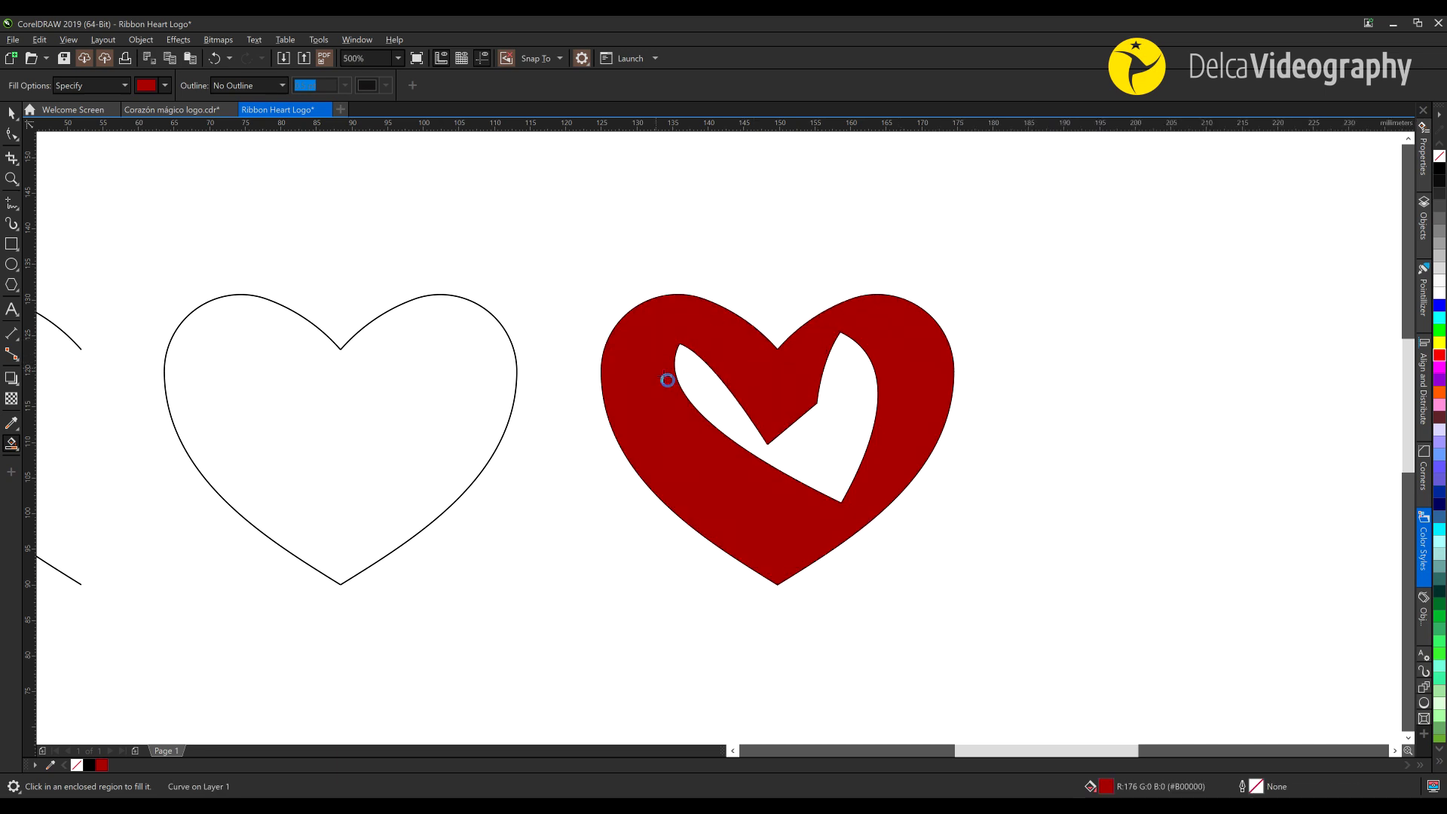
Select all the red ribbon pieces and move them horizontally to the right of the outline heart
key("space")
left_click(759, 372, "shift")
left_click(904, 360, "shift")
left_click_drag(782, 449, 1189, 449)
scroll(832, 419, "down", 2)
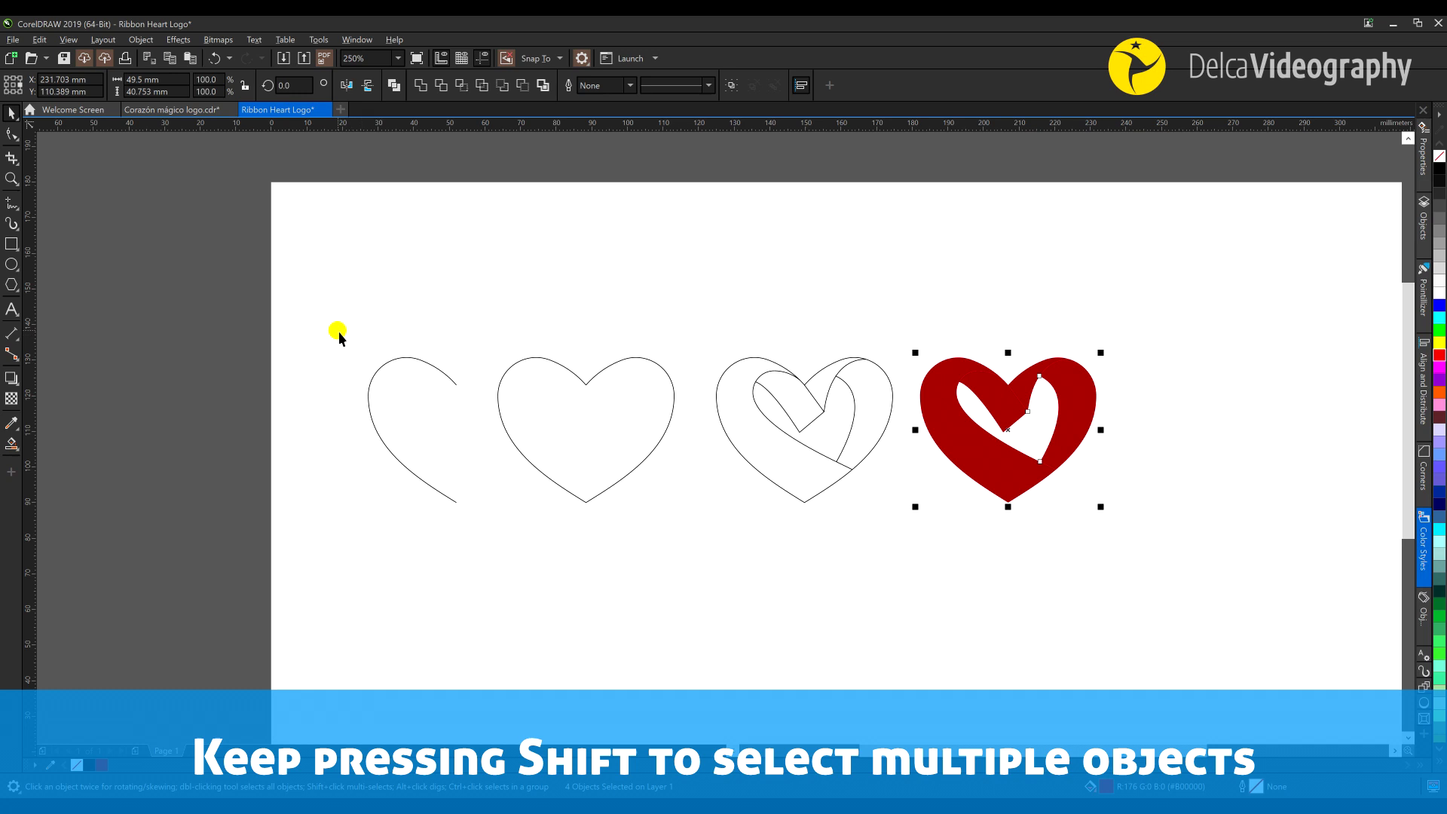
Move the plain heart to the page's upper left and the ribbon outline heart to the lower left
left_click(553, 358)
left_click_drag(390, 243, 345, 206)
left_click(572, 288)
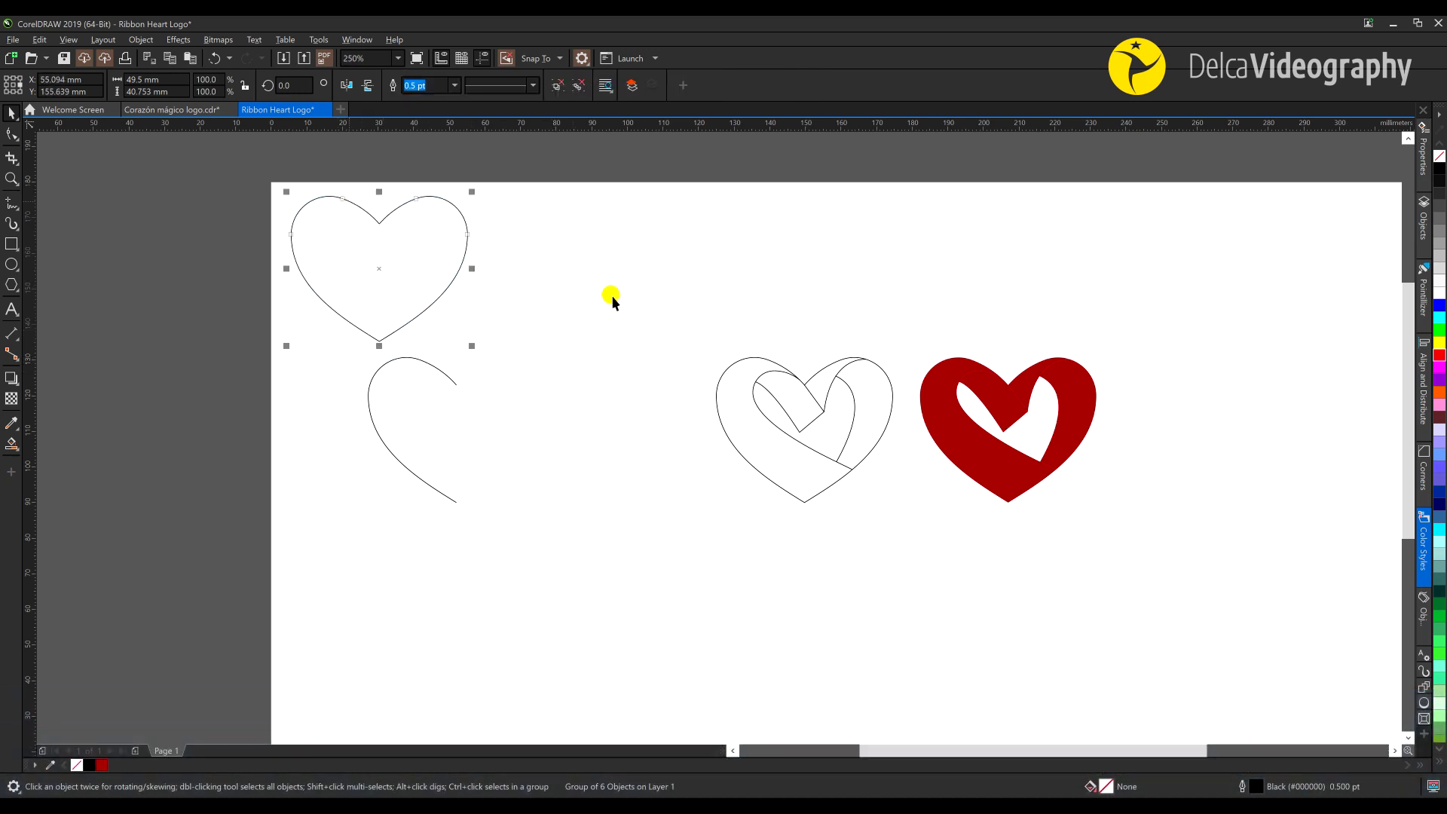
left_click_drag(804, 431, 413, 613)
Select the whole red ribbon heart and move it left to a centre X of about 172.6 mm
left_click_drag(823, 313, 1138, 548)
left_click_drag(999, 463, 800, 455)
scroll(814, 427, "up", 1)
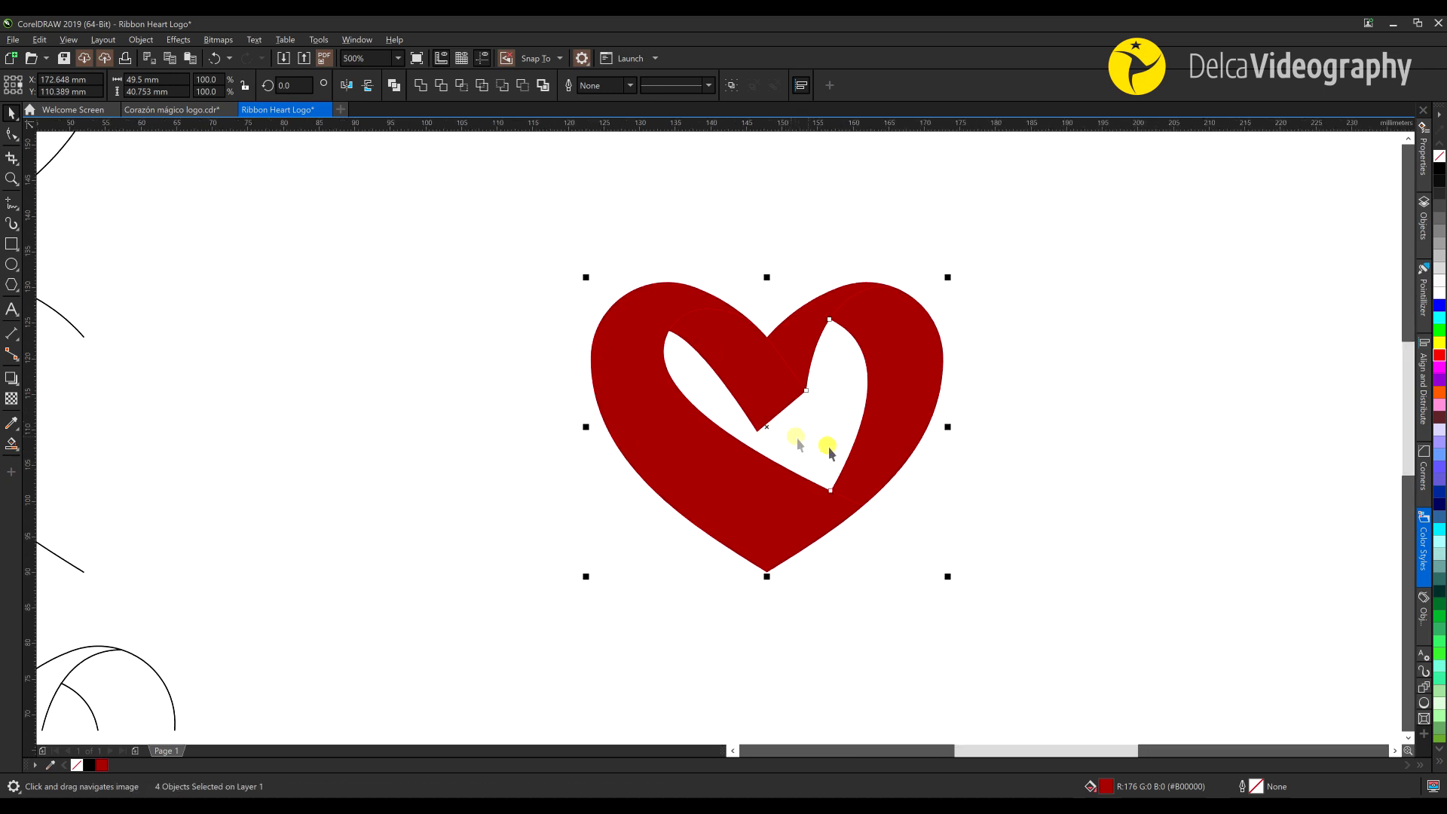
Apply a linear fountain fill to the folded end, running from dark red at its upper left to white at its lower right
left_click(600, 488)
left_click(735, 361)
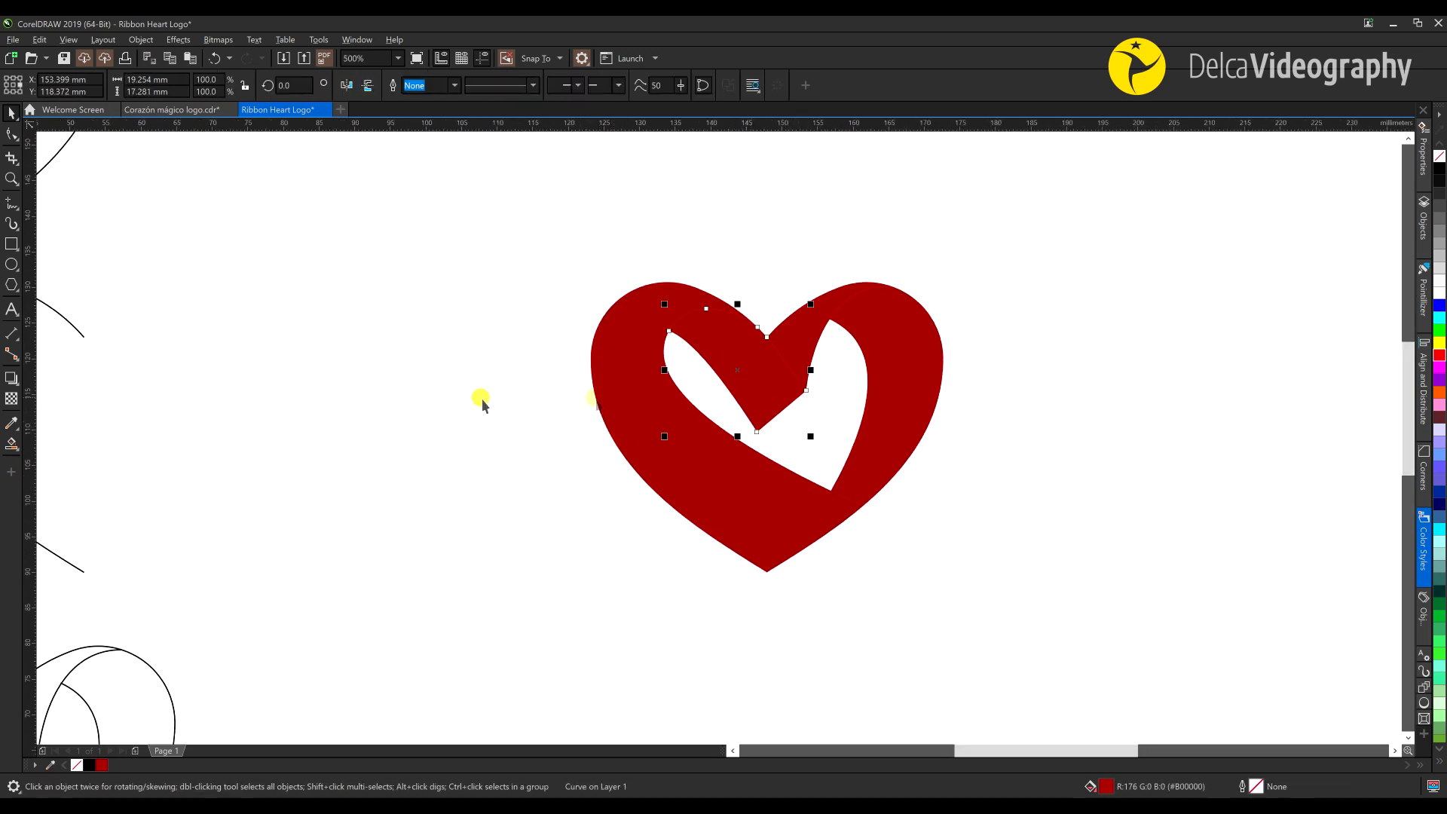
left_click(11, 442)
left_click(105, 453)
left_click_drag(788, 417, 666, 299)
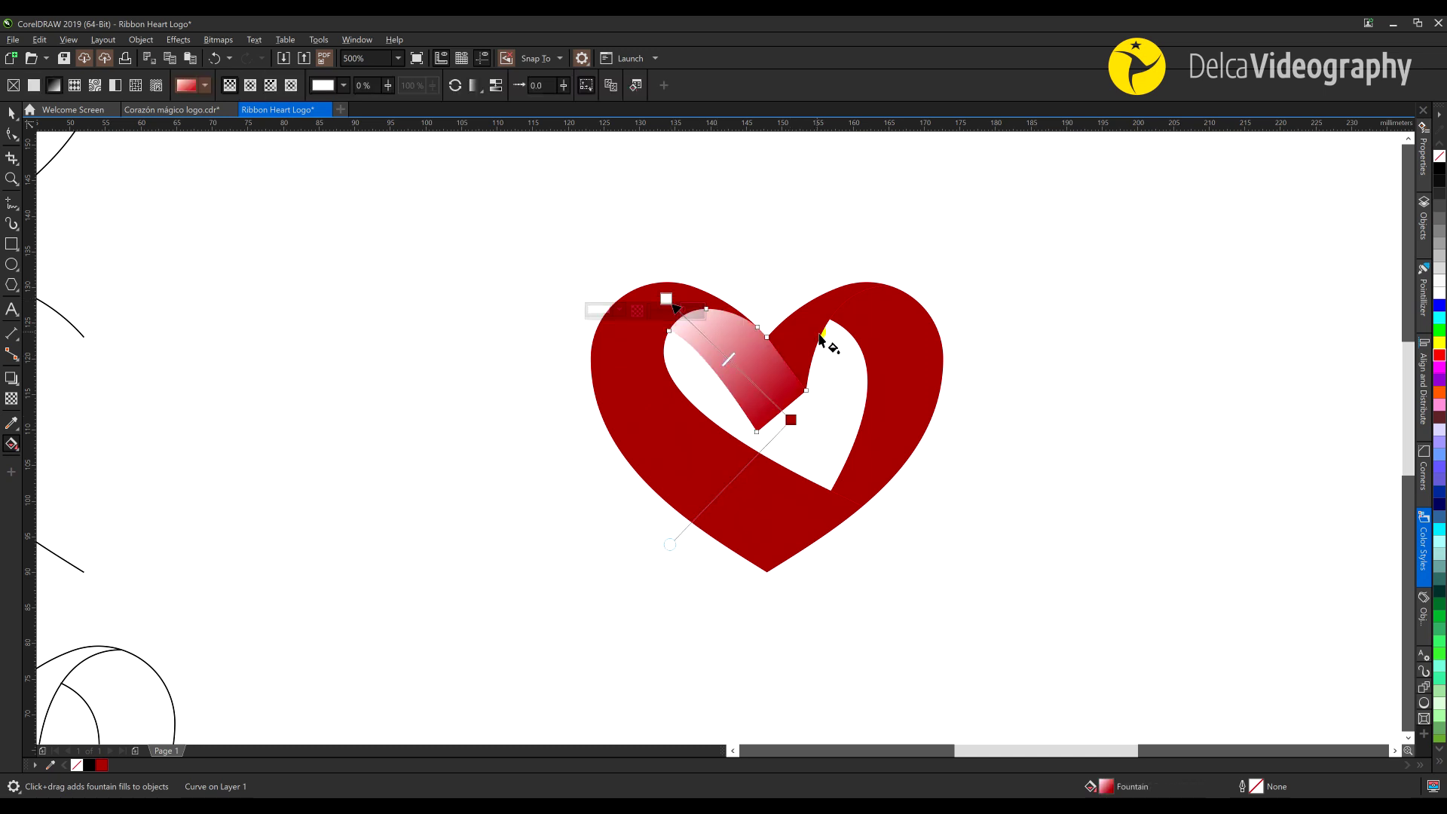
left_click(457, 86)
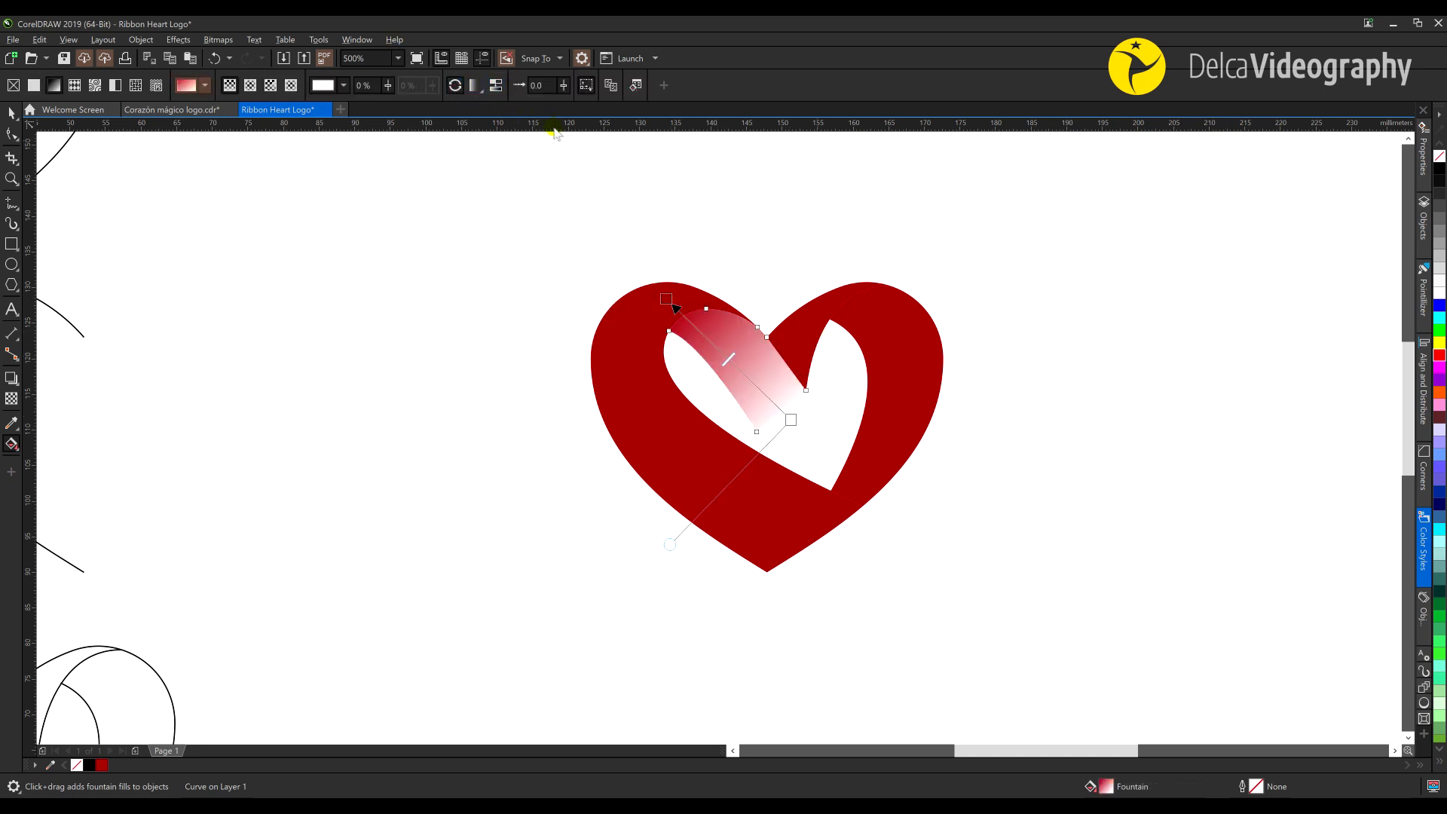
left_click_drag(678, 309, 688, 314)
Darken the upper-left colour of the folded end's gradient with a deeper red mixed with black
scroll(1439, 641, "down", 5)
scroll(1441, 667, "down", 3)
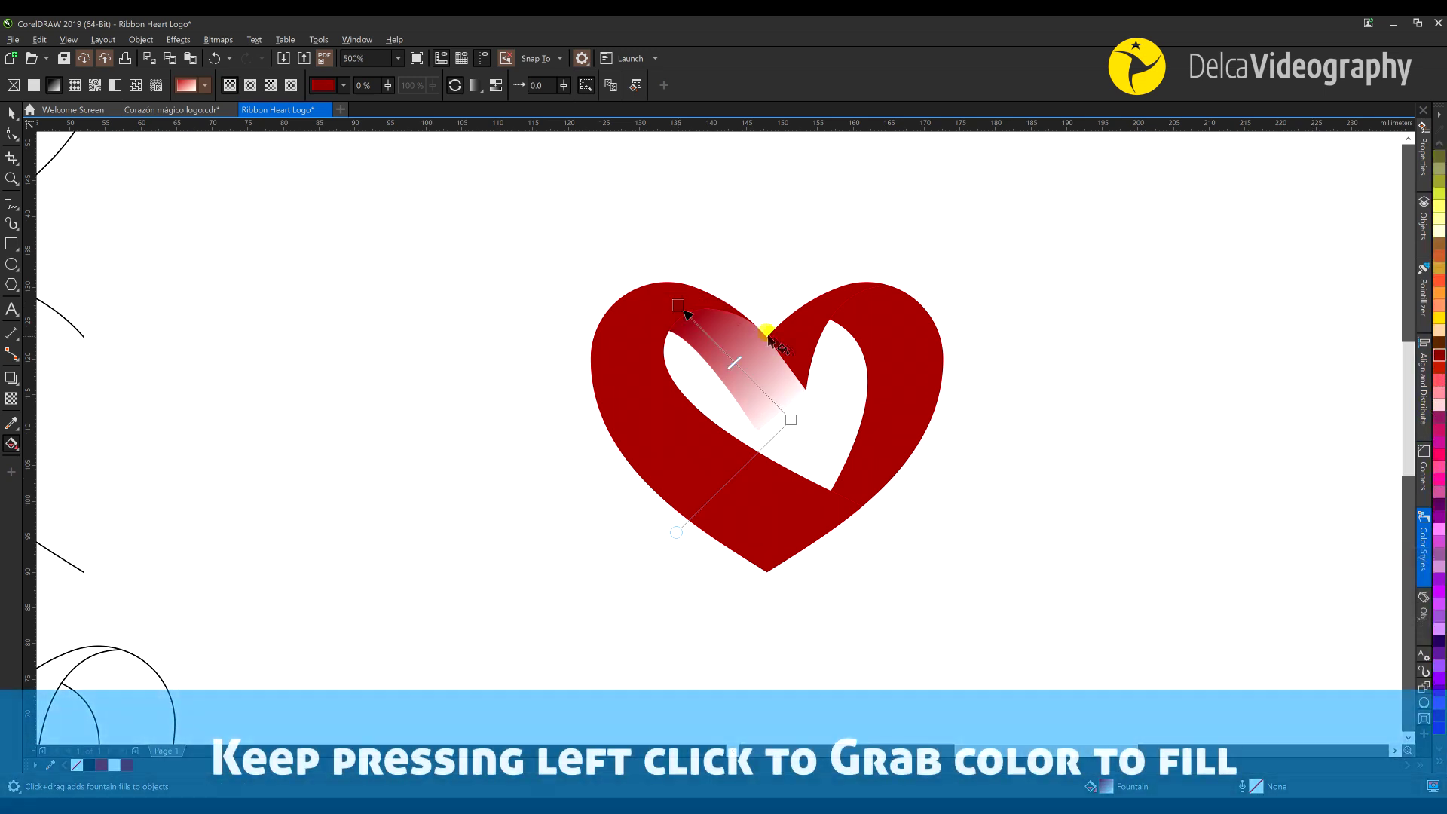
scroll(1441, 229, "up", 8)
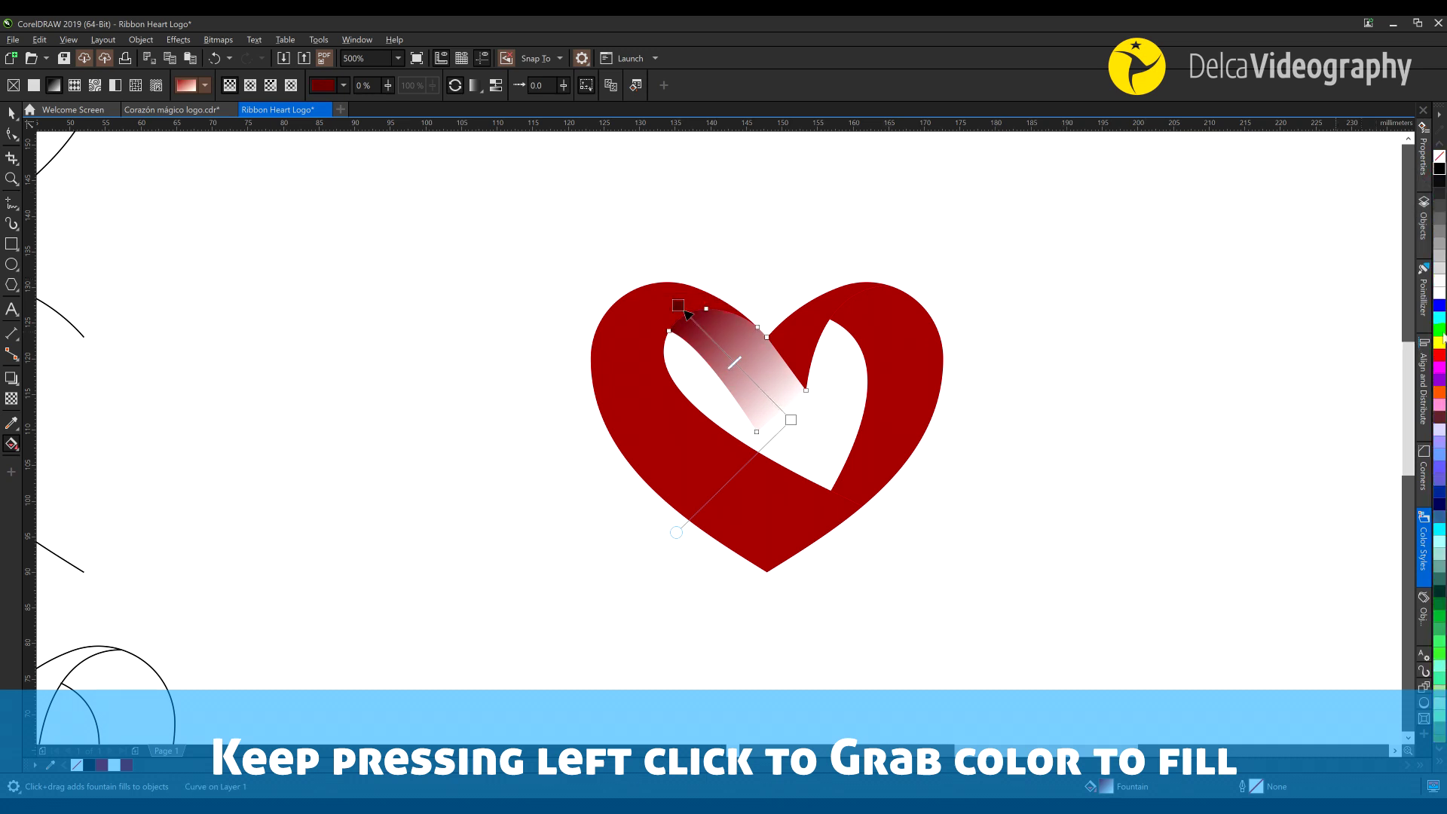
Set the lower-right colour of the folded end's gradient to red and lighten it by mixing in white
left_click_drag(1438, 355, 925, 372)
left_click_drag(794, 426, 791, 421)
left_click(1440, 292, "ctrl")
left_click(1440, 293, "ctrl")
left_click(1439, 292, "ctrl")
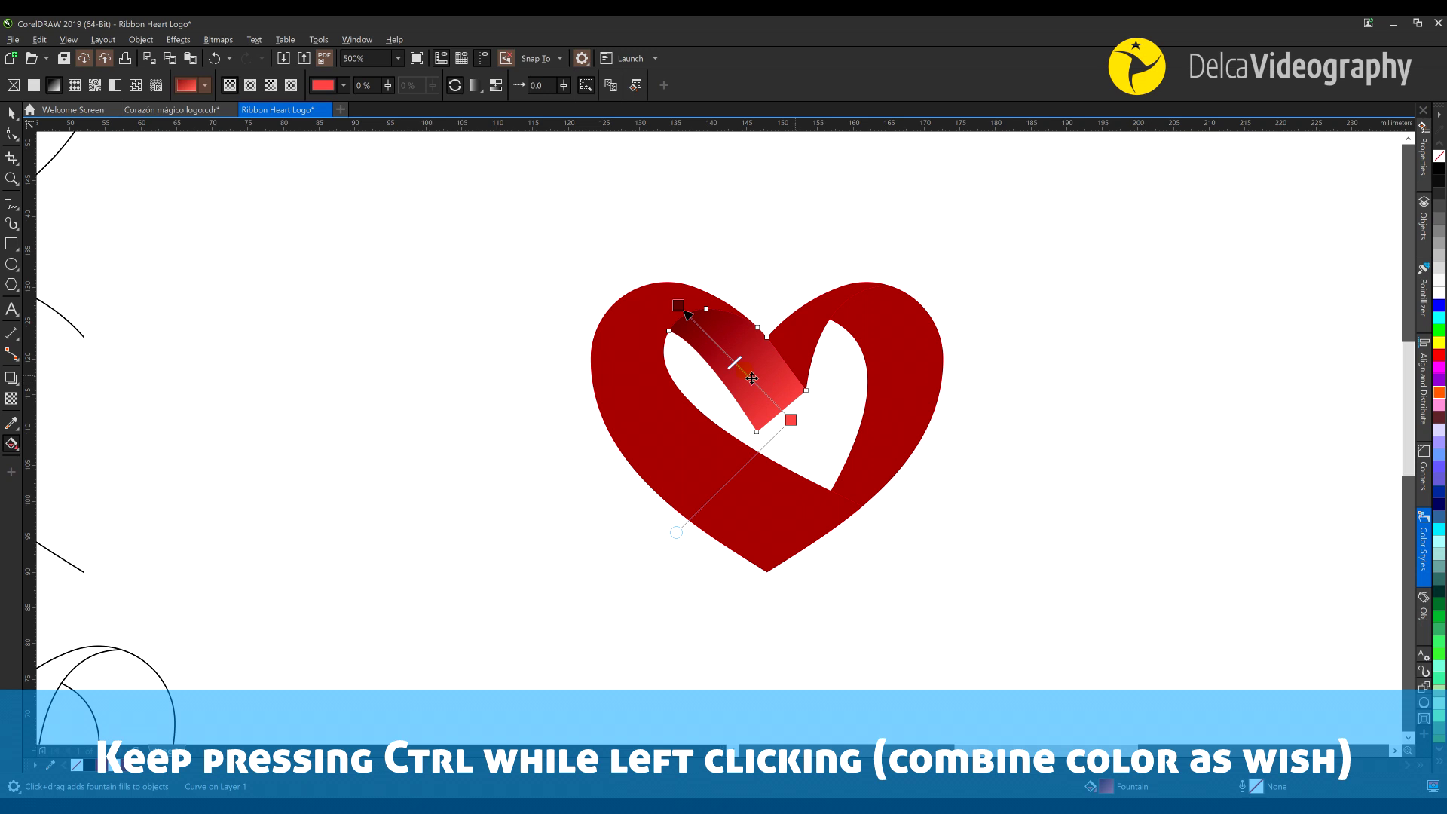
Mix more black into the gradient's dark start and more white into its red end on the folded piece
left_click(681, 307)
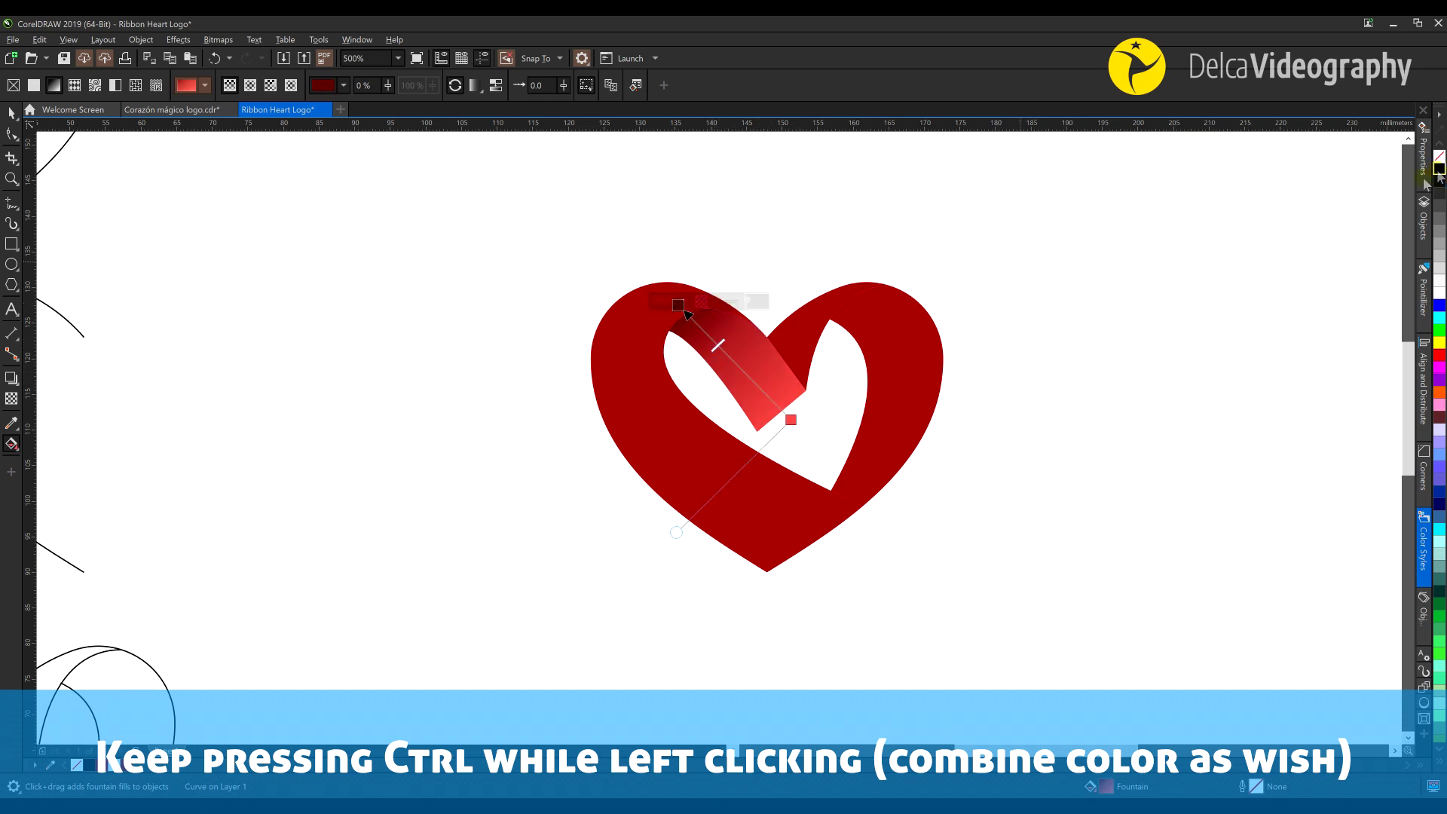
left_click(789, 420)
left_click(1439, 294, "ctrl")
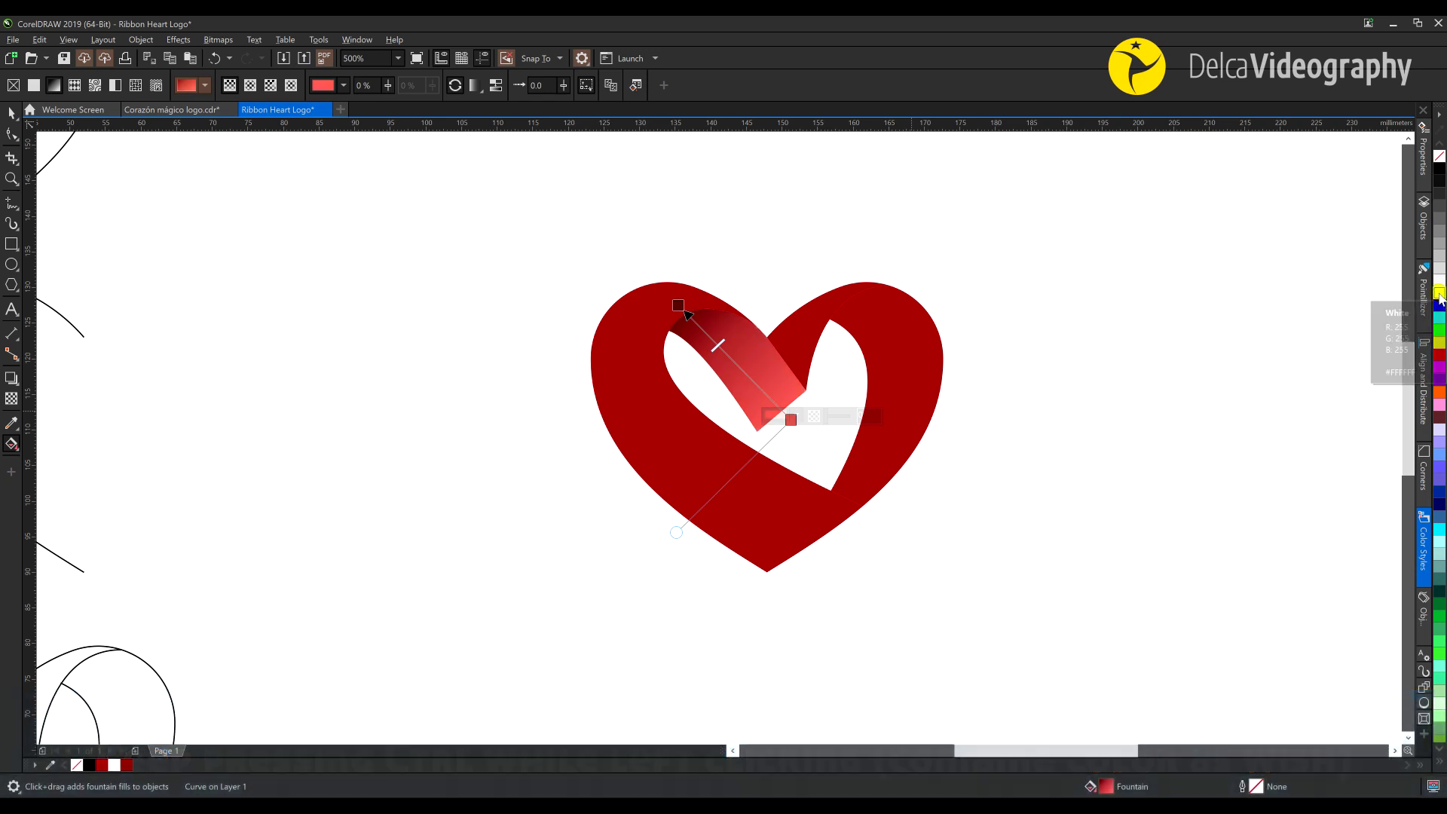
left_click(1439, 295, "ctrl")
left_click(1047, 401)
left_click(743, 350)
left_click(746, 356)
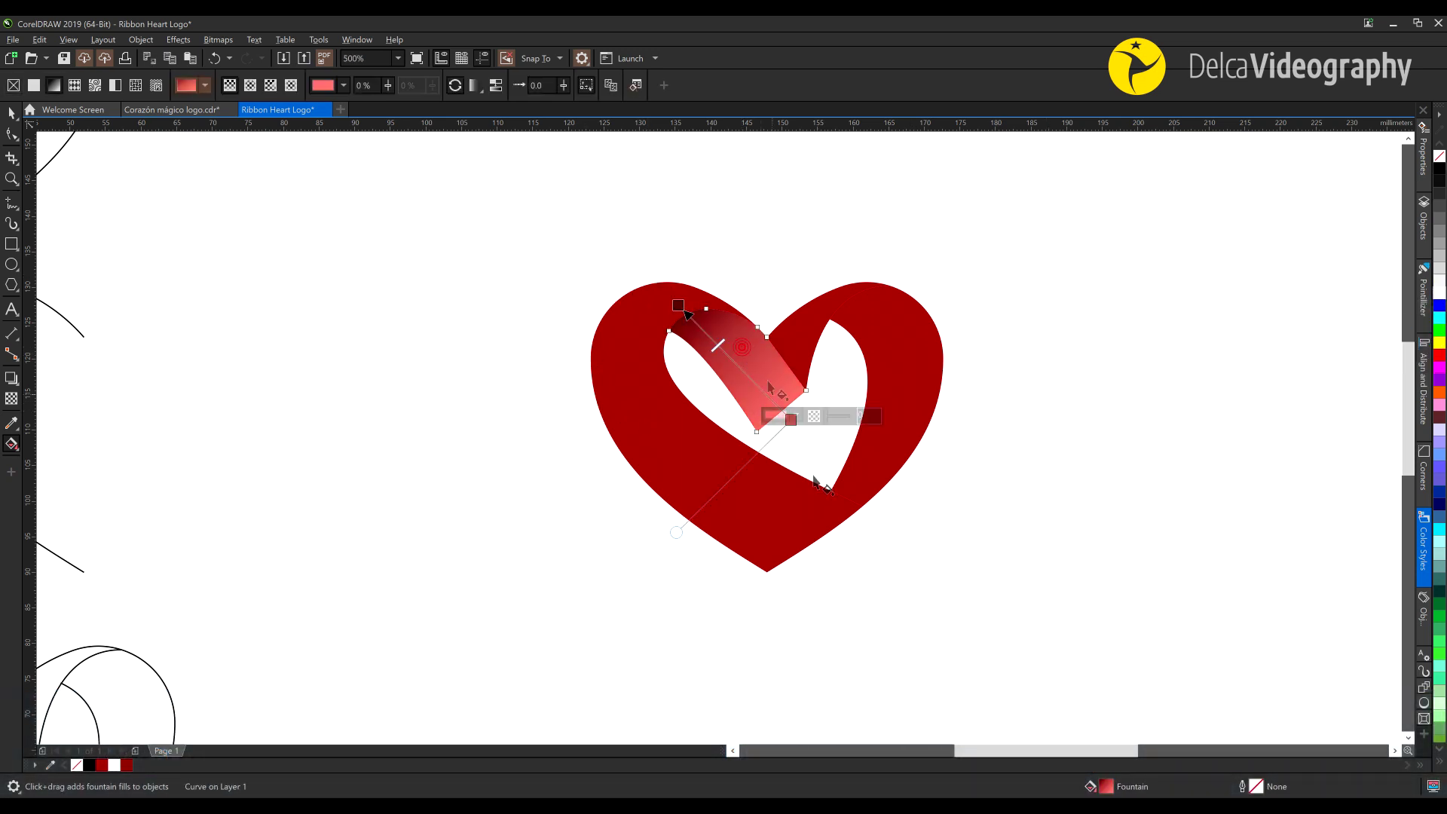
Apply a linear fountain fill to the right ribbon piece, from dark red at its top to light red at its lower end, and adjust its direction
left_click(908, 392)
left_click_drag(931, 485, 840, 505)
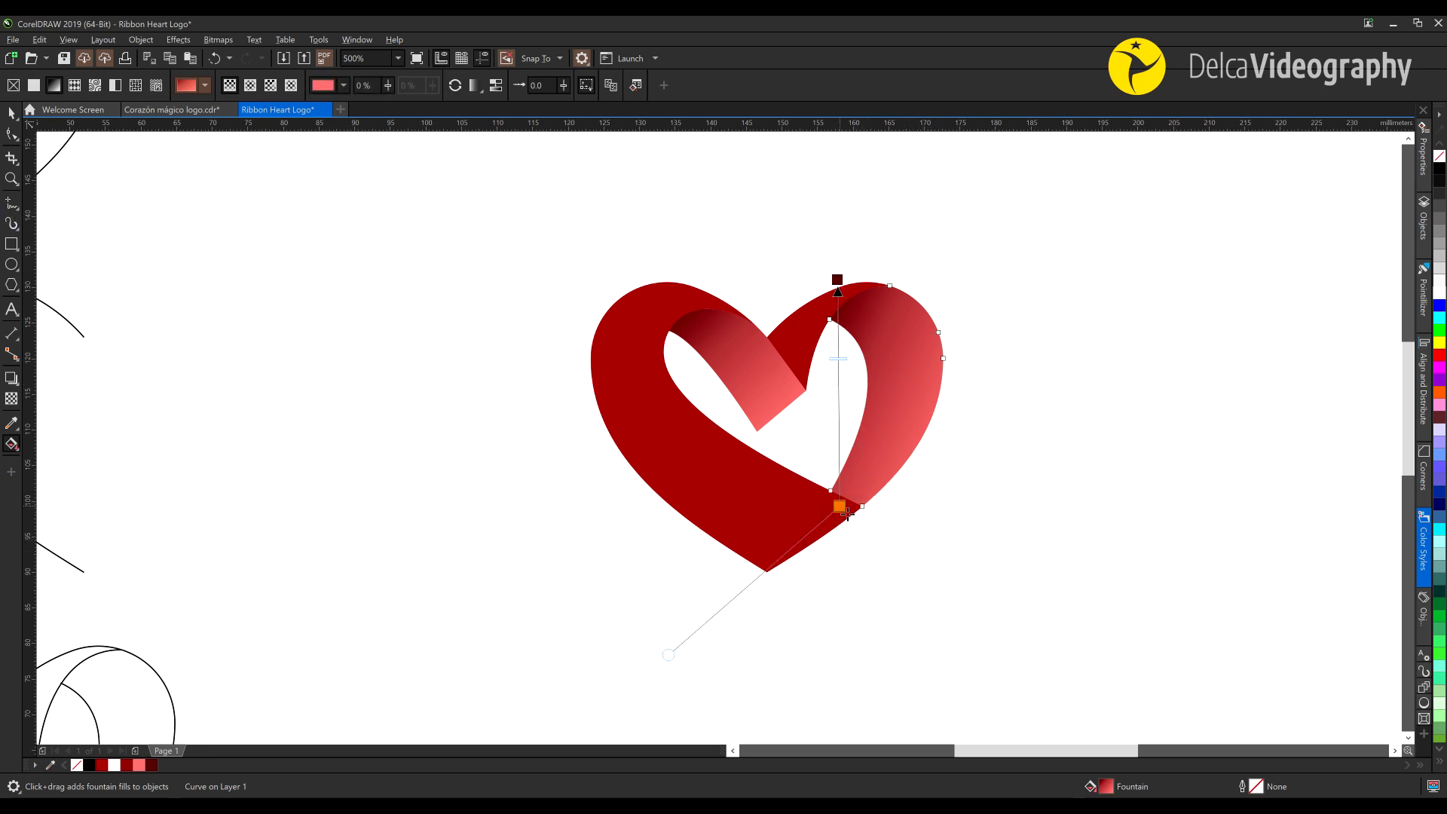
left_click_drag(837, 280, 873, 279)
left_click_drag(643, 624, 733, 550)
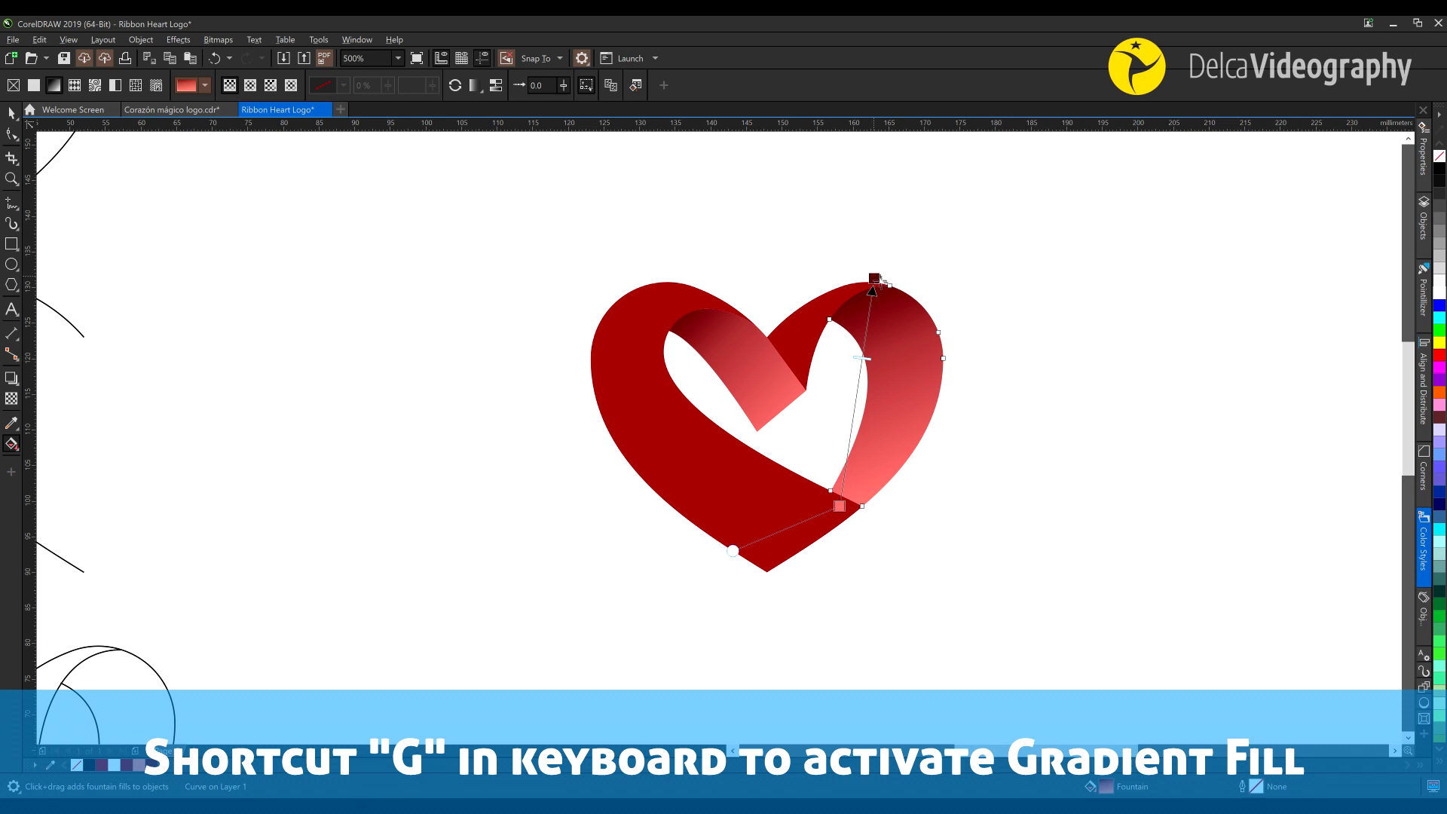
left_click_drag(875, 279, 872, 270)
Mix yellow and white into the light lower colour of the right ribbon piece's gradient to turn it salmon
left_click(839, 505)
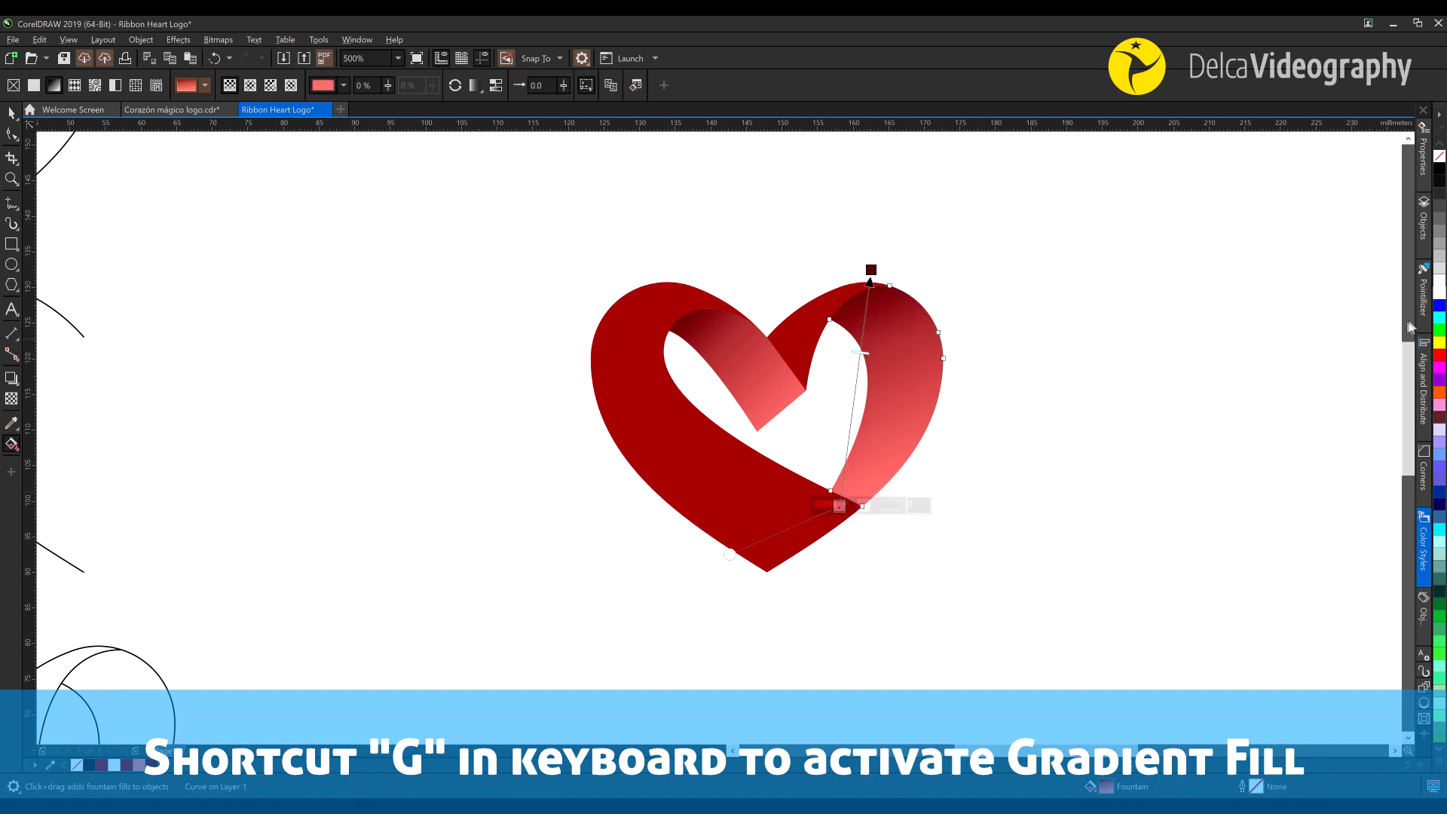
left_click(1439, 343, "ctrl")
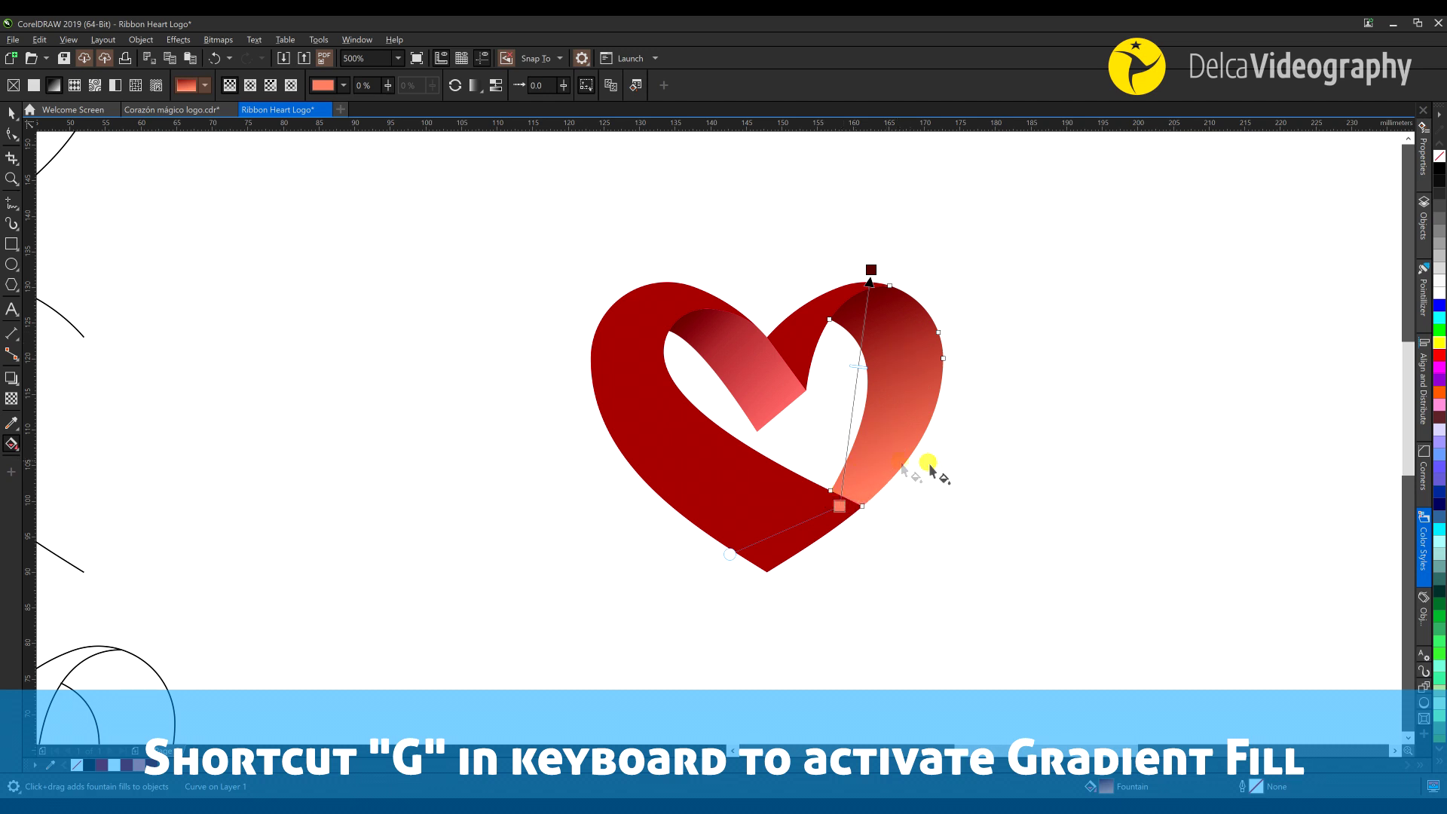
left_click(965, 466)
left_click(837, 482)
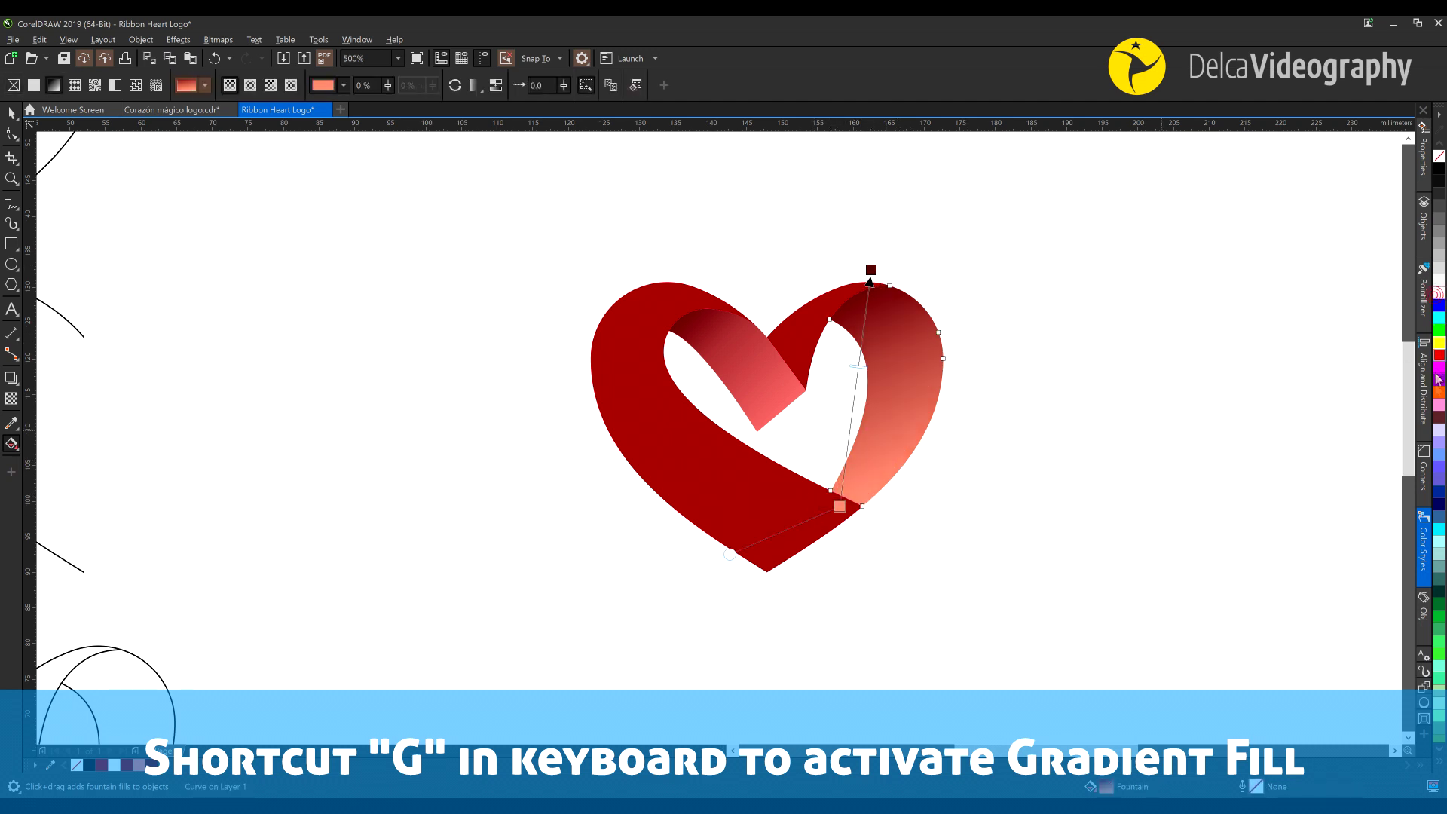
left_click(1440, 294, "ctrl")
left_click(1002, 504)
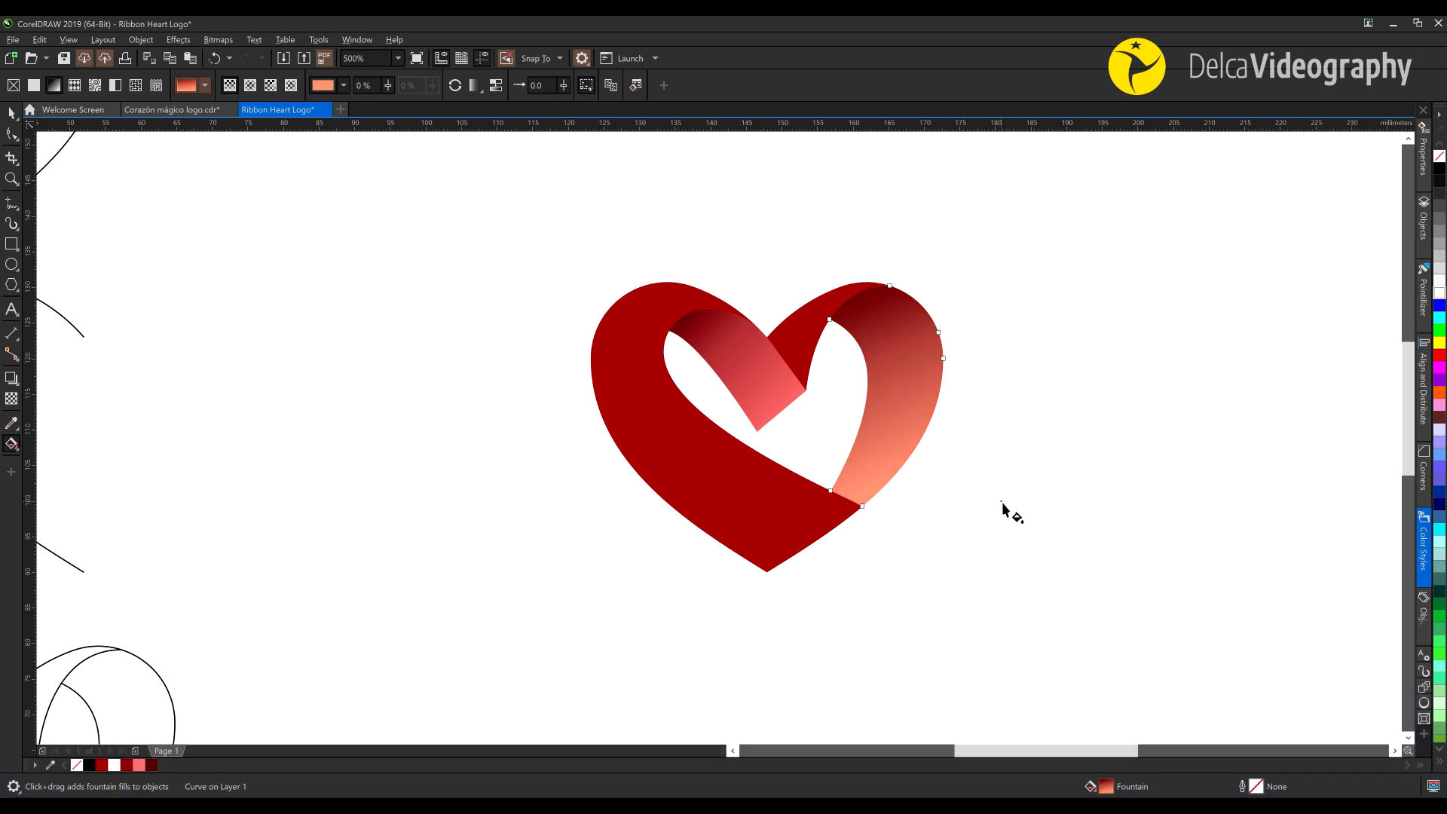
Apply a linear fountain fill to the small upper-middle ribbon piece and reverse it so the dark red lies at its lower end
left_click_drag(893, 482, 925, 487)
left_click(774, 525)
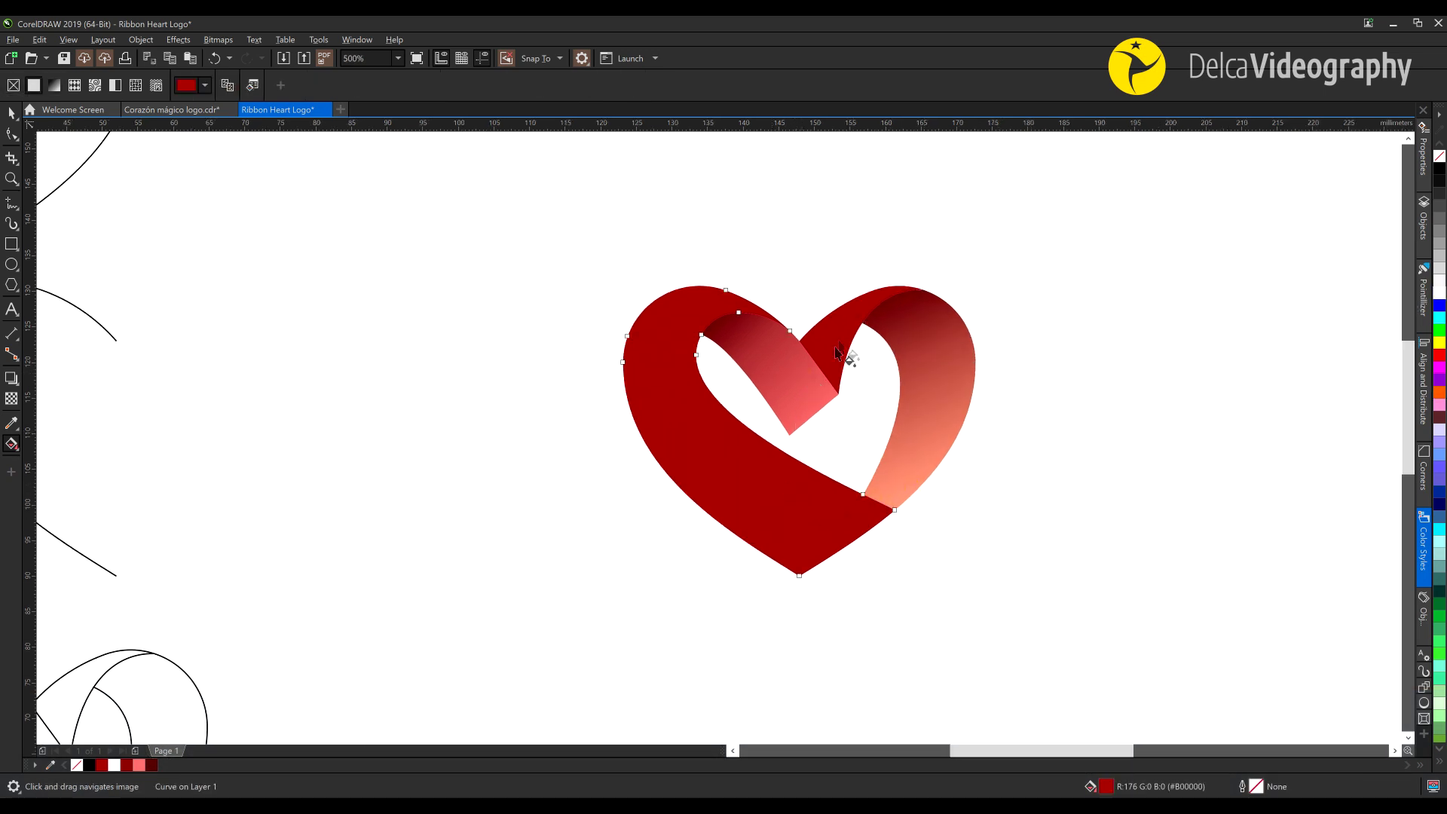
left_click(797, 391)
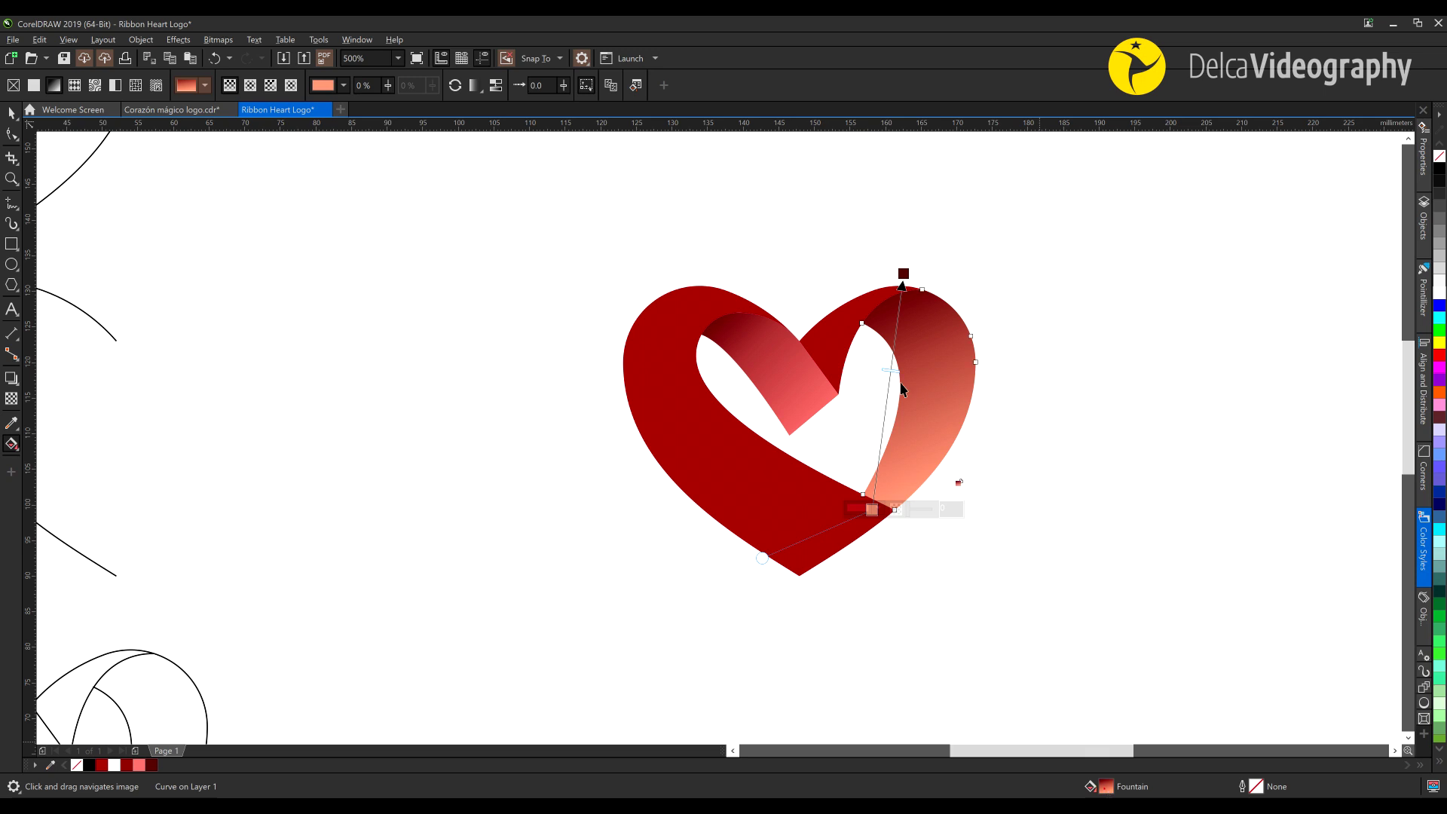
left_click(849, 341)
left_click_drag(819, 397, 819, 387)
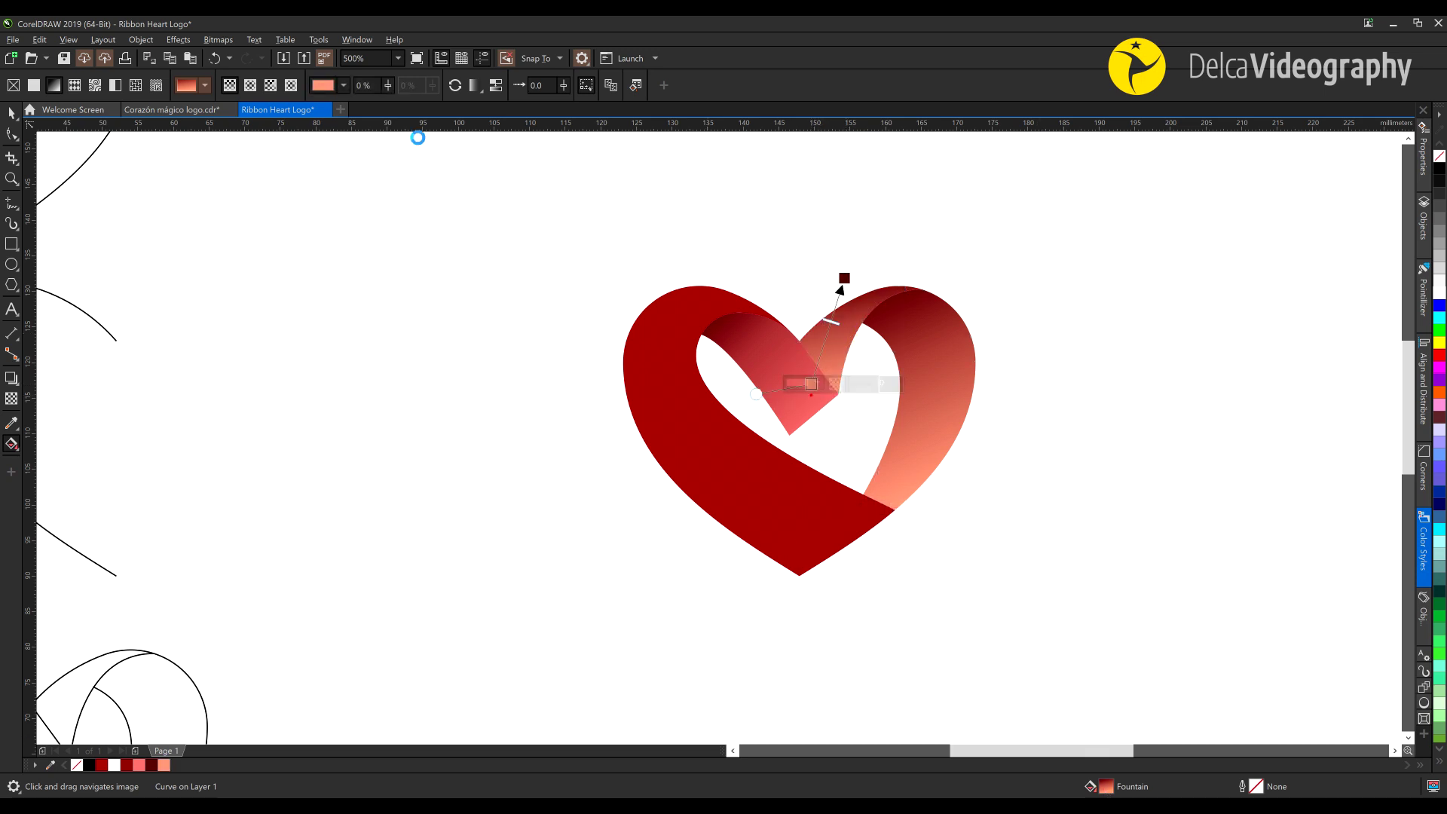
left_click(455, 84)
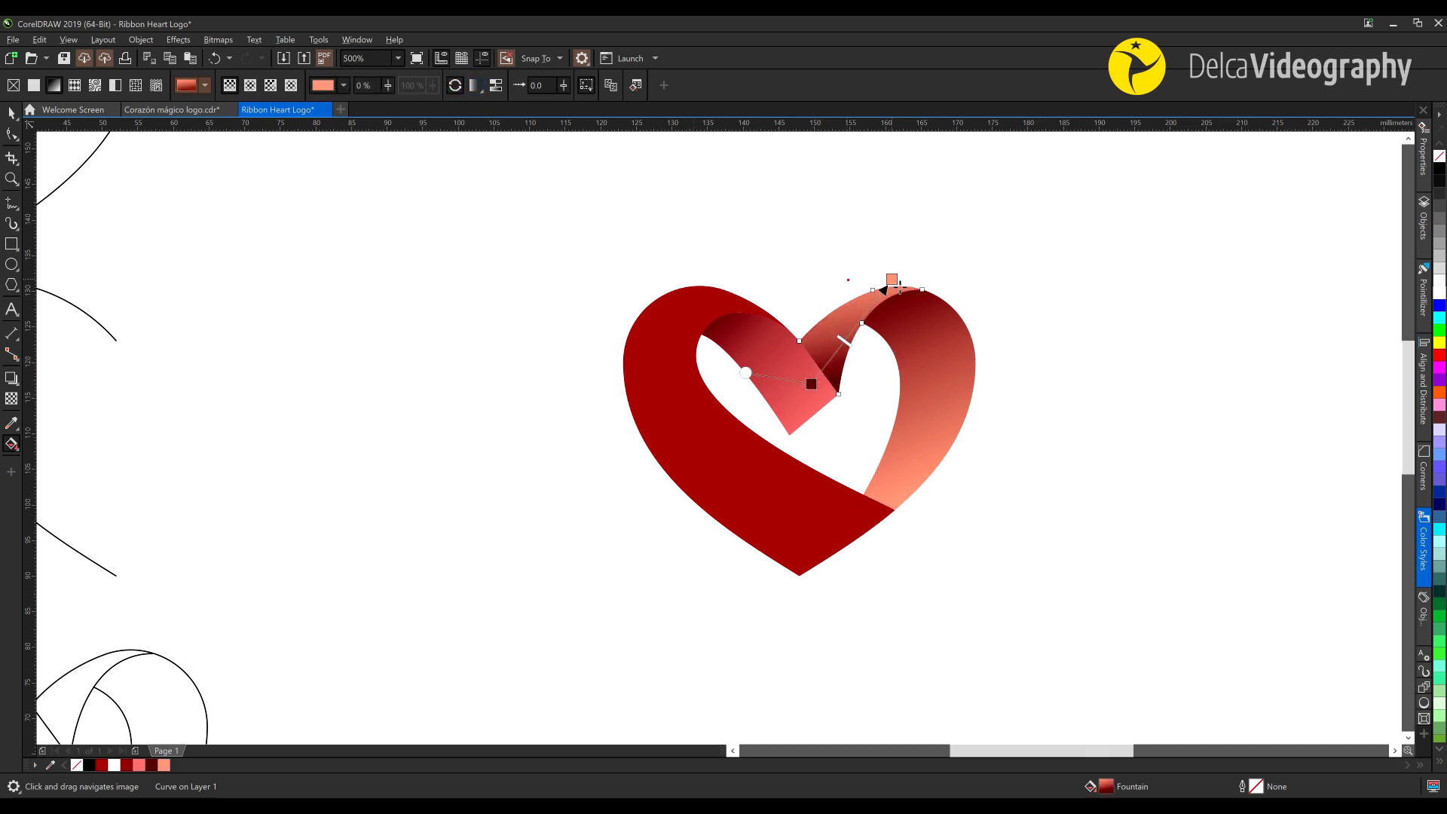
Set the top colour of the upper-middle piece's gradient to red and add a yellow-tinted salmon colour node along it
left_click(892, 279)
left_click(810, 383)
left_click(891, 280)
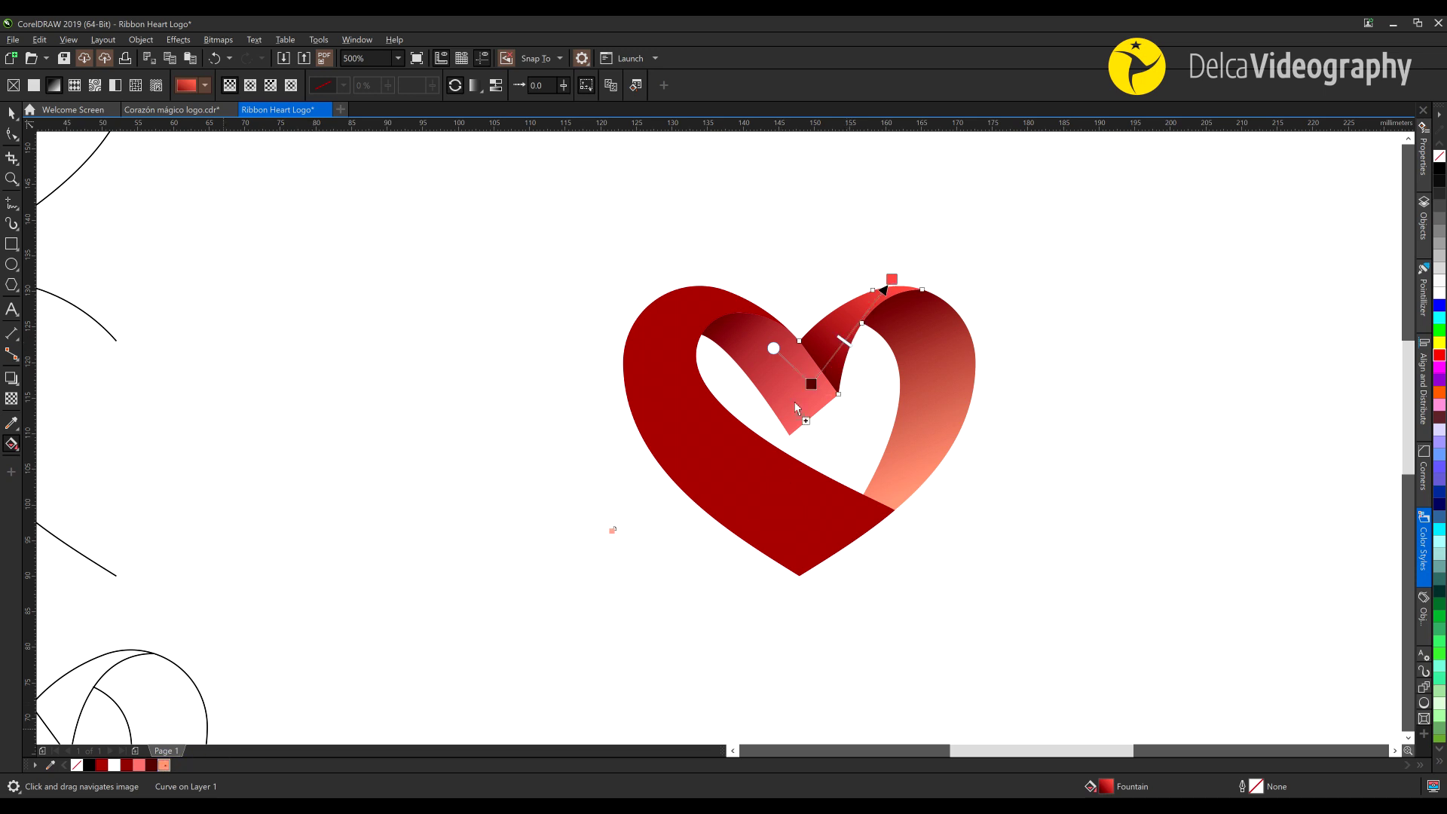
left_click_drag(867, 317, 866, 314)
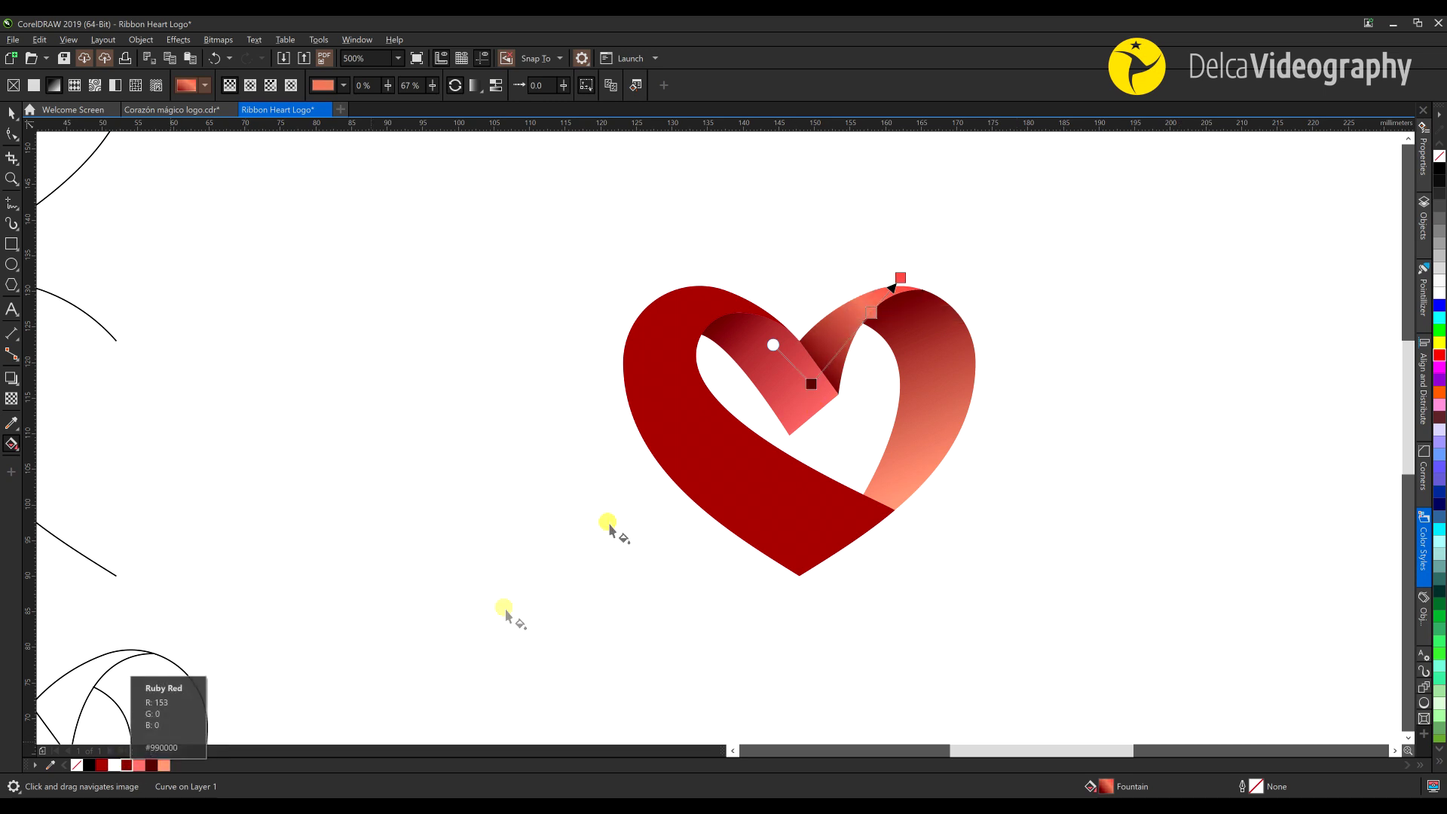
left_click_drag(1439, 345, 1041, 386)
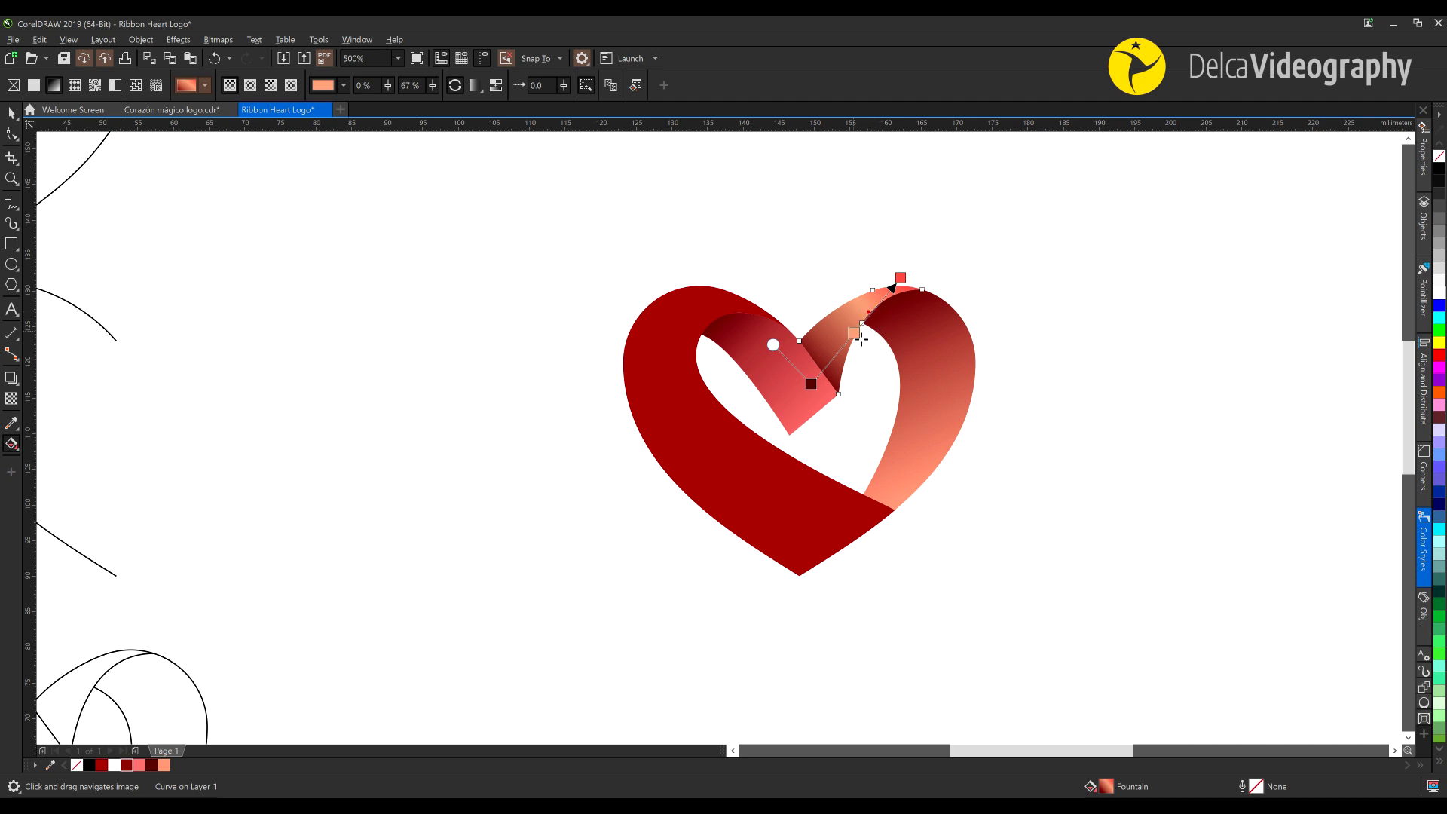
Reposition the upper-middle gradient's salmon node and red end, and tighten its dark end toward the fold
left_click_drag(855, 334, 857, 334)
left_click_drag(900, 279, 912, 277)
left_click_drag(862, 330, 874, 320)
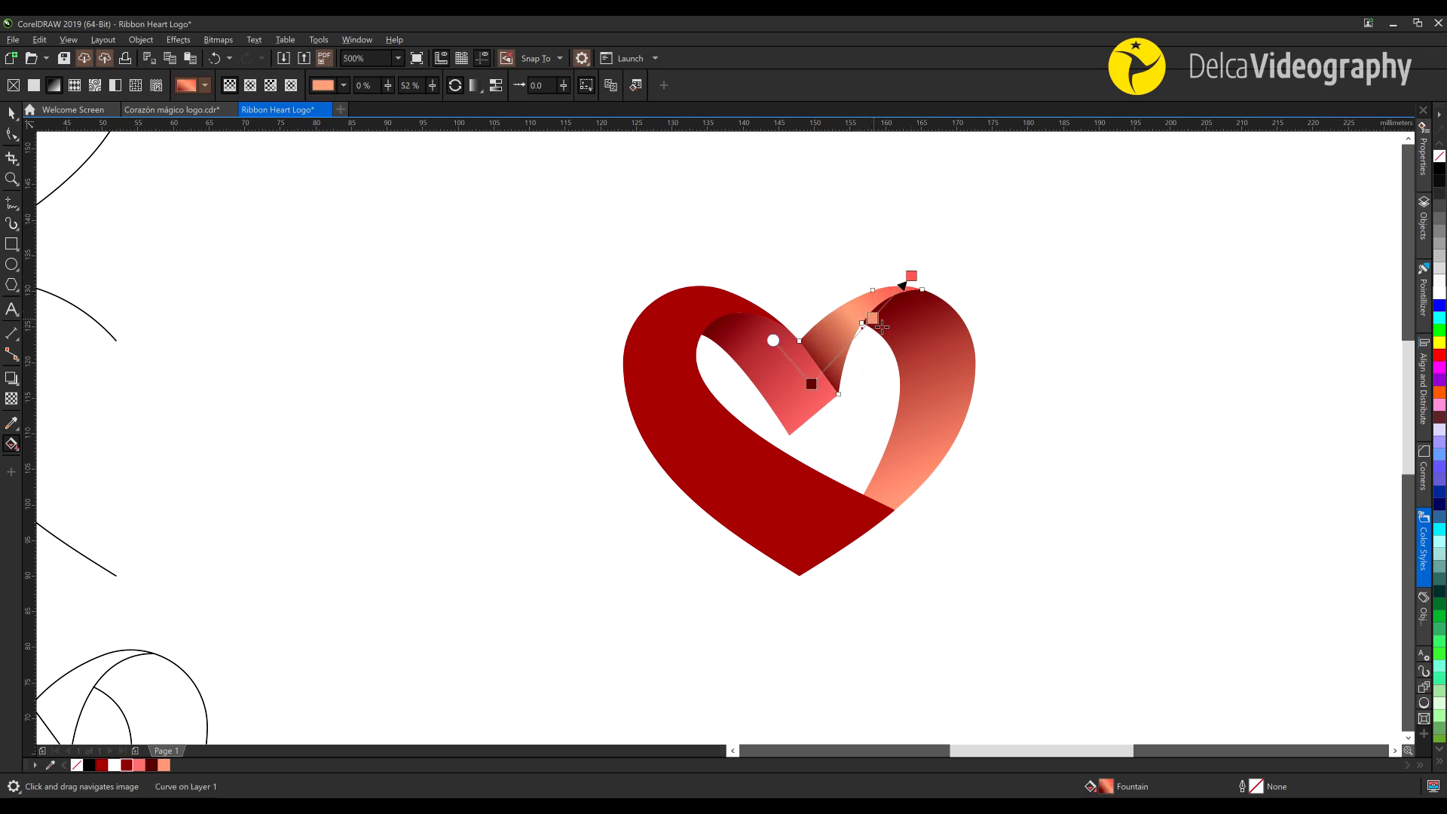
left_click(811, 384)
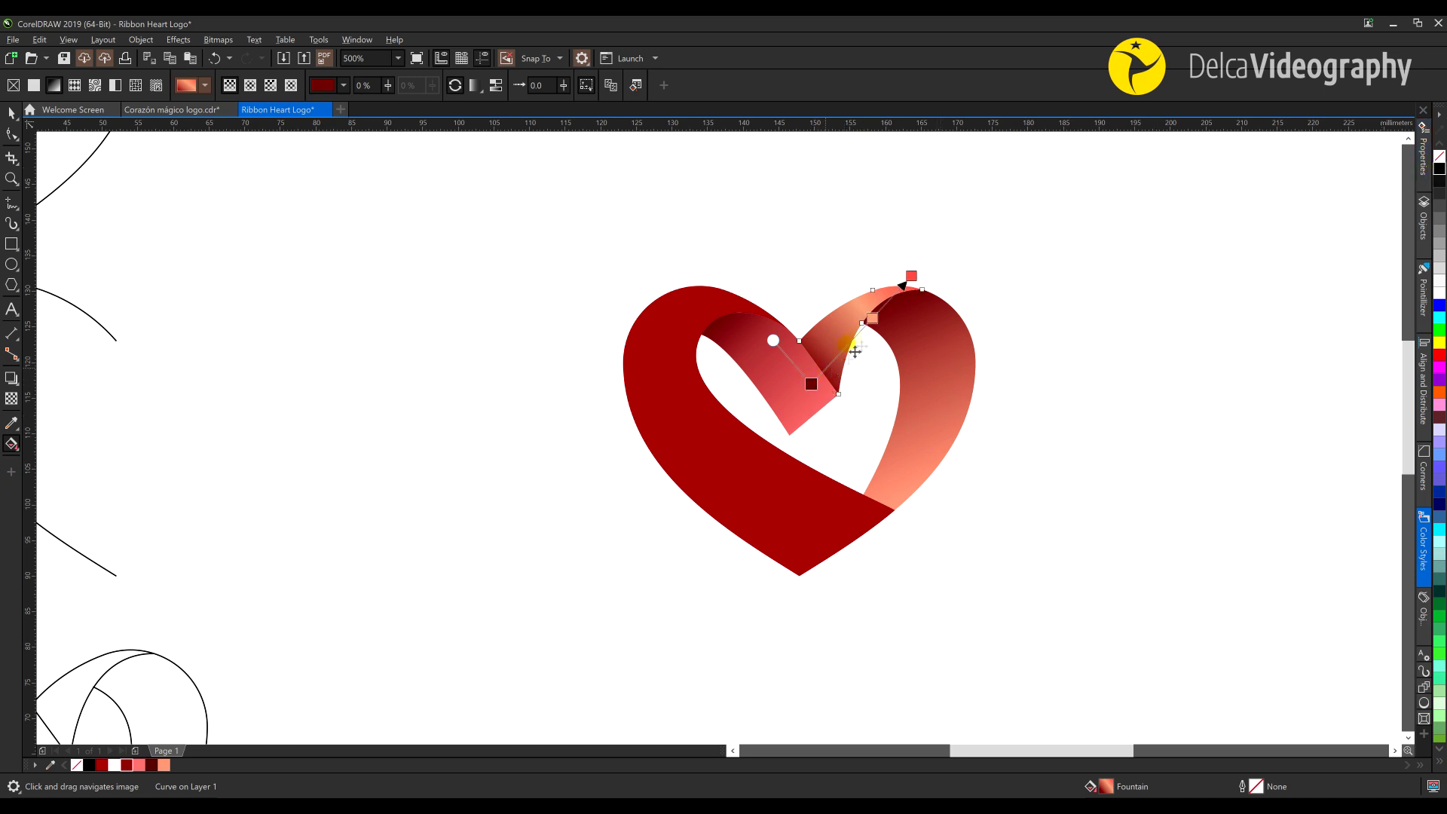
left_click_drag(773, 341, 822, 384)
left_click(975, 273)
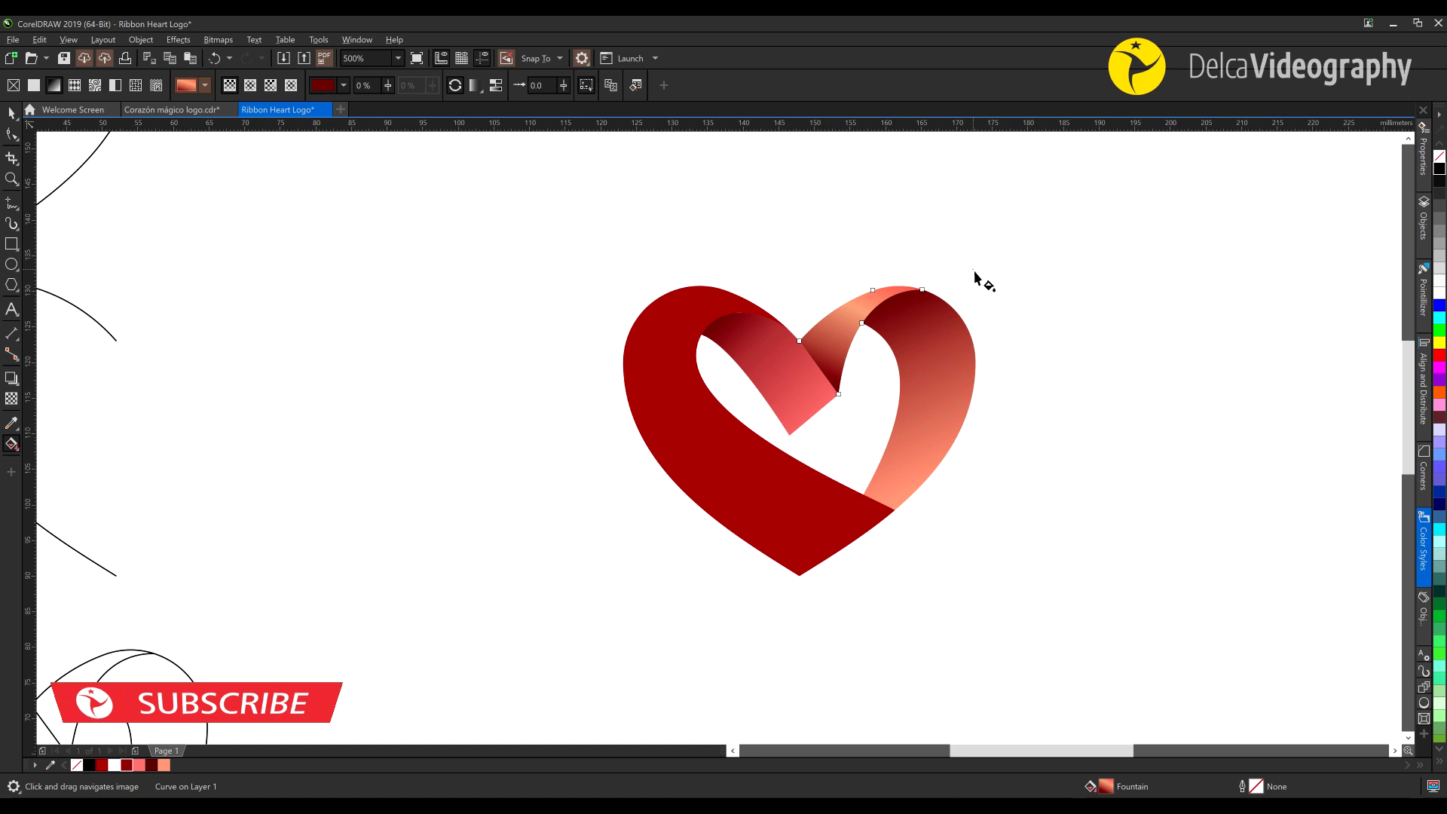
Copy the upper-middle piece's fountain fill onto the large left ribbon piece
key("space")
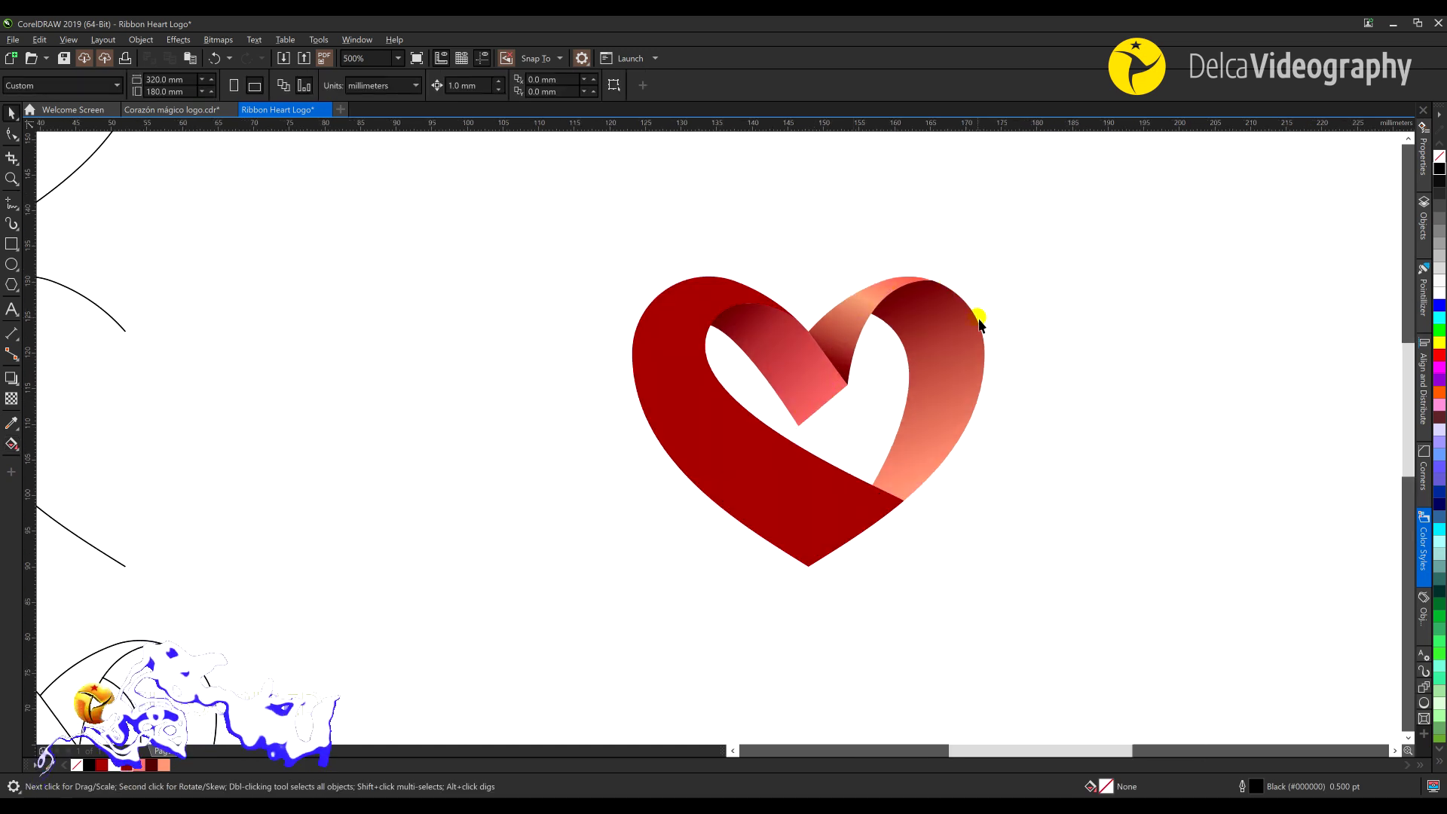
left_click(838, 351)
key("g")
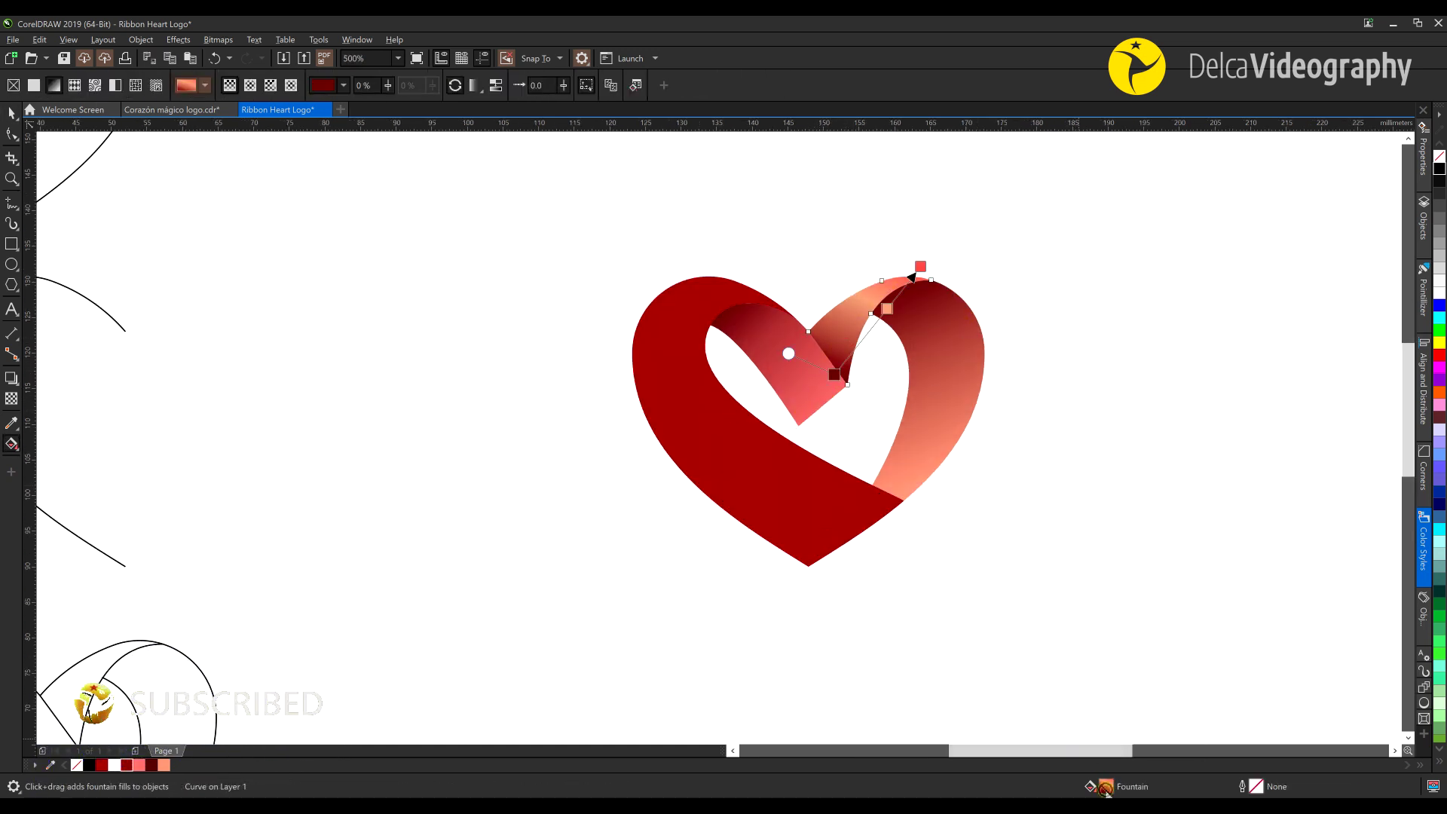
left_click_drag(1105, 786, 806, 518)
Stretch the large left piece's gradient from dark red beside the heart's lower tip to red at its upper left, and adjust the salmon node
left_click_drag(690, 541, 873, 553)
left_click_drag(880, 249, 663, 281)
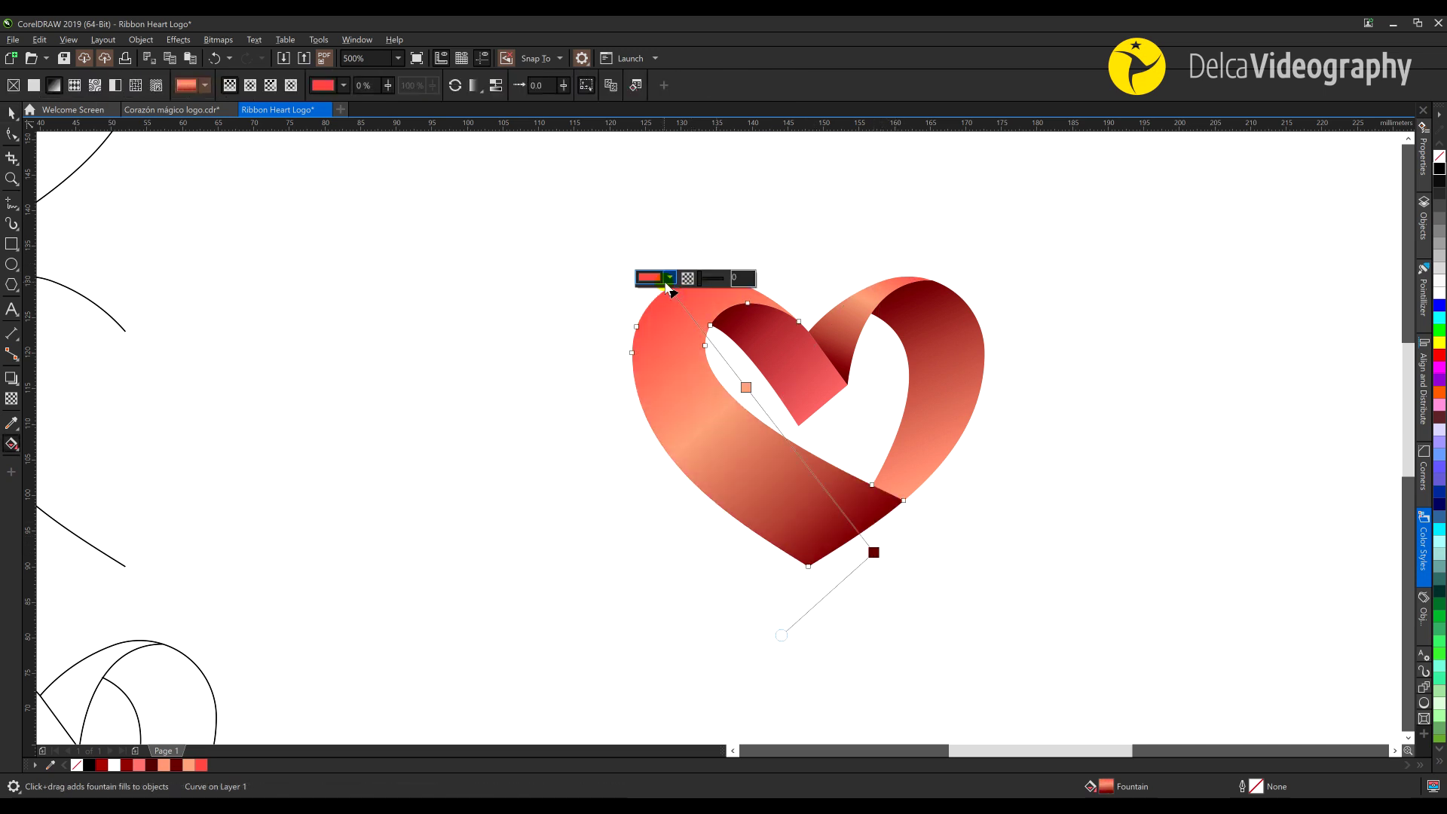
left_click_drag(753, 393, 741, 379)
left_click_drag(874, 553, 867, 552)
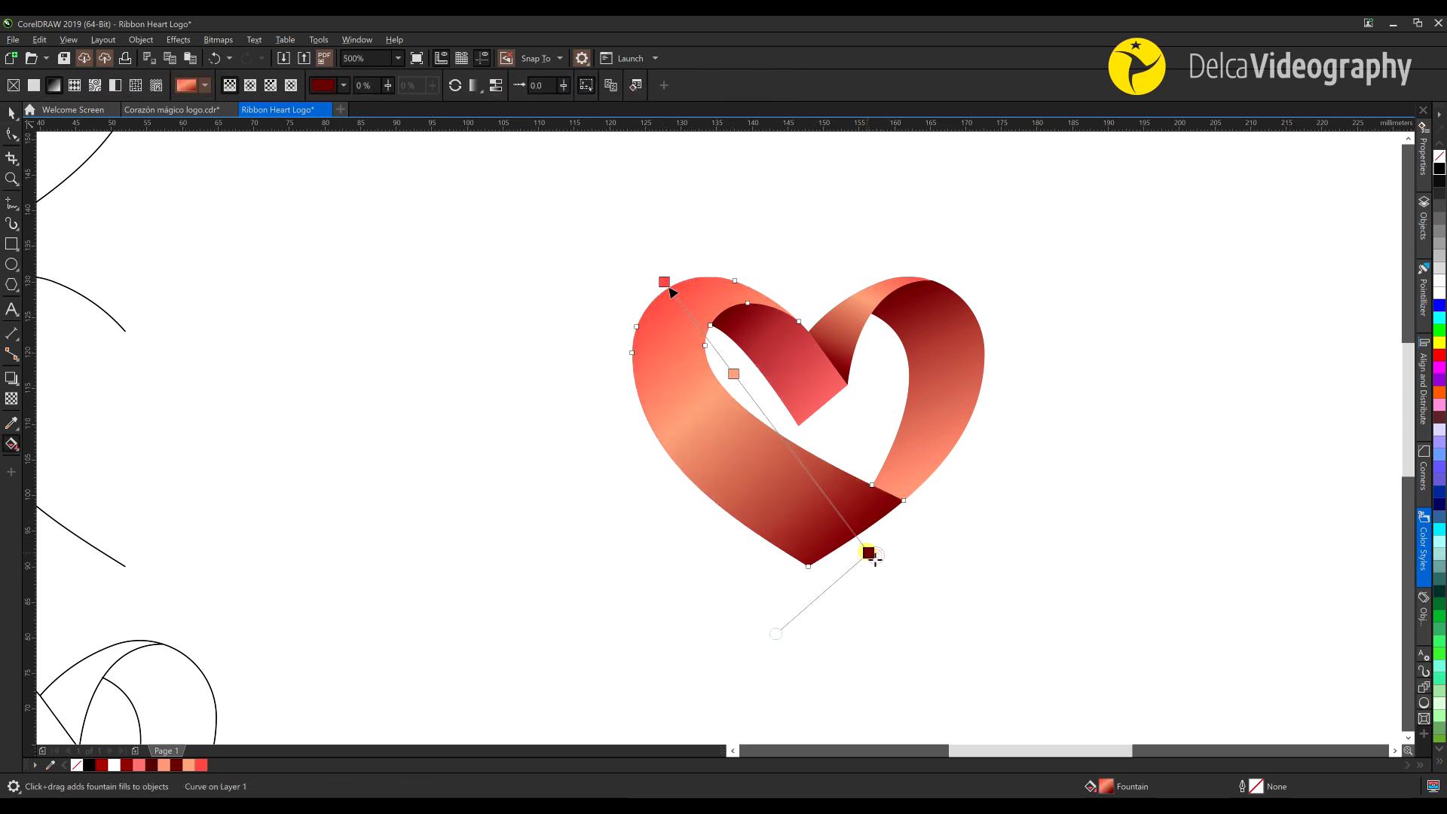
Add two Ruby Red nodes to the middle of the large left piece's gradient and set its lower end colour to red
left_click_drag(125, 765, 806, 470)
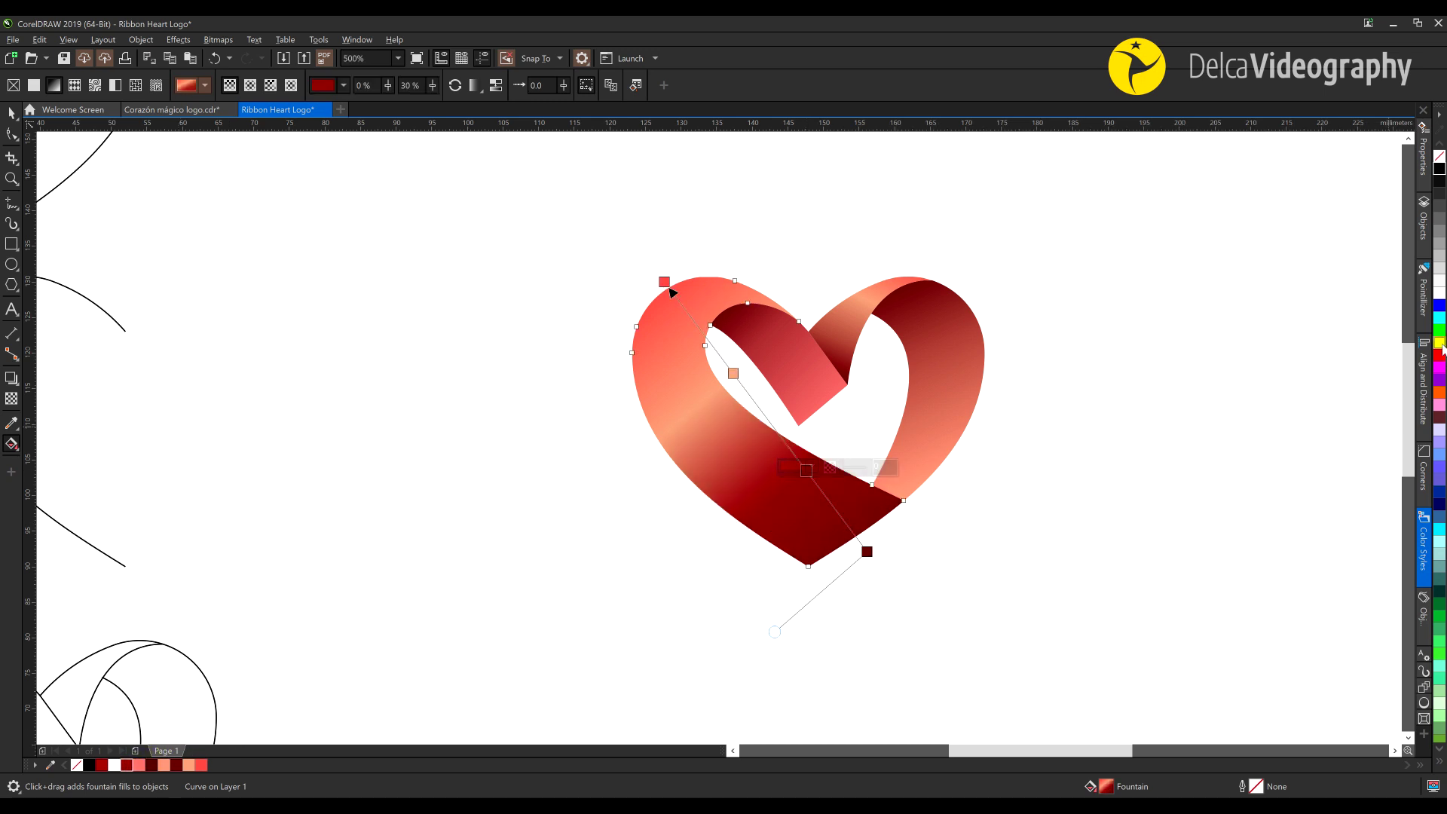
left_click_drag(867, 556, 867, 552)
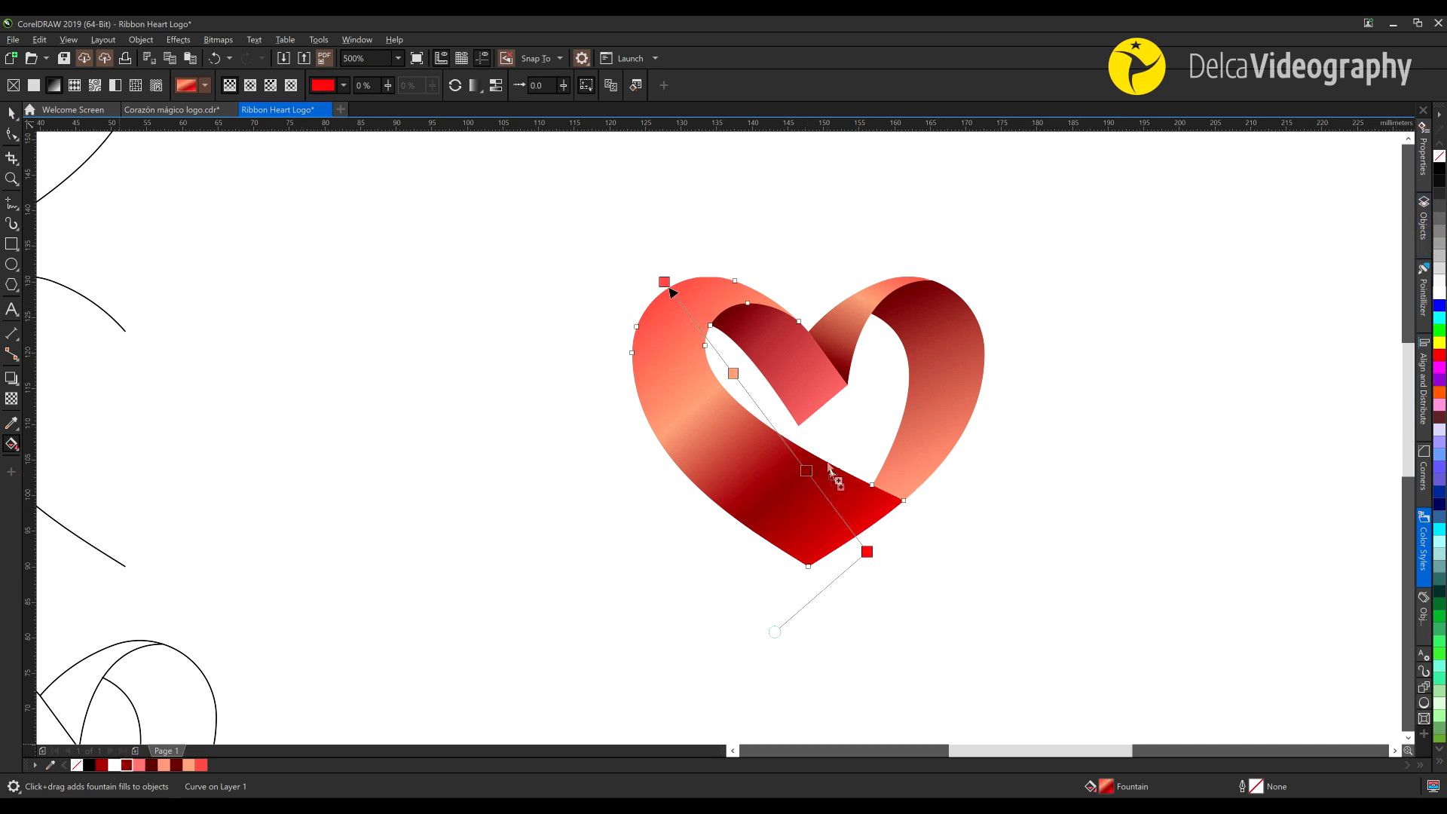
left_click_drag(780, 437, 781, 437)
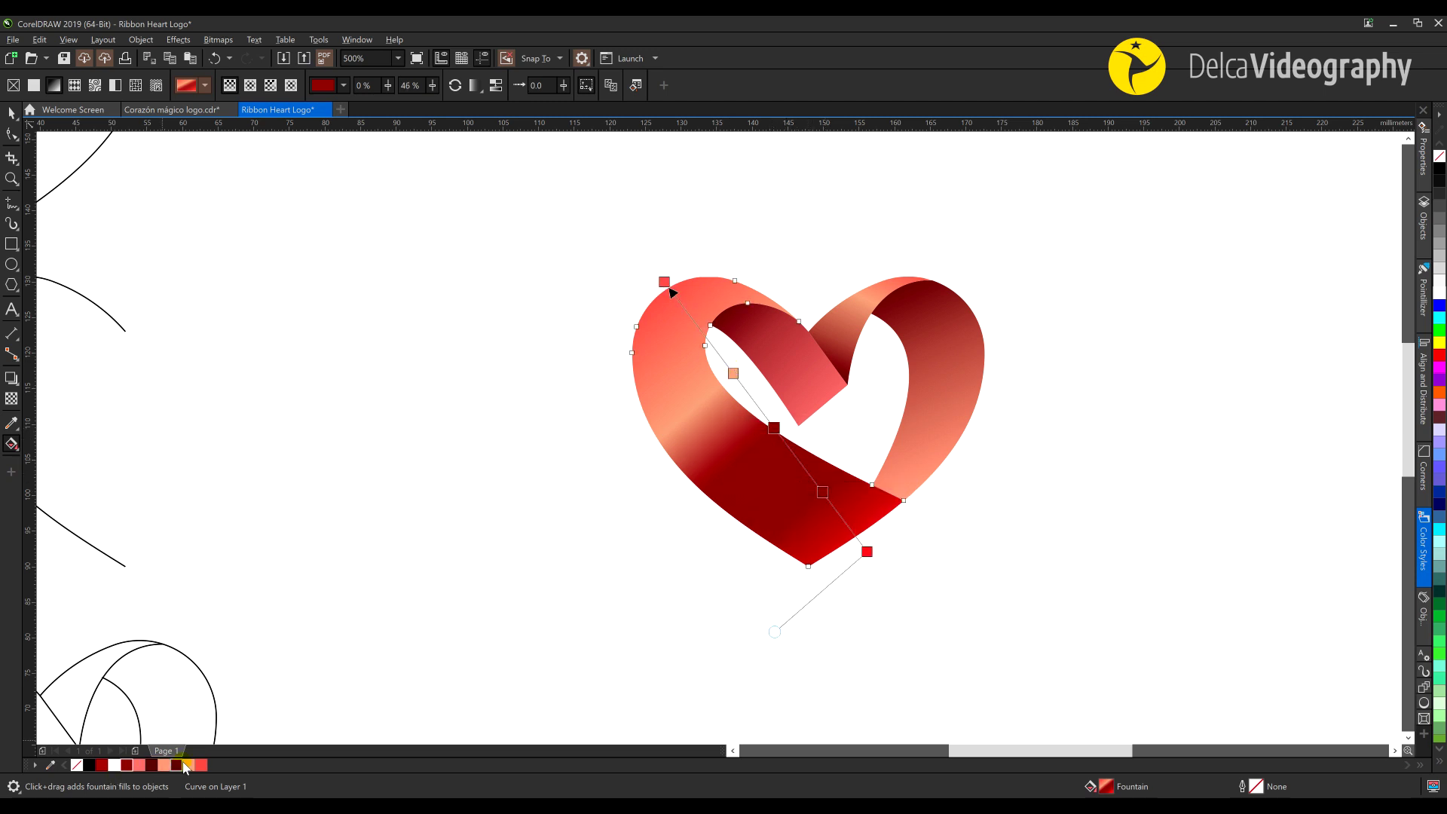
Add a salmon node near the gradient's upper-left end, turn on smooth transitions, and shift the upper Ruby Red node toward the lower tip
left_click_drag(711, 344, 711, 345)
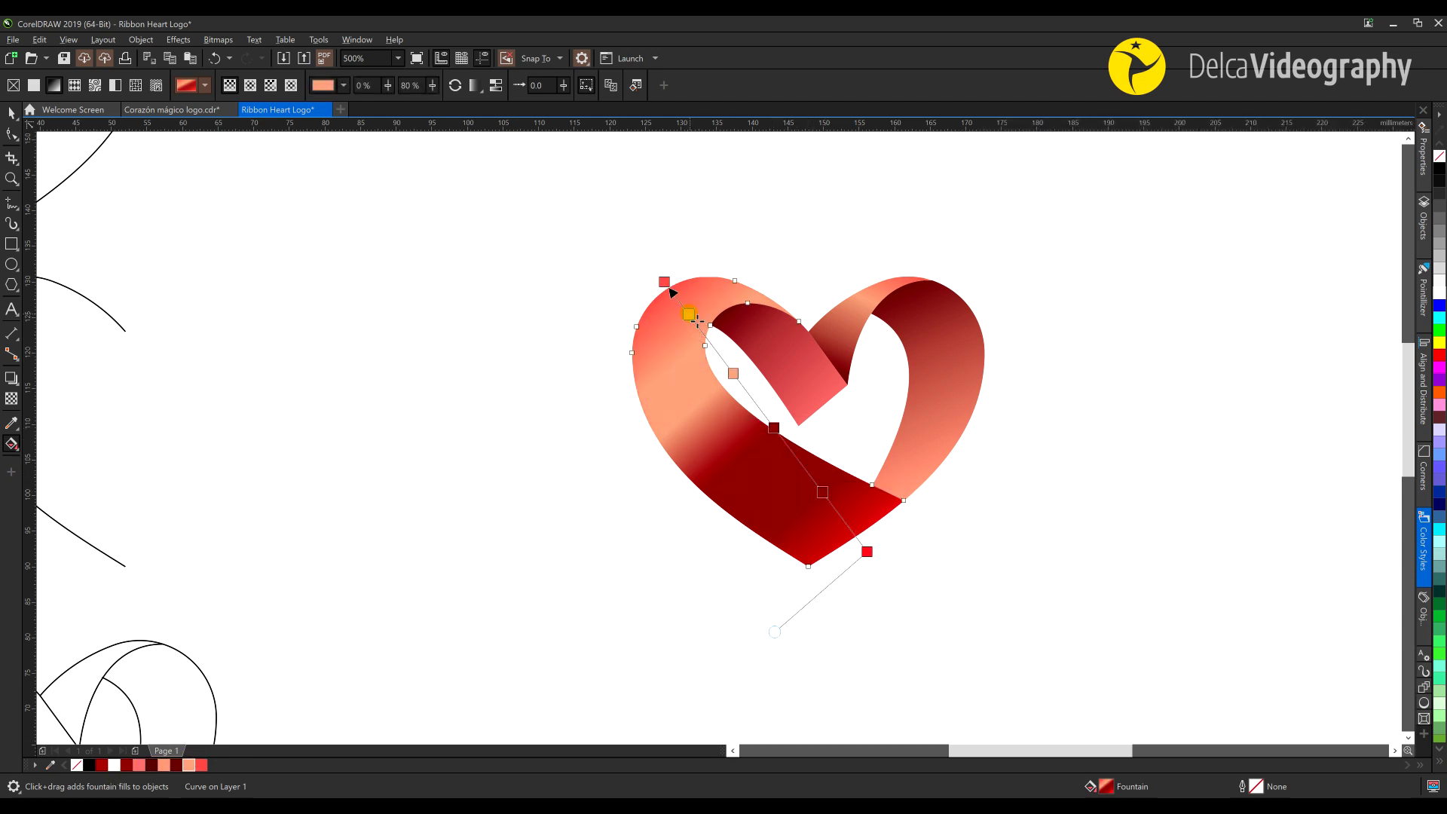
left_click(730, 372)
left_click(494, 91)
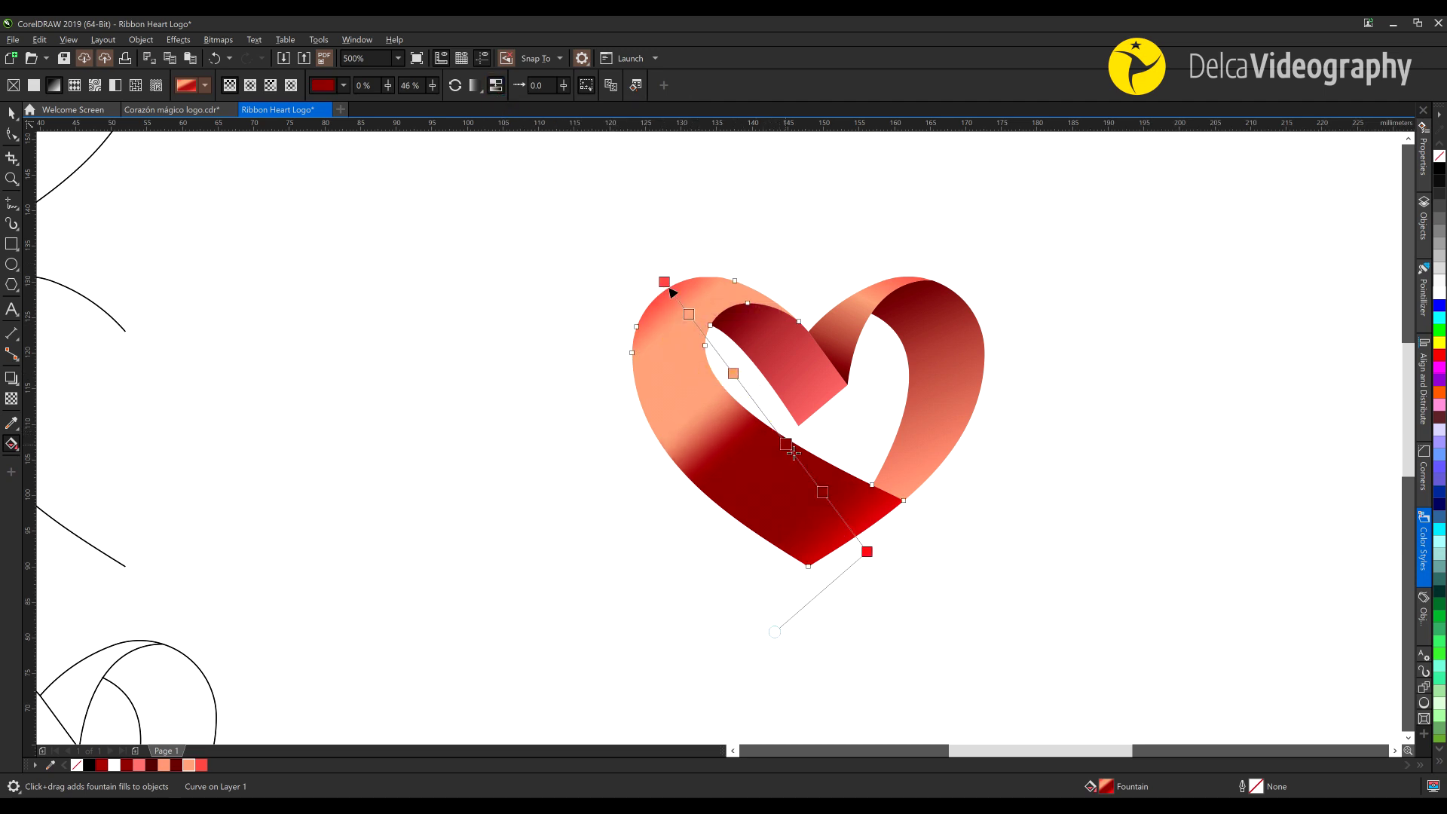
left_click(793, 452)
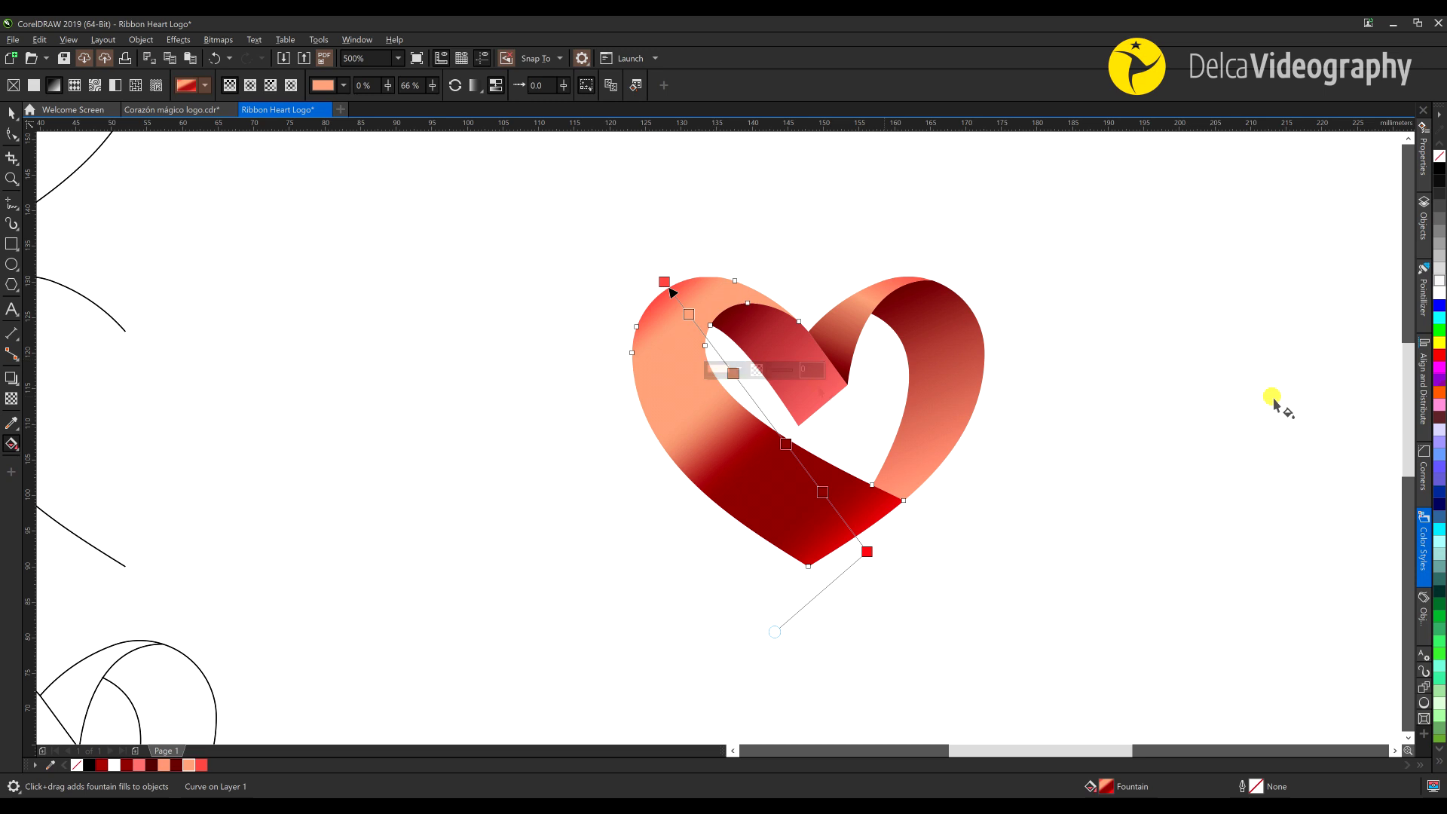
Mix red into the two salmon nodes of the large left piece's gradient
left_click(1439, 355)
left_click(684, 431)
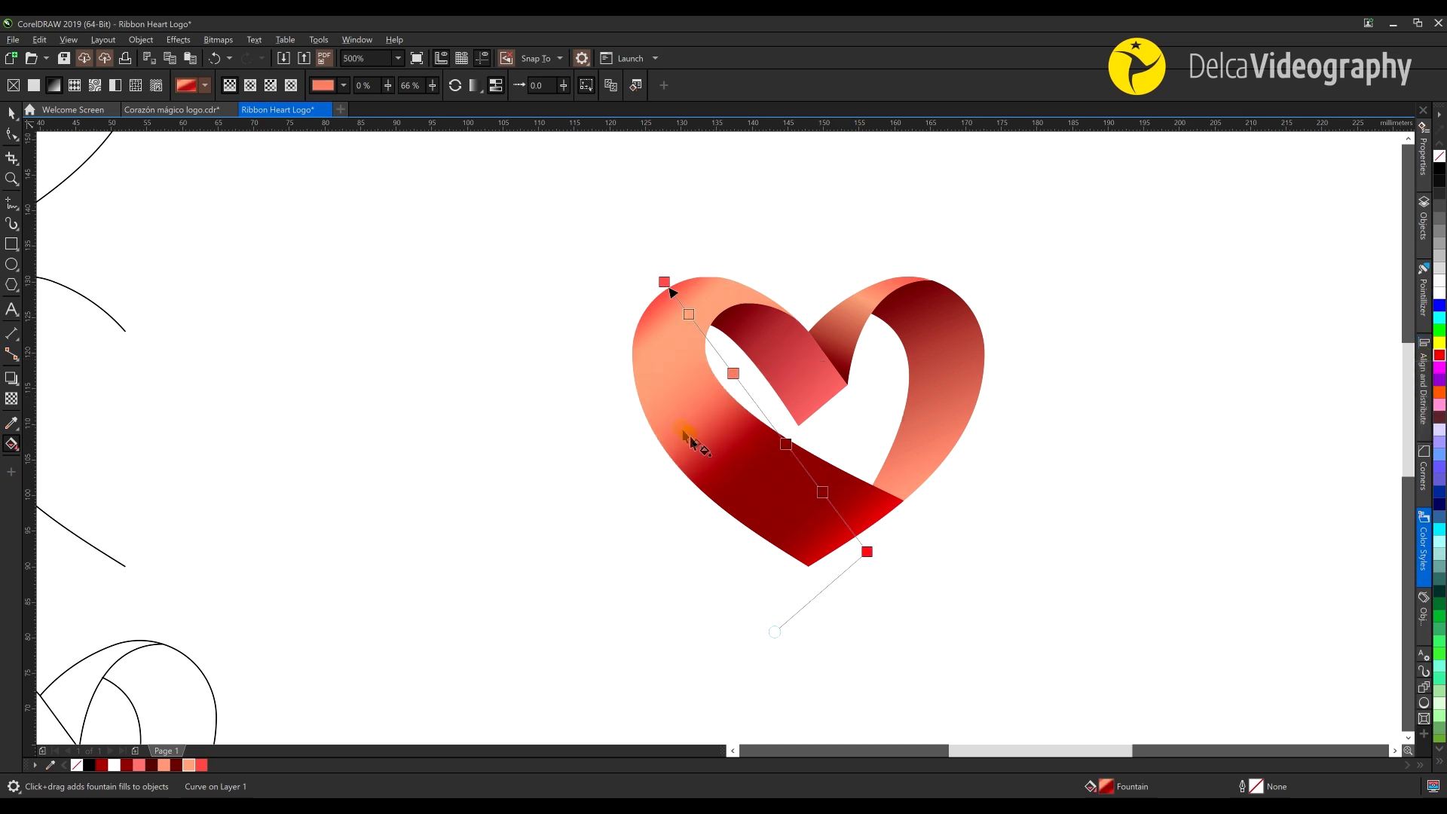
left_click(1439, 357, "ctrl")
left_click(556, 340)
left_click(663, 386)
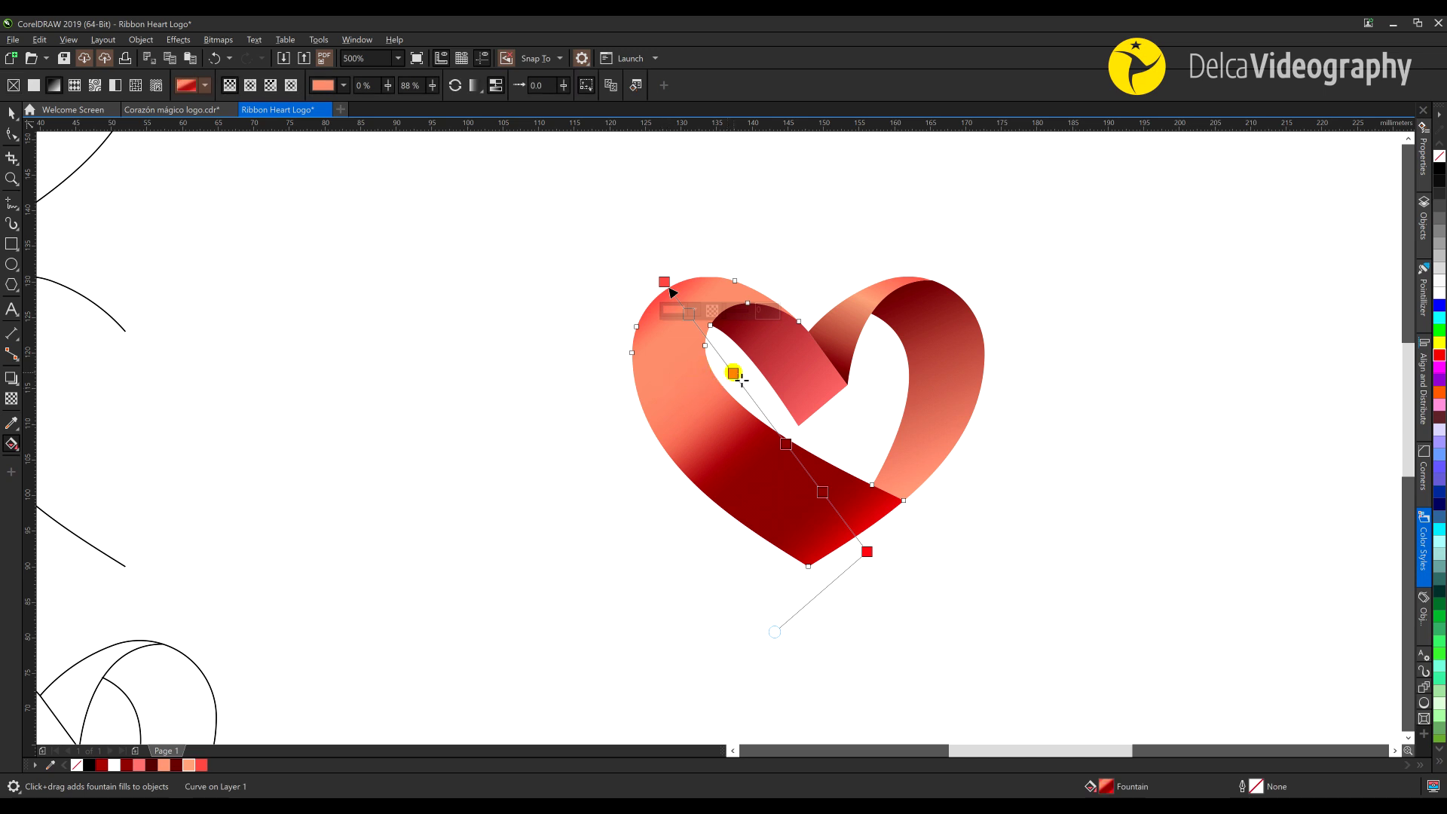
Mix red into the light lower colour of the right ribbon piece's gradient
left_click(935, 459)
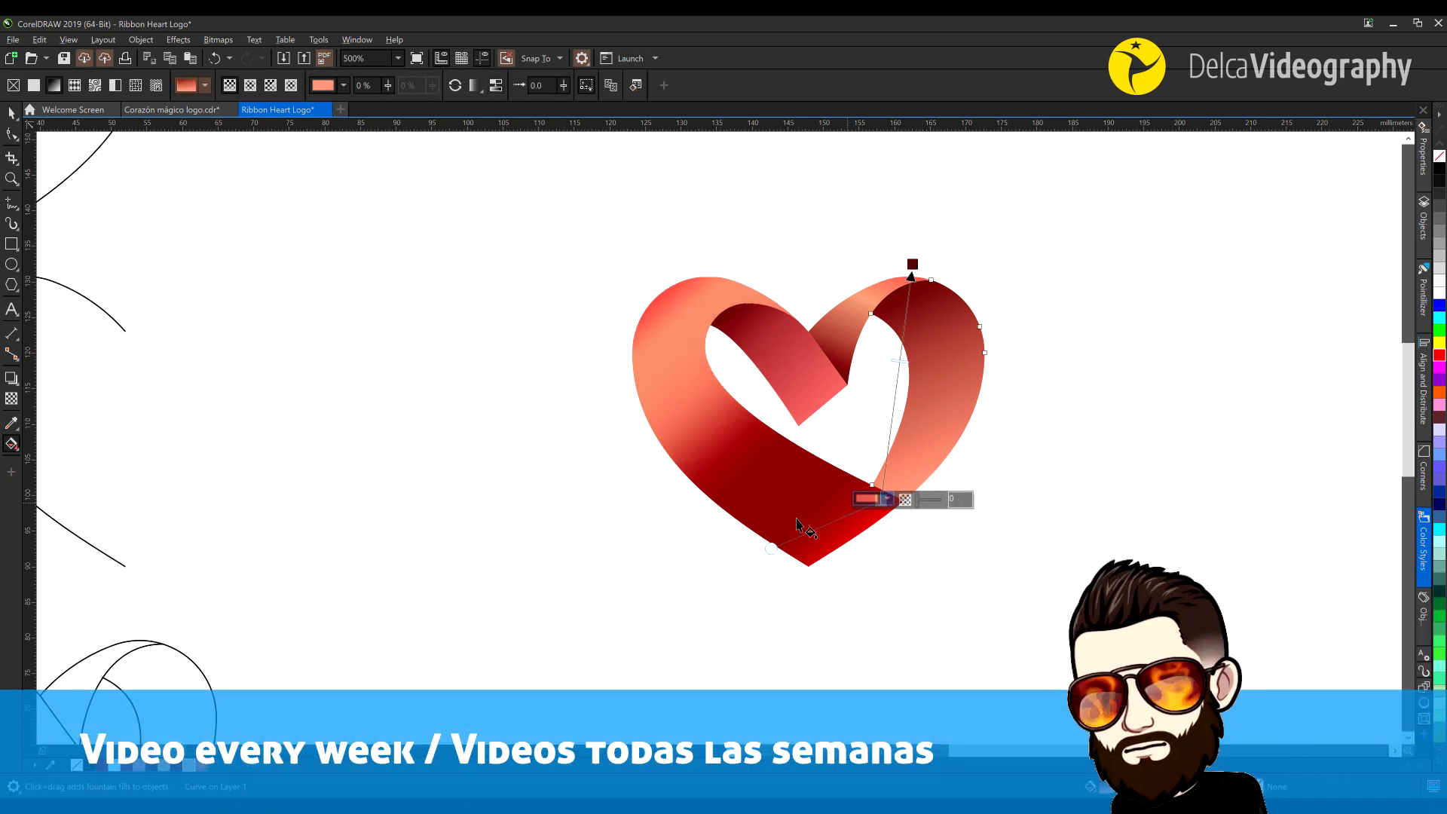
left_click(1439, 357)
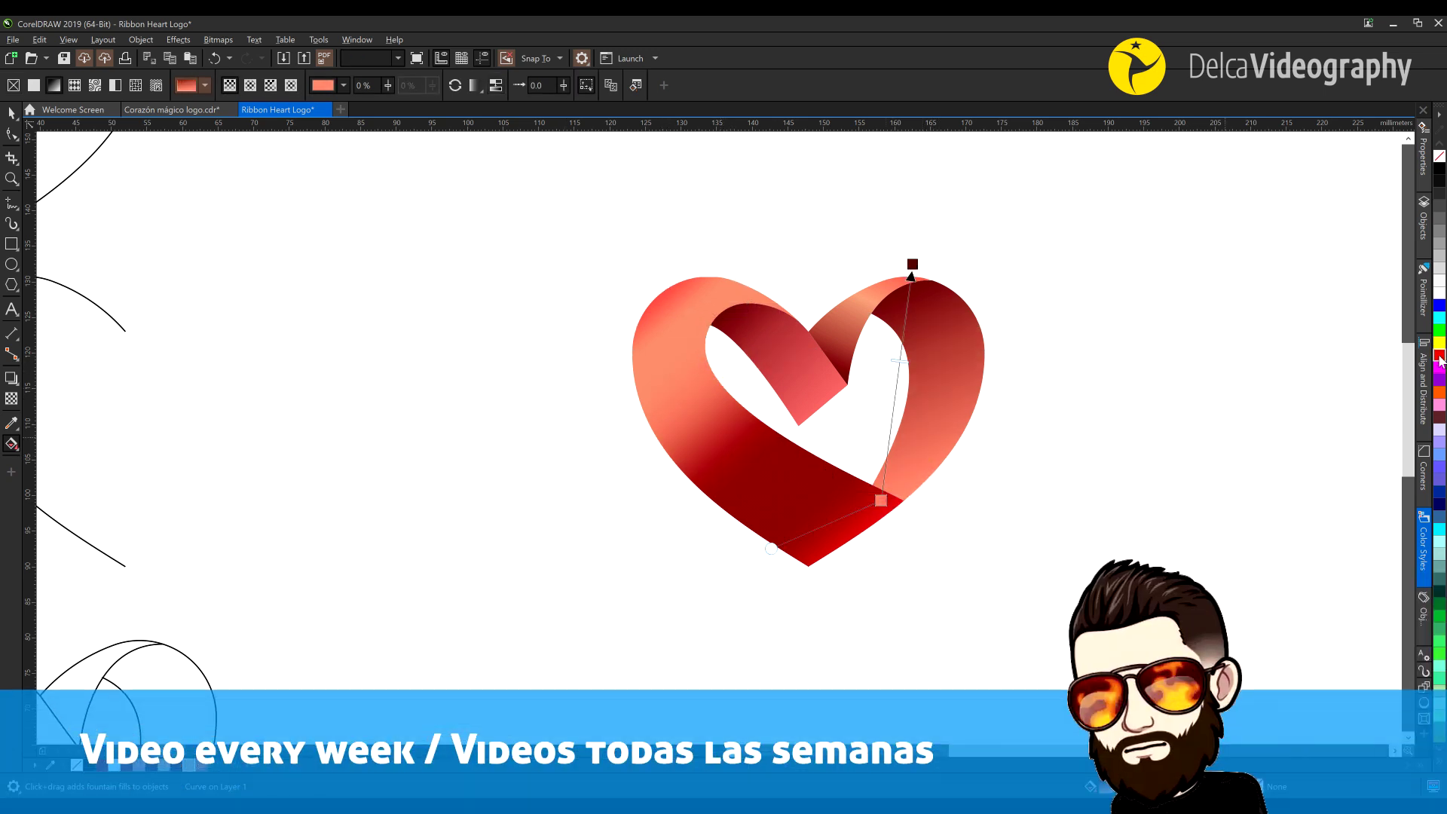
left_click(837, 327)
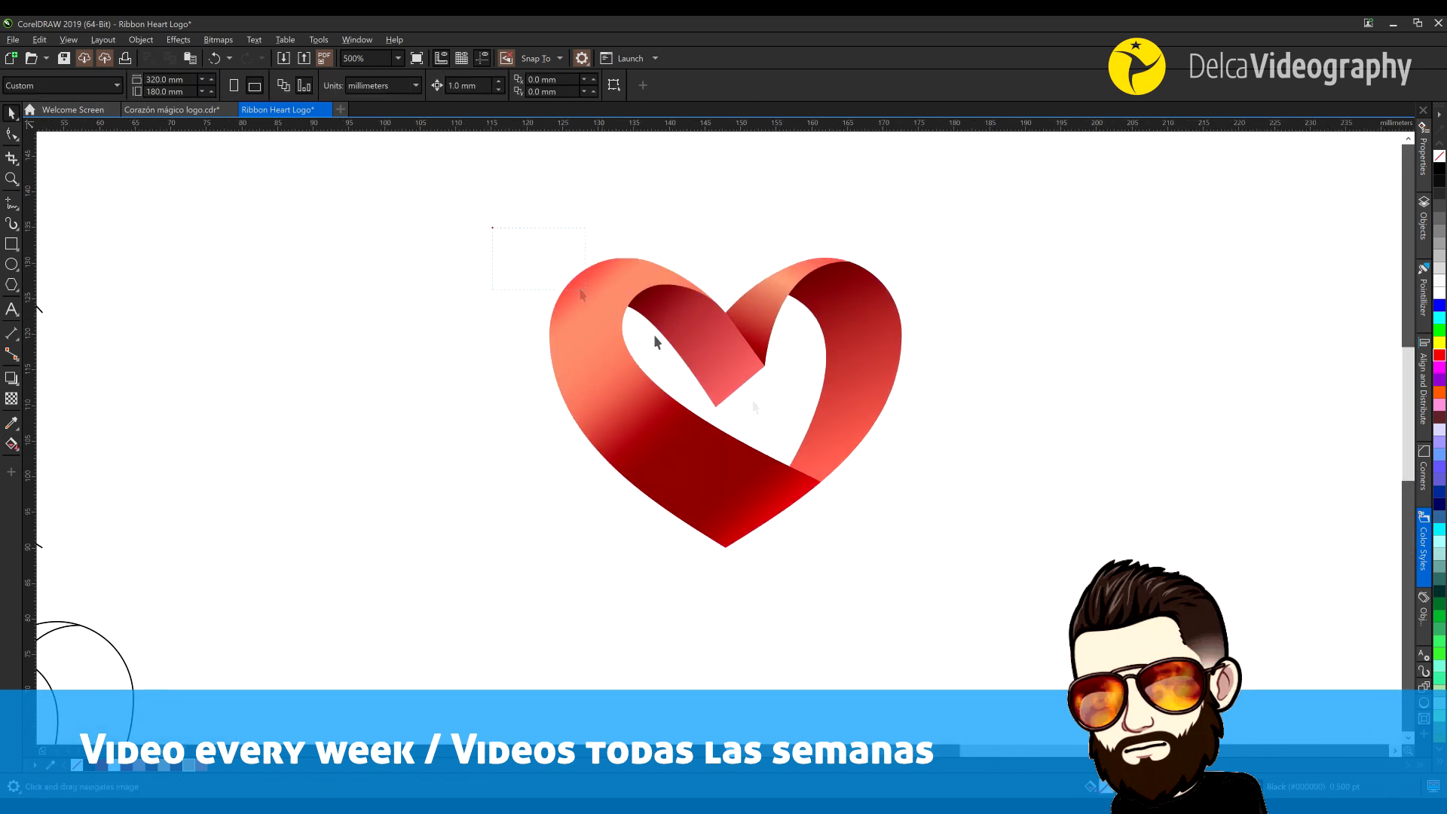
Select all four ribbon pieces and group them into one heart
left_click(656, 332)
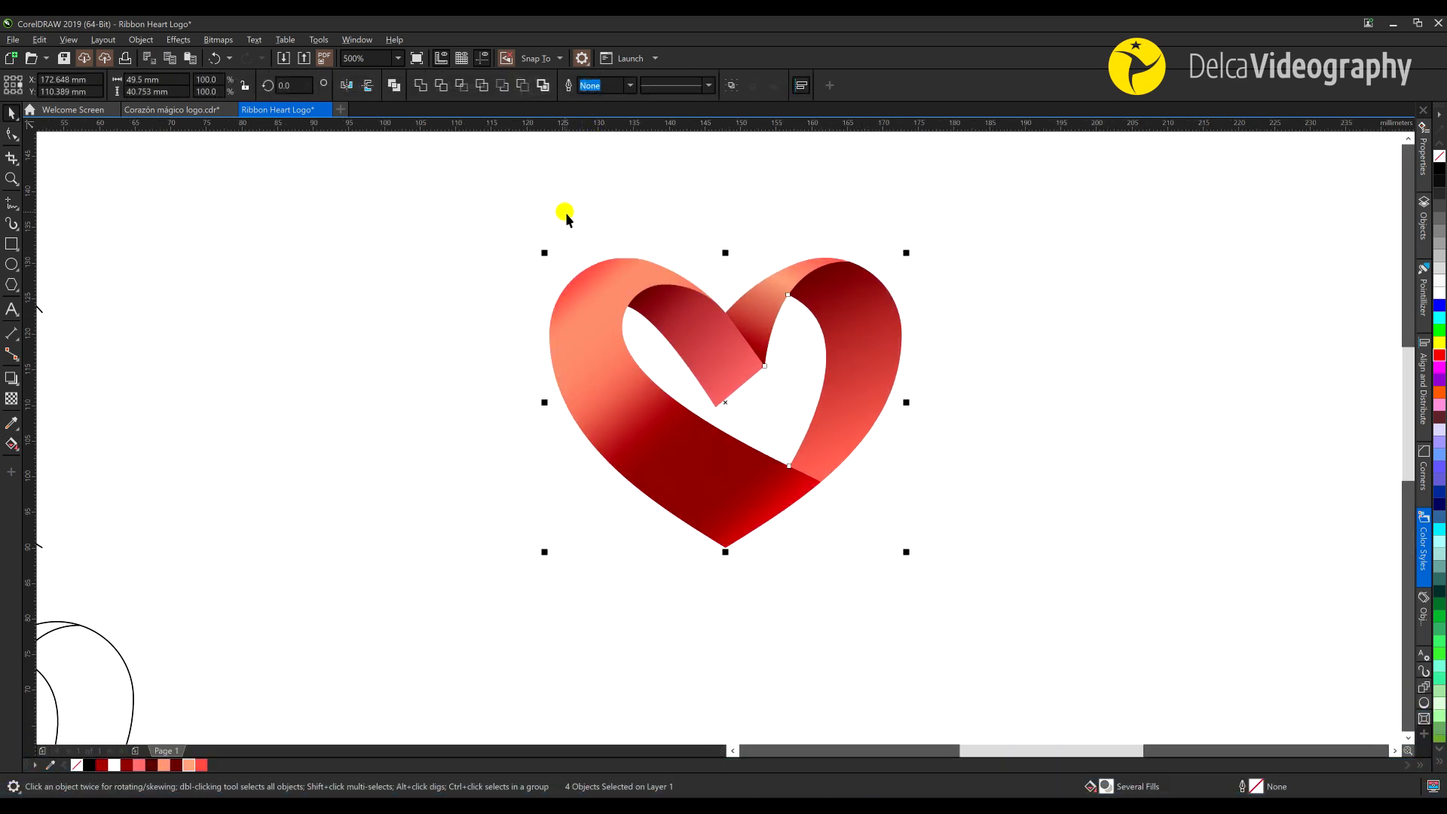
left_click(731, 86)
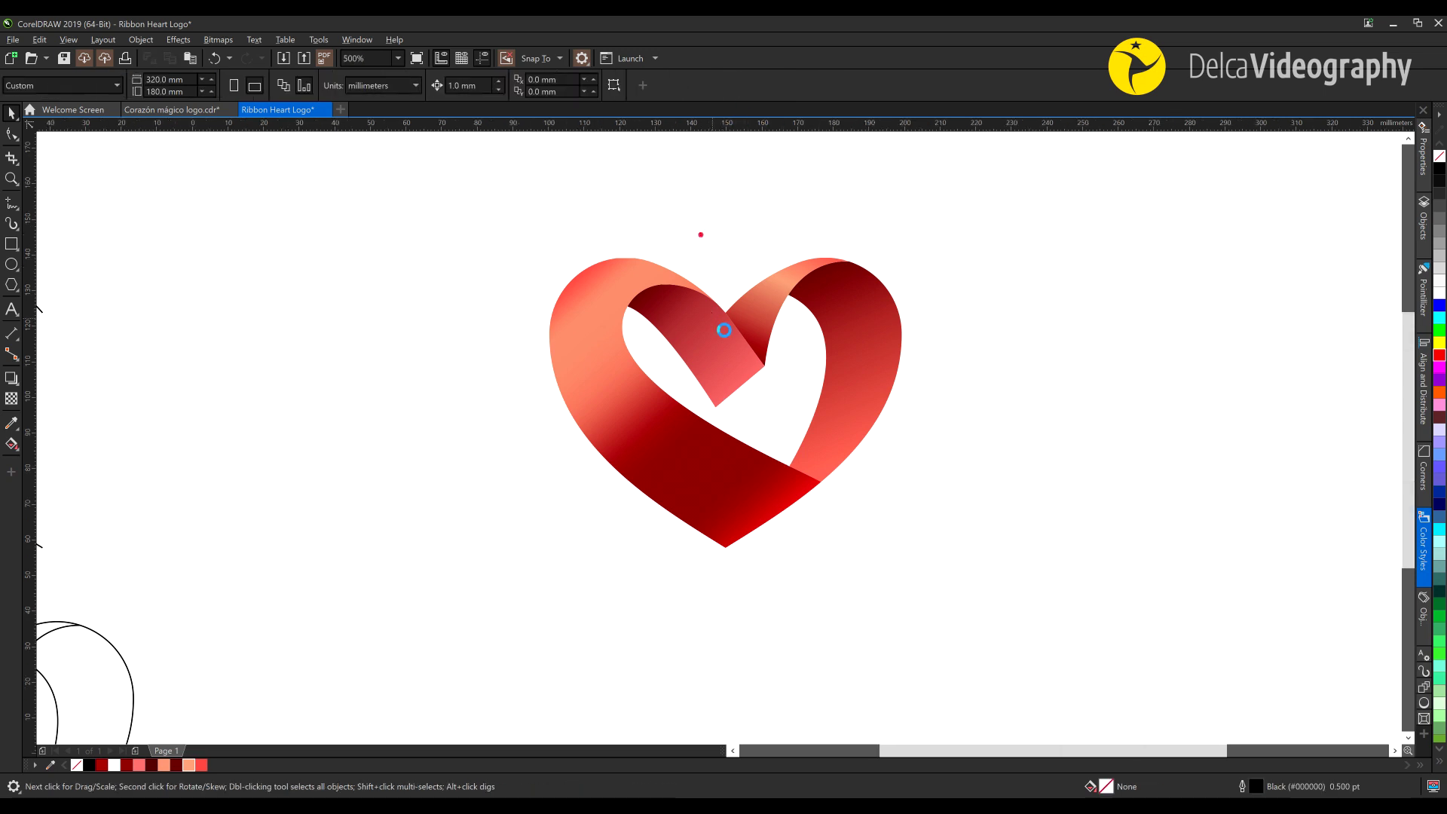
scroll(724, 349, "down", 2)
left_click_drag(630, 389, 628, 390)
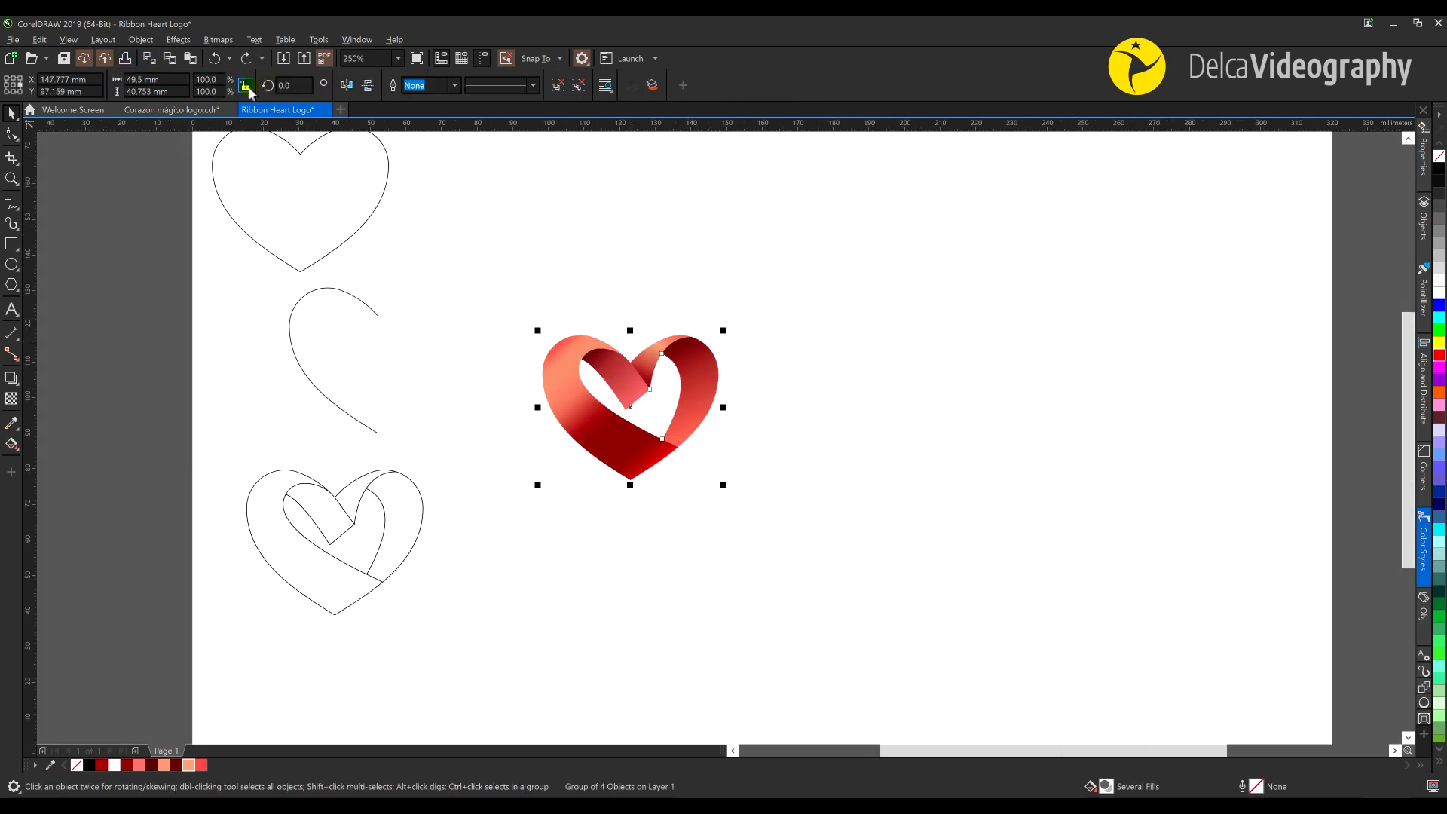
Scale the grouped heart proportionally to 200% and reposition it on the page
left_click(204, 79)
type("200")
key("Return")
left_click_drag(580, 348, 675, 347)
Duplicate the enlarged heart and place the two hearts side by side on the page
left_click(44, 43)
left_click(53, 204)
scroll(613, 346, "down", 1)
left_click_drag(818, 373, 690, 349)
Show the Color Styles docker and create RGB color styles from the duplicate heart's object fill, grouped into 1 harmony
left_click(354, 39)
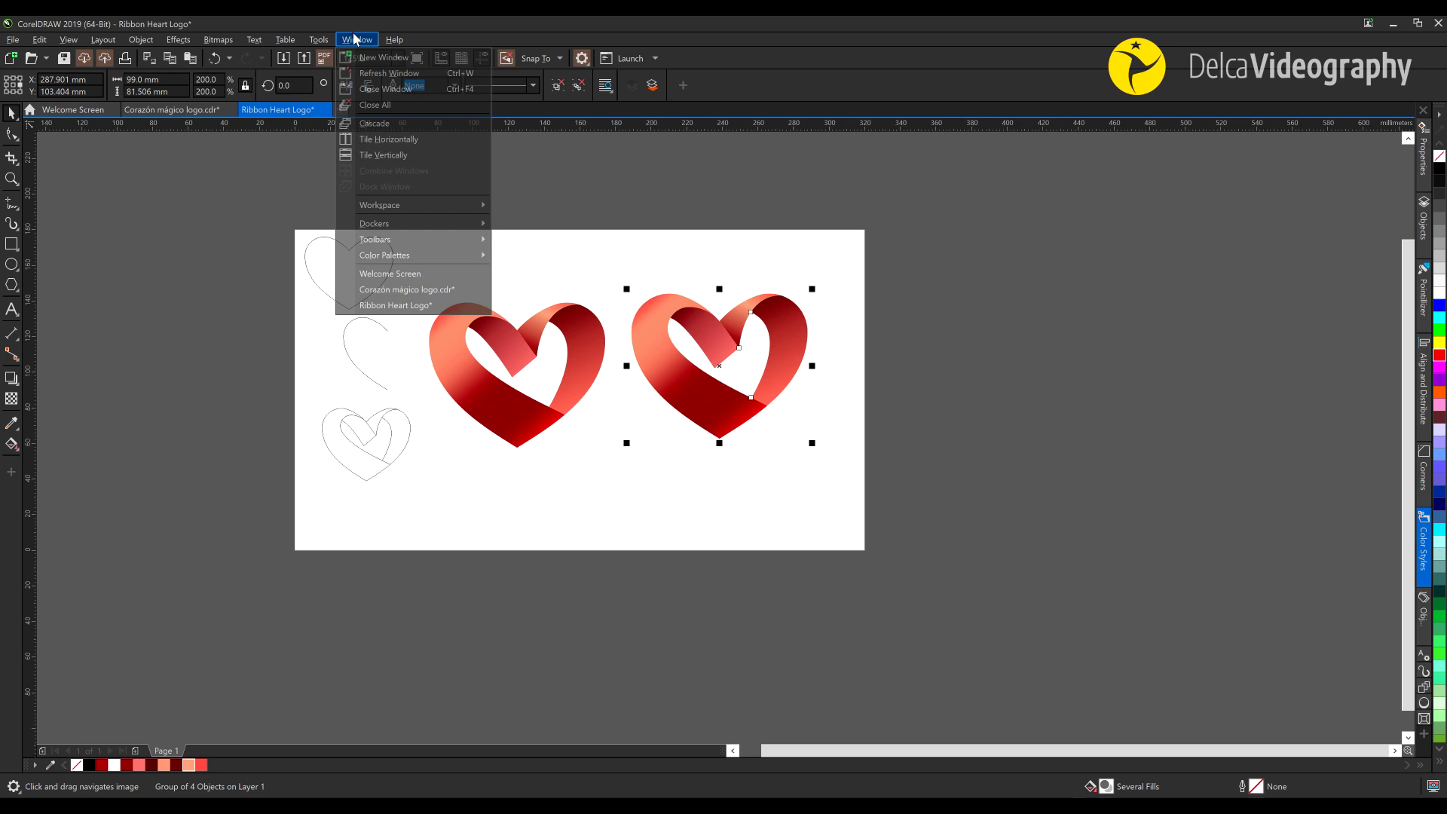
mouse_move(411, 224)
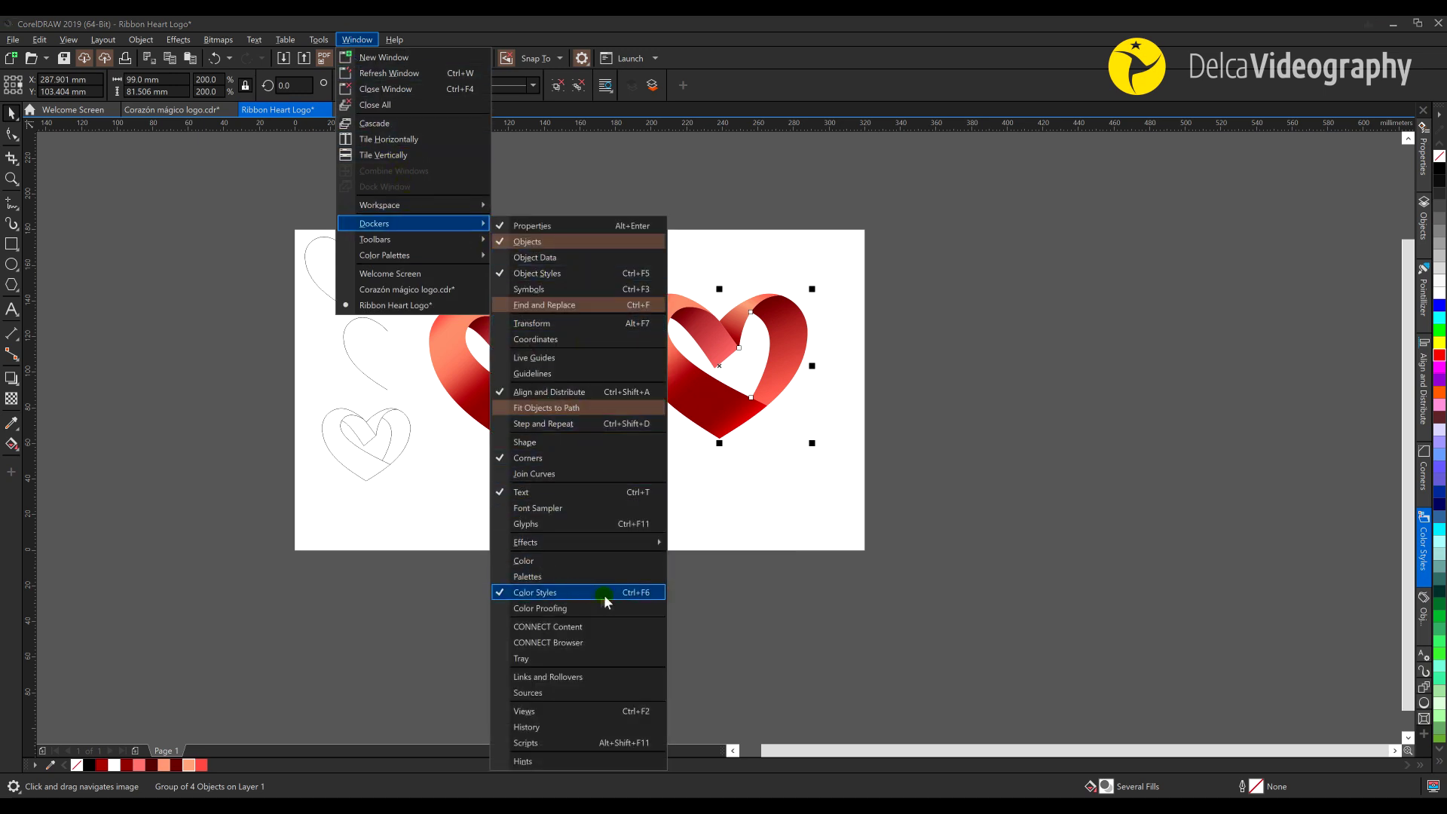
left_click(1411, 538)
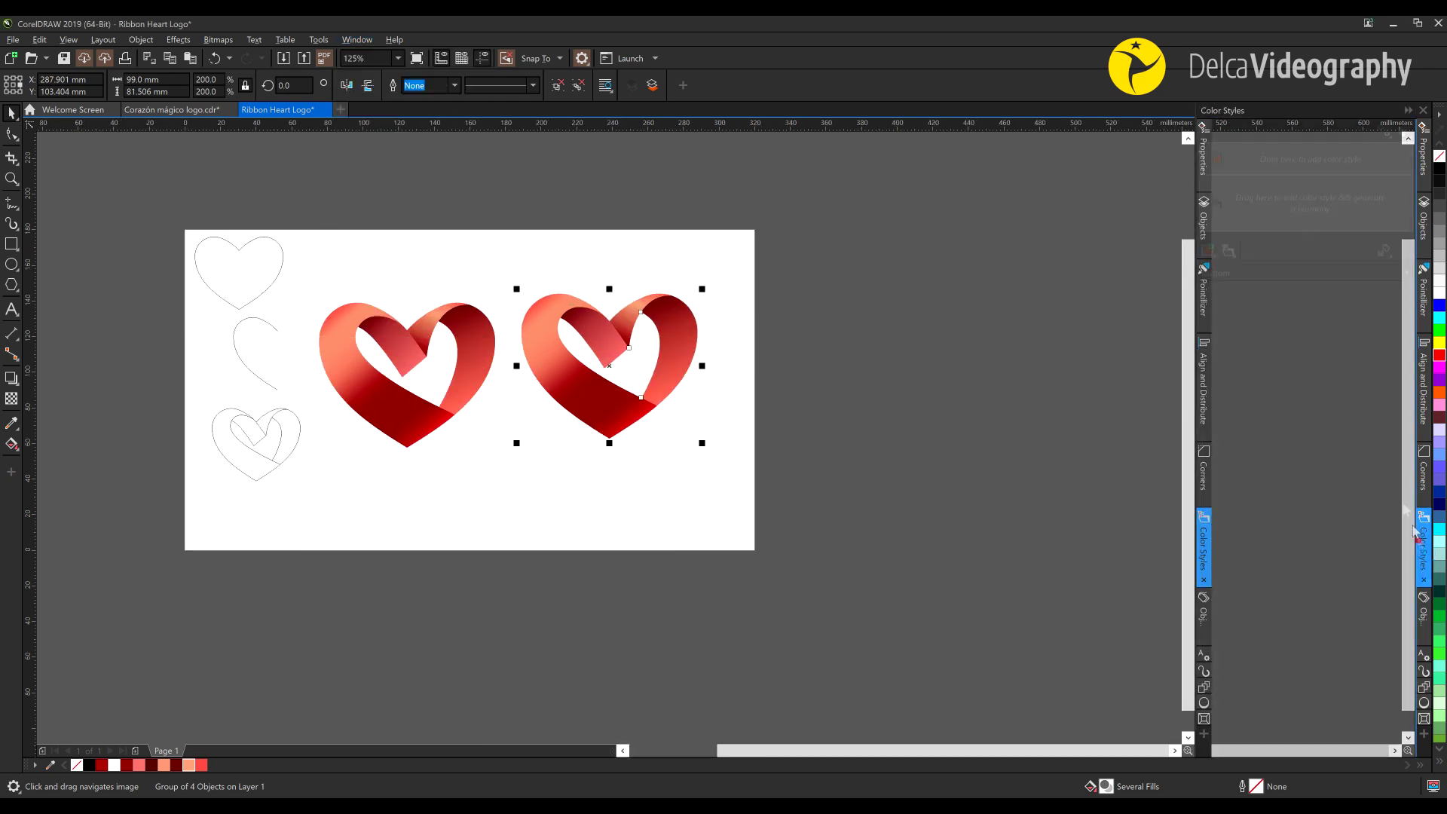
left_click_drag(632, 348, 1222, 201)
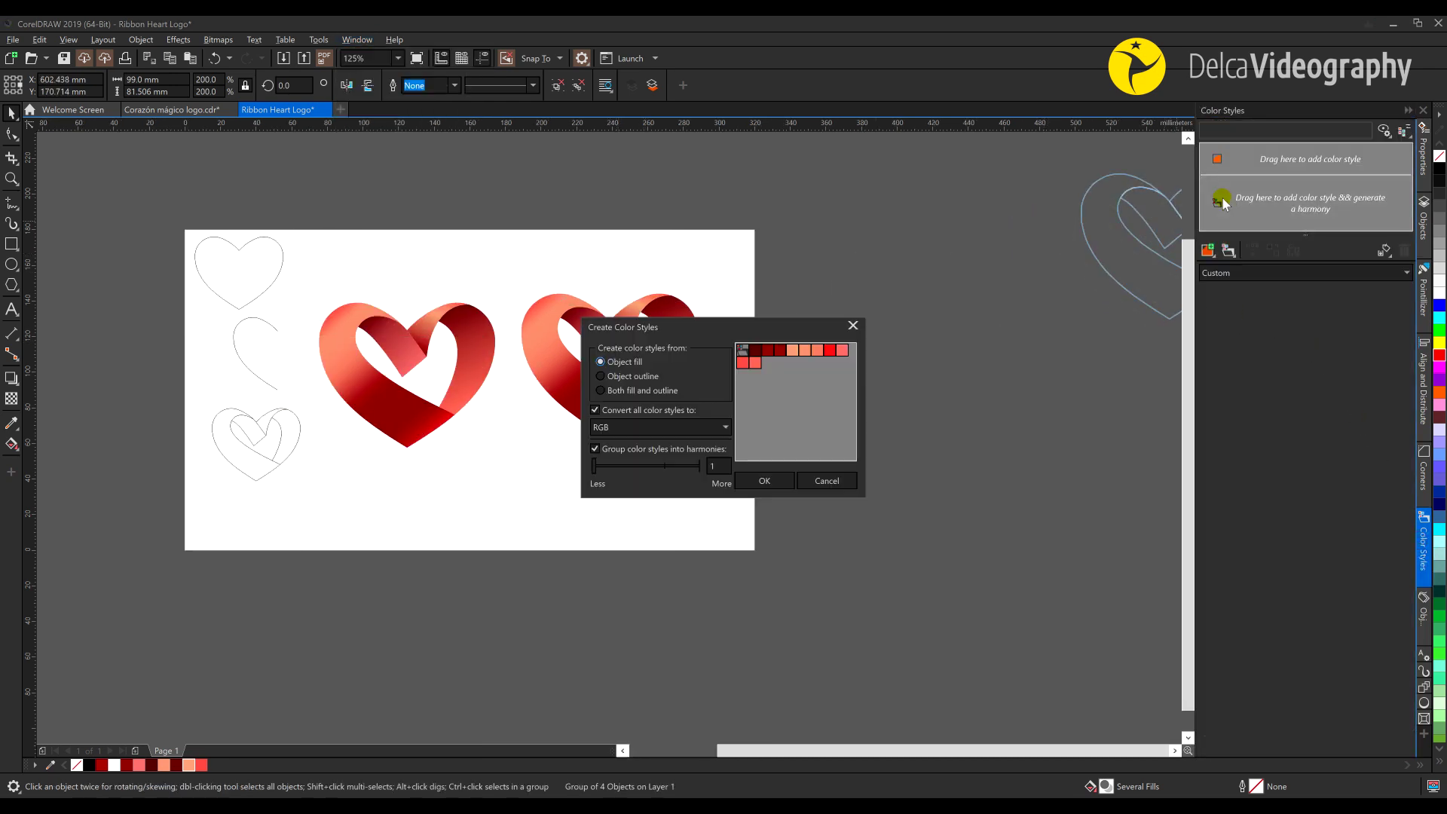
left_click_drag(661, 328, 703, 303)
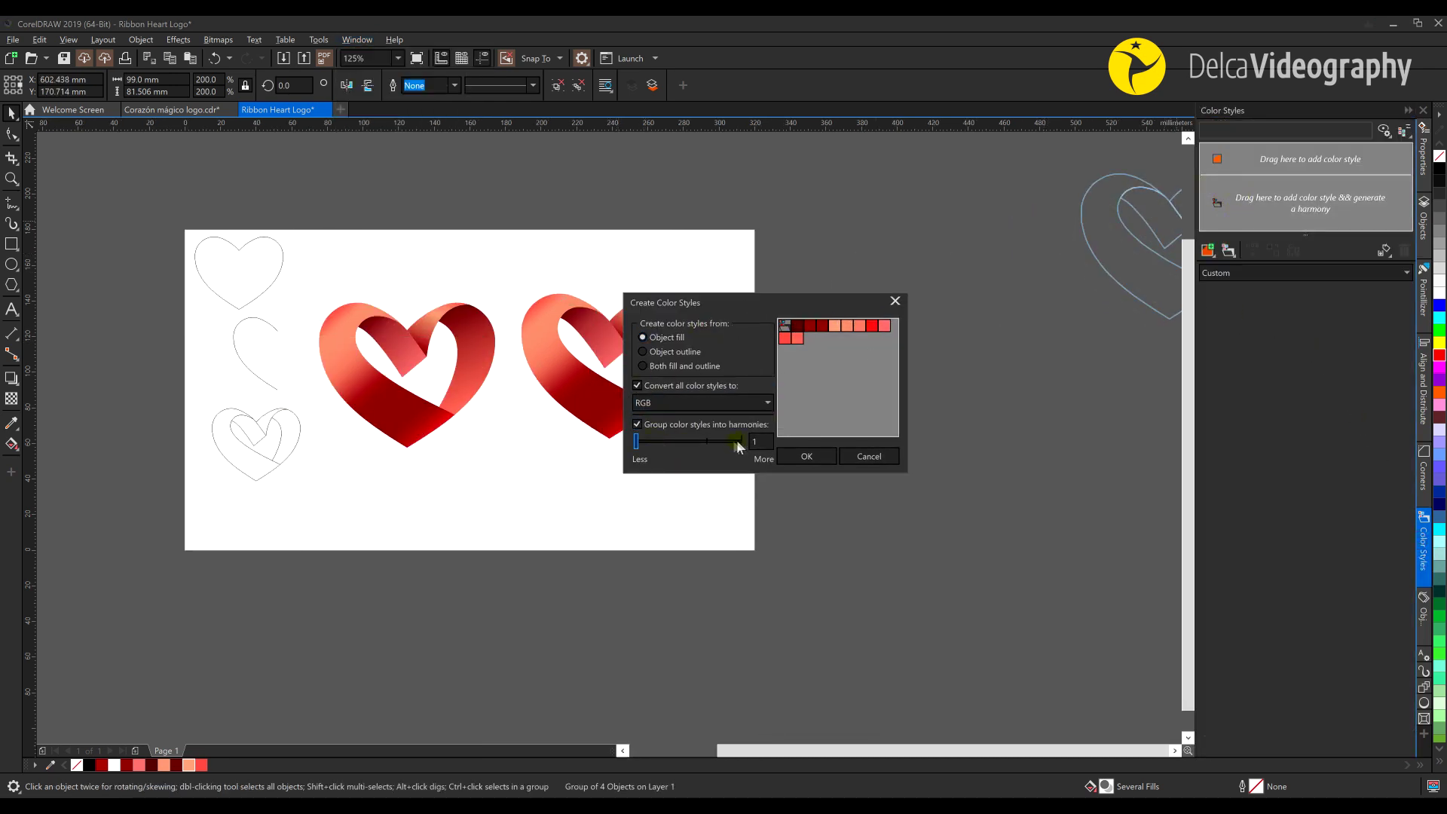
left_click(804, 457)
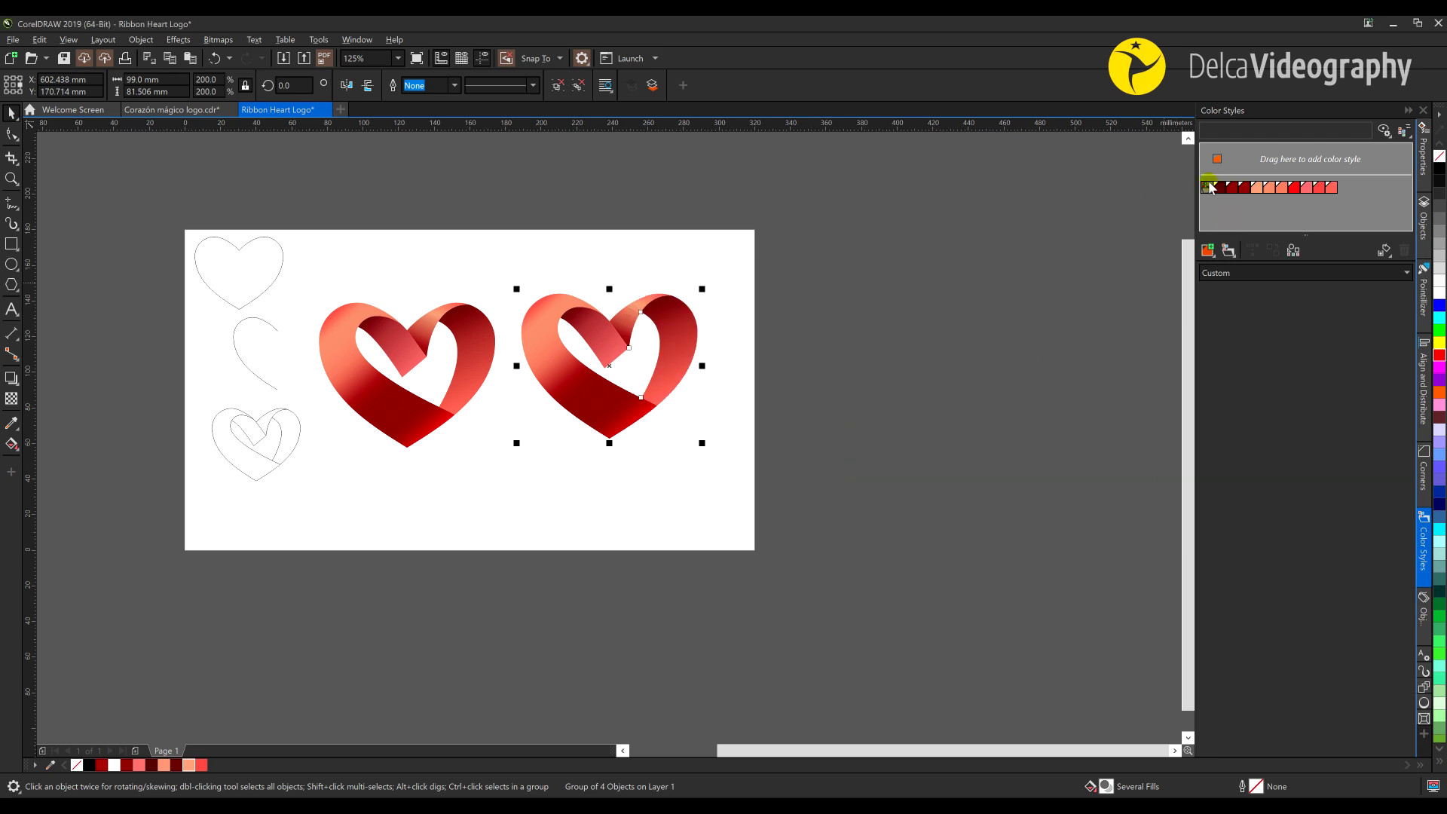
Rotate the duplicate heart's entire color harmony around the color wheel, trying purple-magenta tones and settling on blue ones
left_click_drag(1403, 485, 1364, 554)
scroll(638, 364, "up", 1)
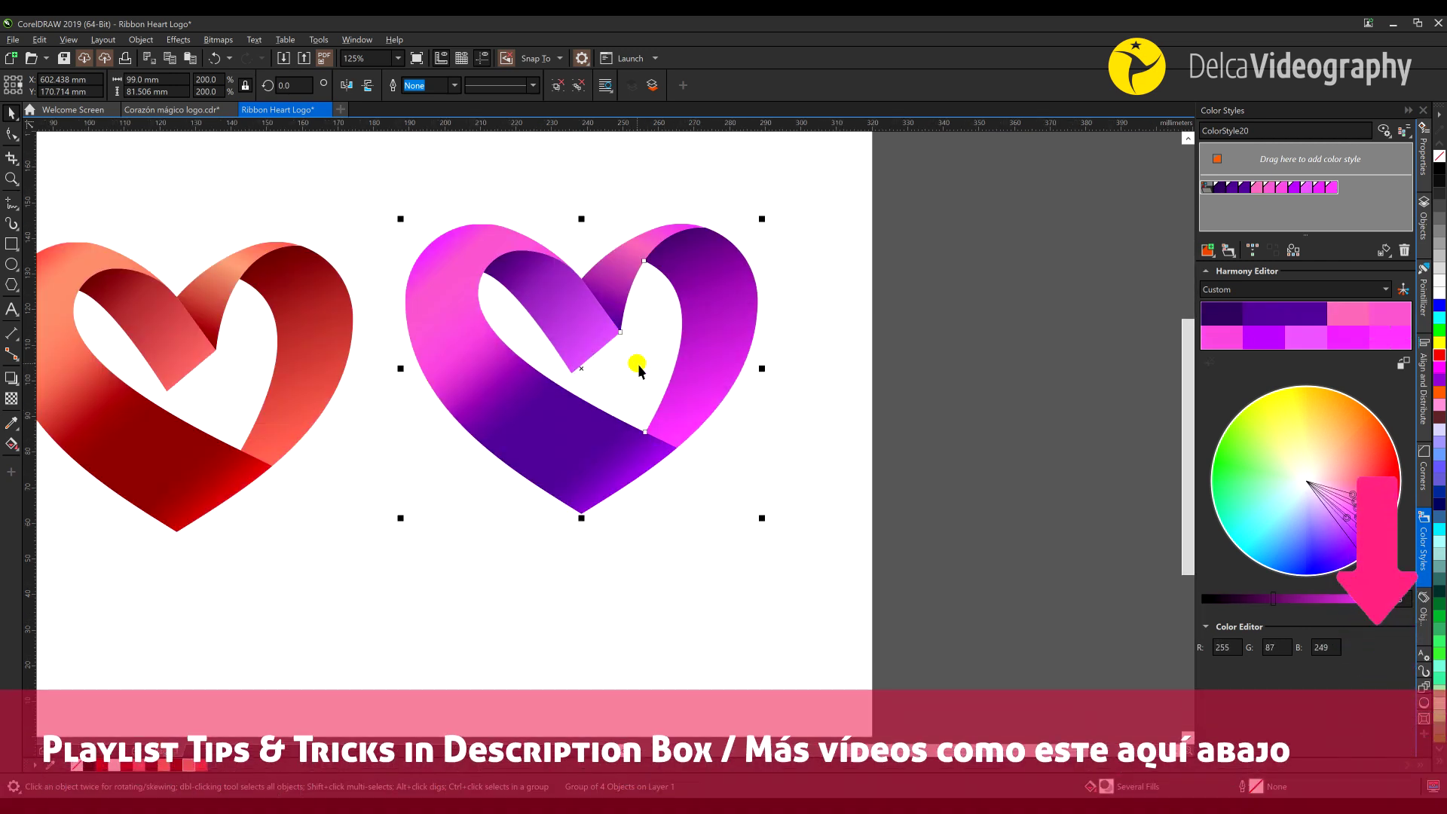
left_click_drag(639, 364, 863, 385)
left_click_drag(1374, 544, 1291, 536)
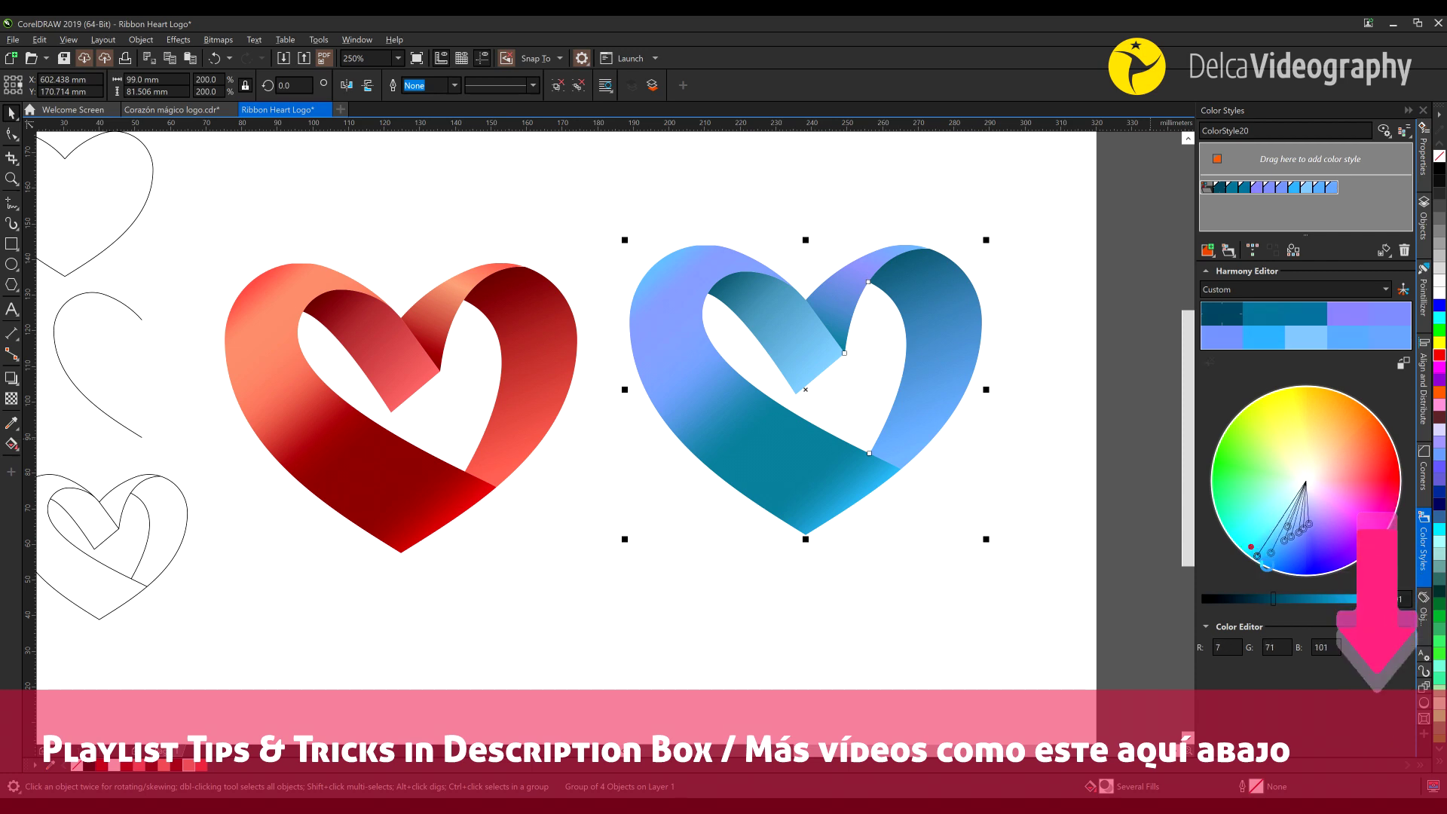
left_click(706, 524)
scroll(604, 434, "down", 4)
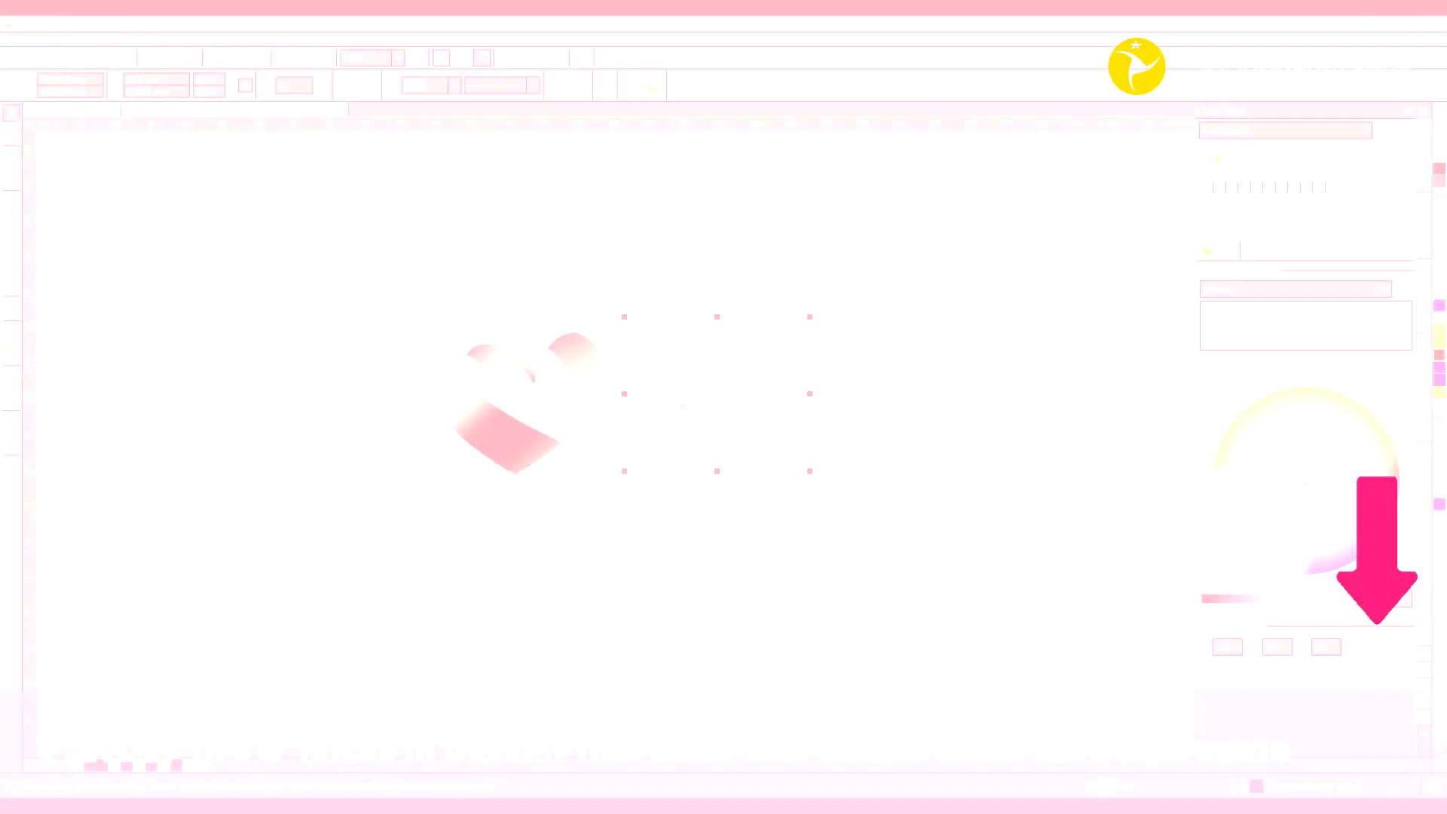